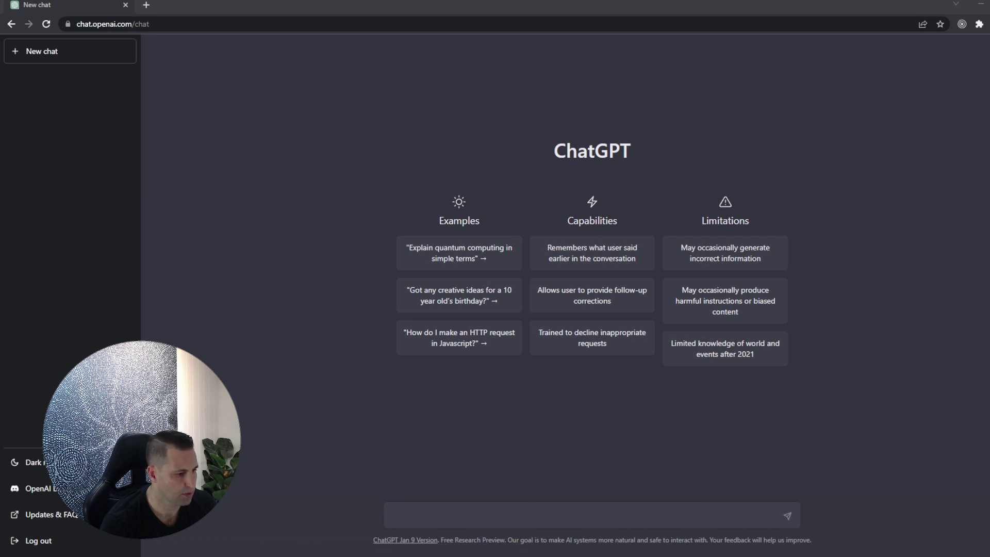
# Ask ChatGPT "Can you give me an example of a FMEA for an electric motor?".
pyautogui.click(519, 520)
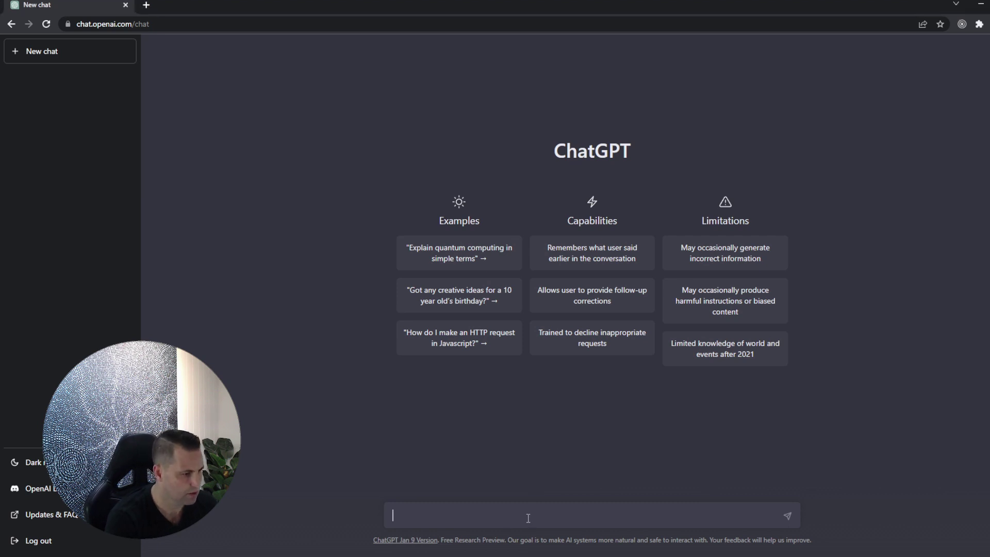
pyautogui.write('Can you give')
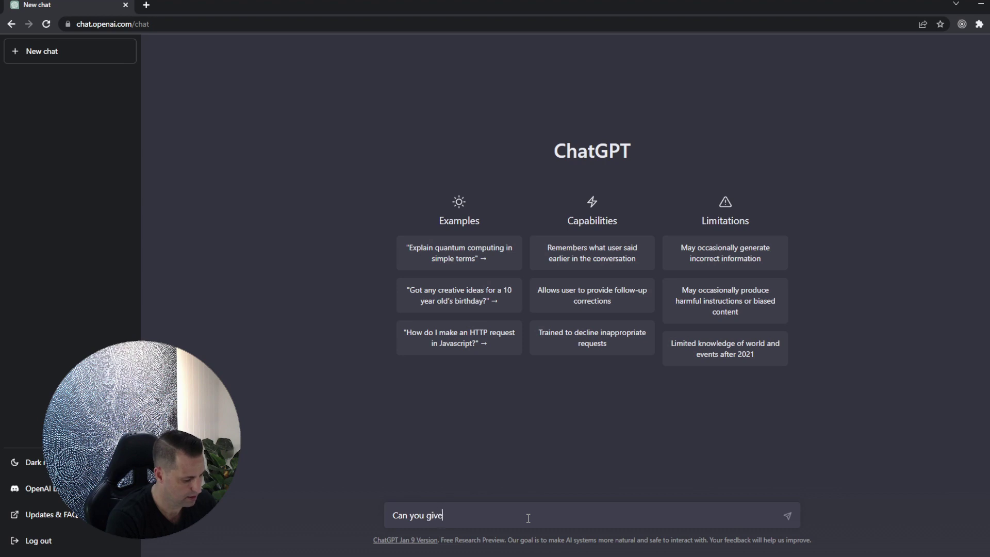
pyautogui.write(' me an example ')
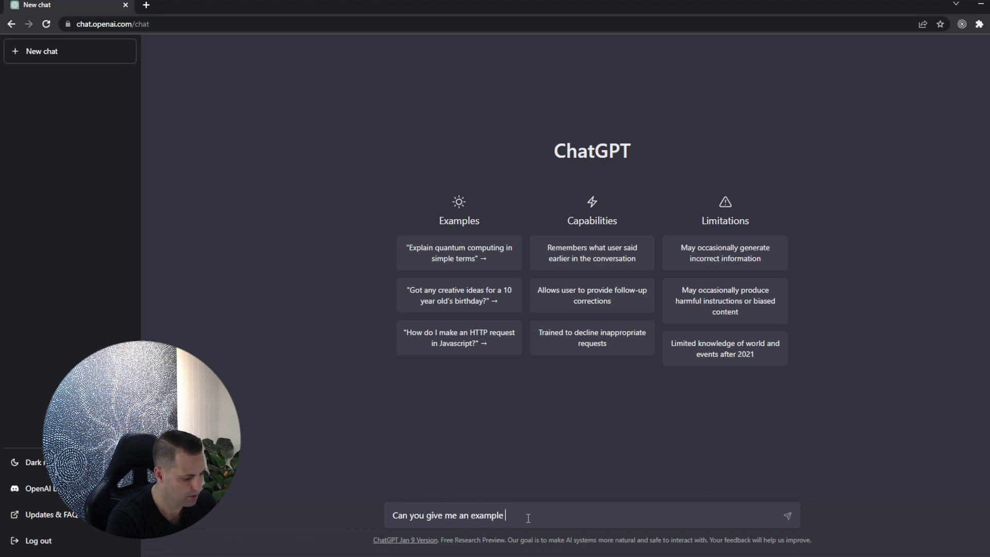
pyautogui.write('of a FMEAn ')
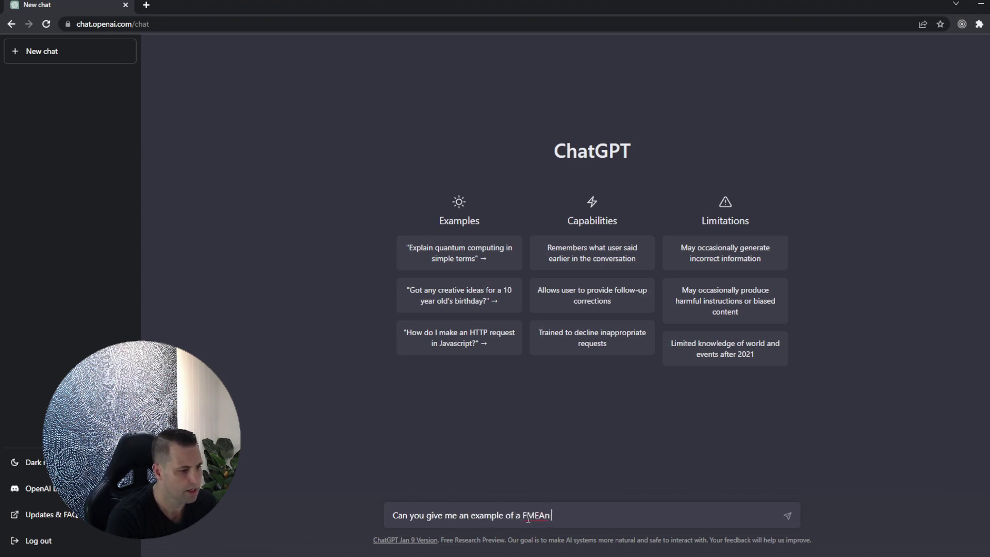
pyautogui.press('BackSpace')
pyautogui.press('BackSpace')
pyautogui.write(' for an elect')
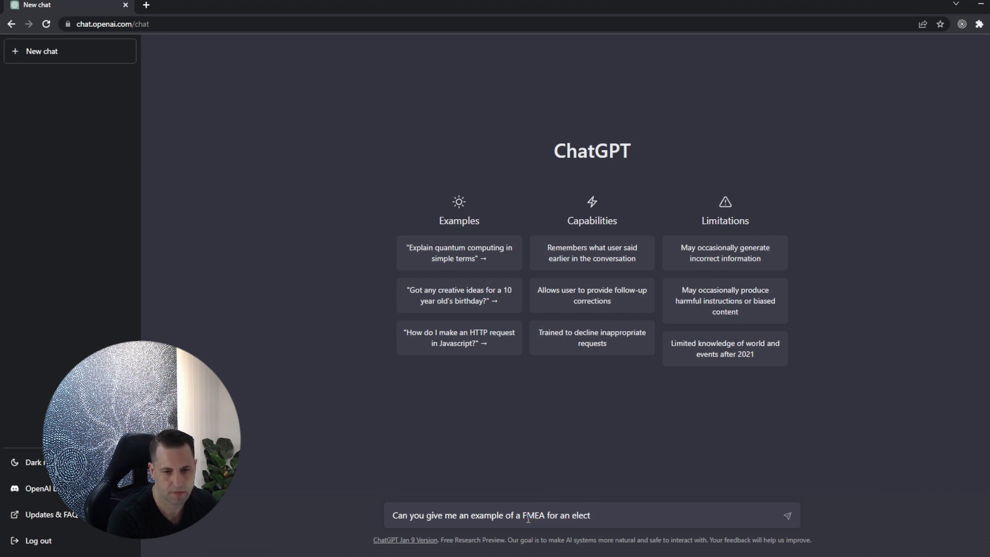
pyautogui.write('ric motor')
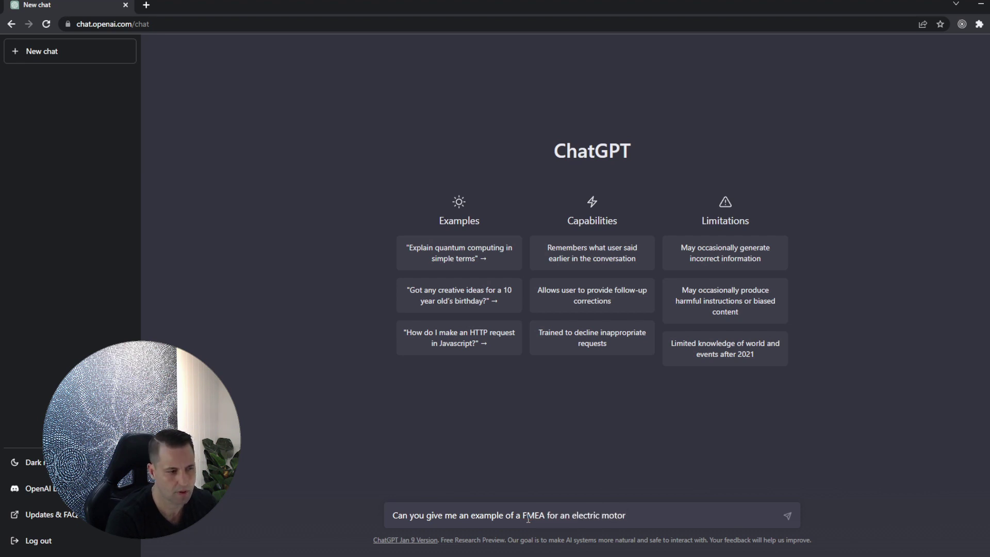
pyautogui.write('?')
pyautogui.press('Return')
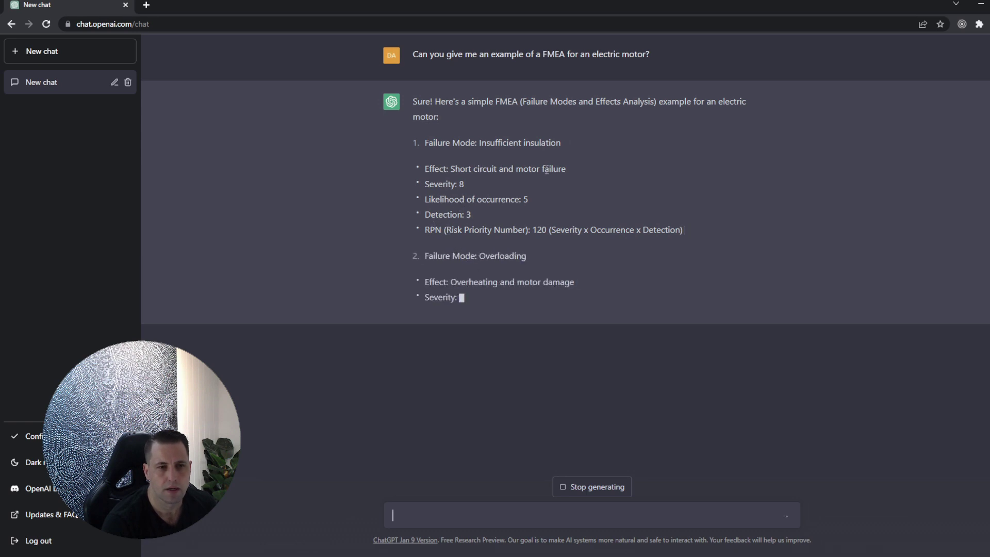
# Review the electric motor FMEA example, examining its failure modes, effects, severity, occurrence, detection and RPN ratings, and the closing remark.
pyautogui.moveTo(431, 143); pyautogui.dragTo(488, 255)
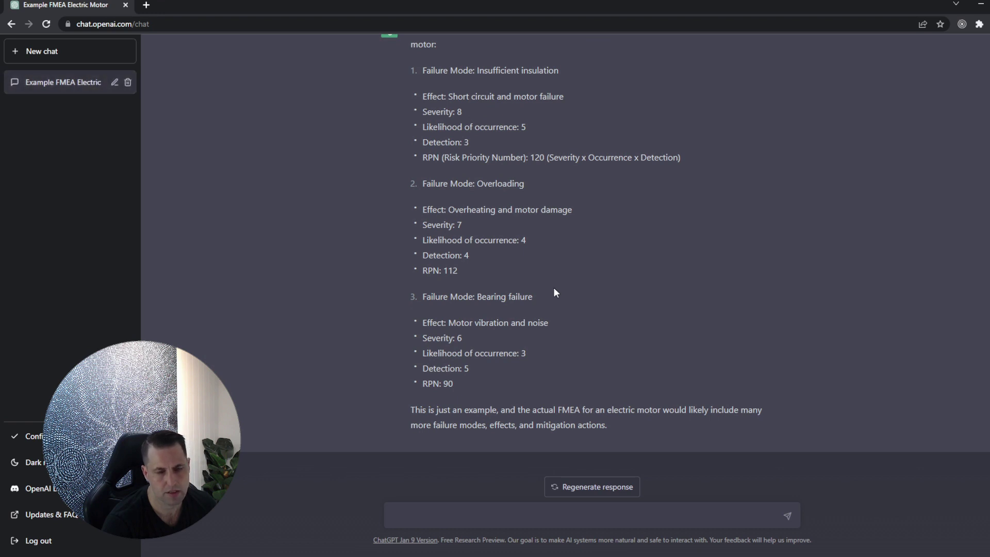
pyautogui.scroll(2, 553, 292)
pyautogui.scroll(-2, 555, 292)
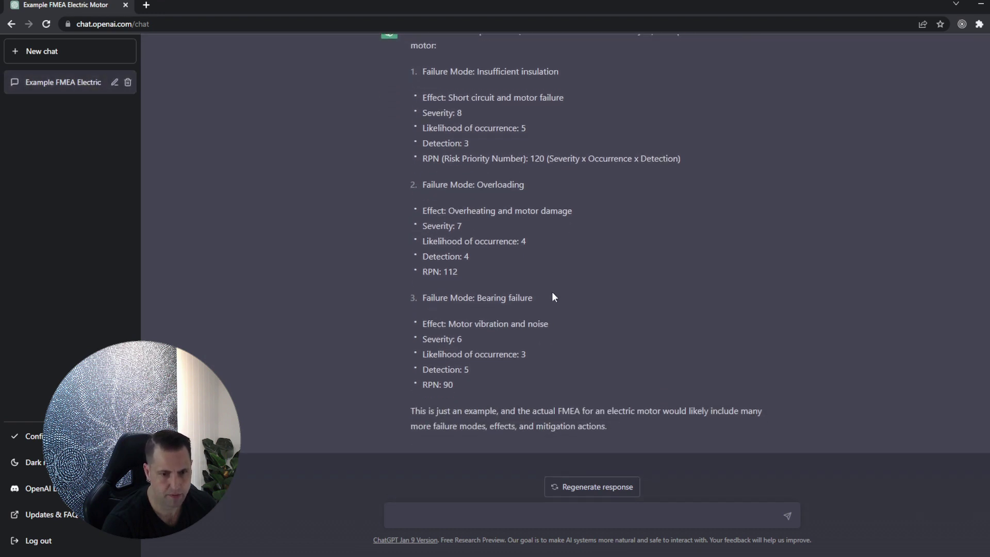
pyautogui.scroll(2, 552, 292)
pyautogui.scroll(-2, 554, 292)
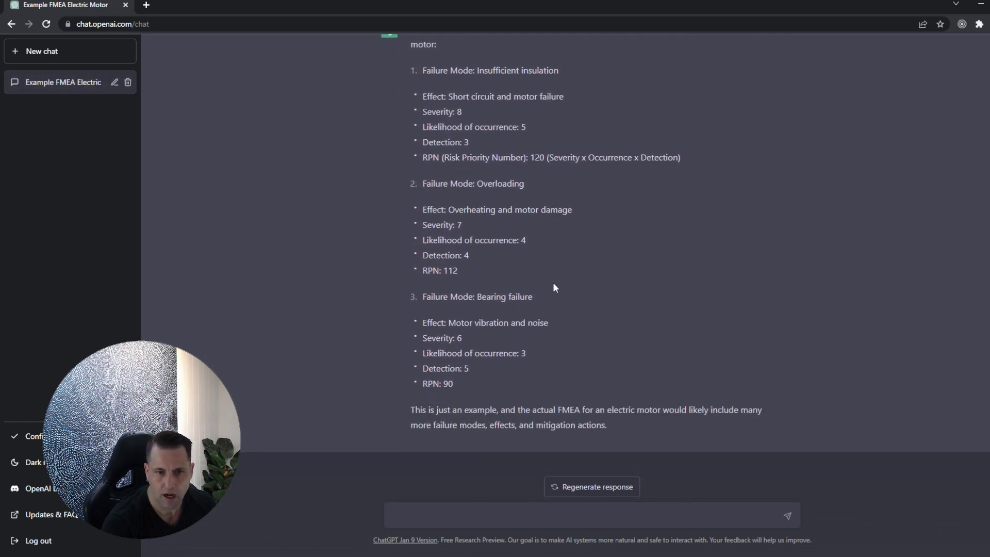
pyautogui.scroll(2, 552, 282)
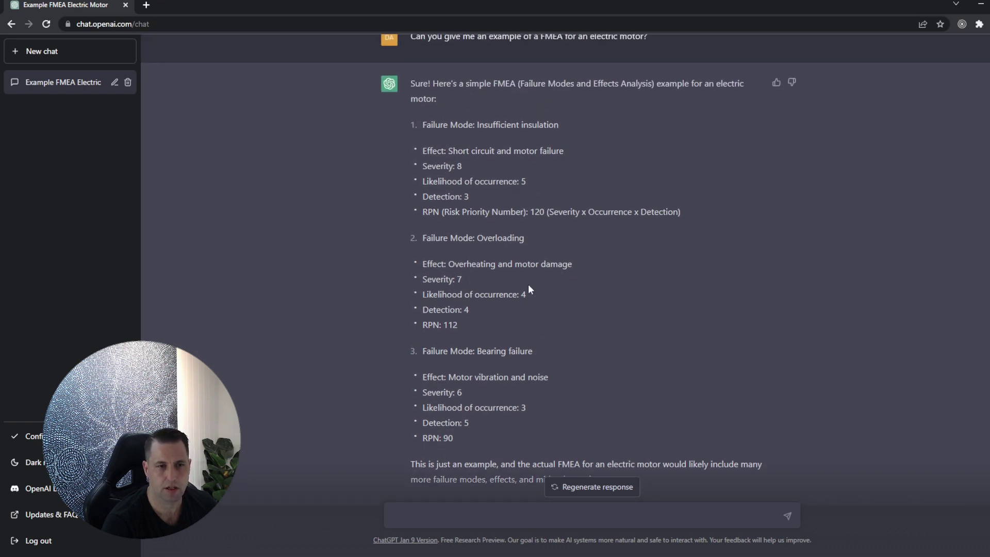
pyautogui.scroll(-2, 529, 290)
pyautogui.scroll(2, 519, 284)
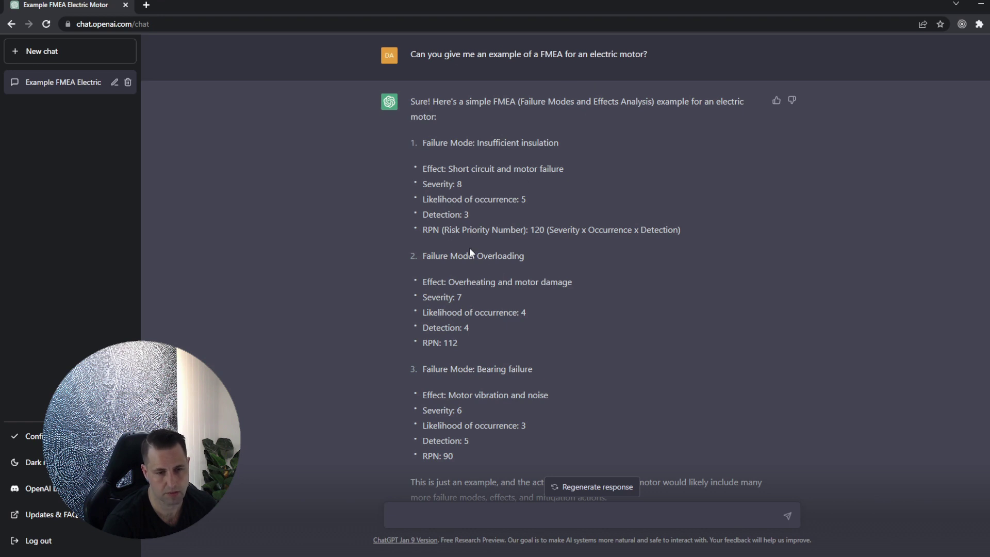
pyautogui.scroll(-3, 551, 361)
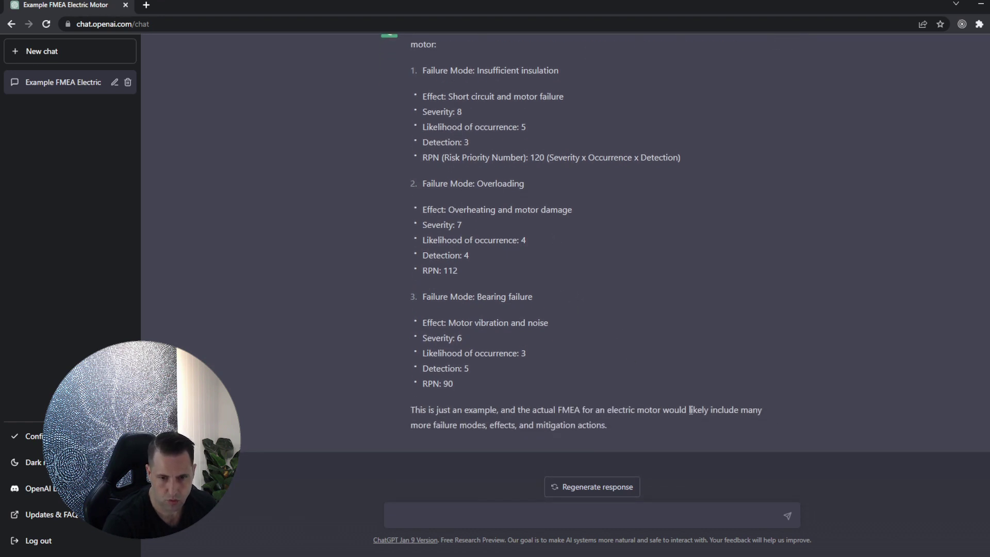
pyautogui.moveTo(690, 410); pyautogui.dragTo(572, 425)
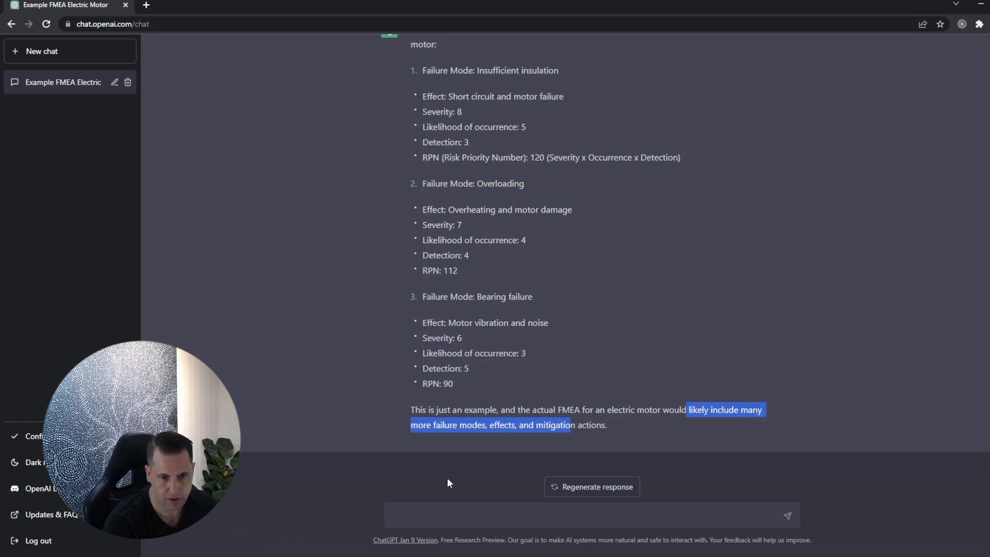
pyautogui.click(487, 525)
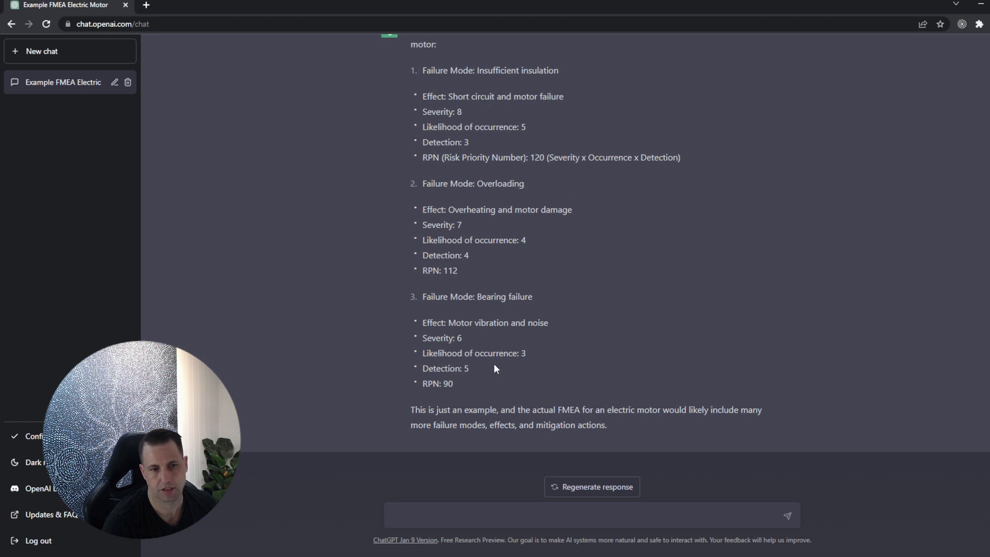
pyautogui.moveTo(465, 336); pyautogui.dragTo(453, 337)
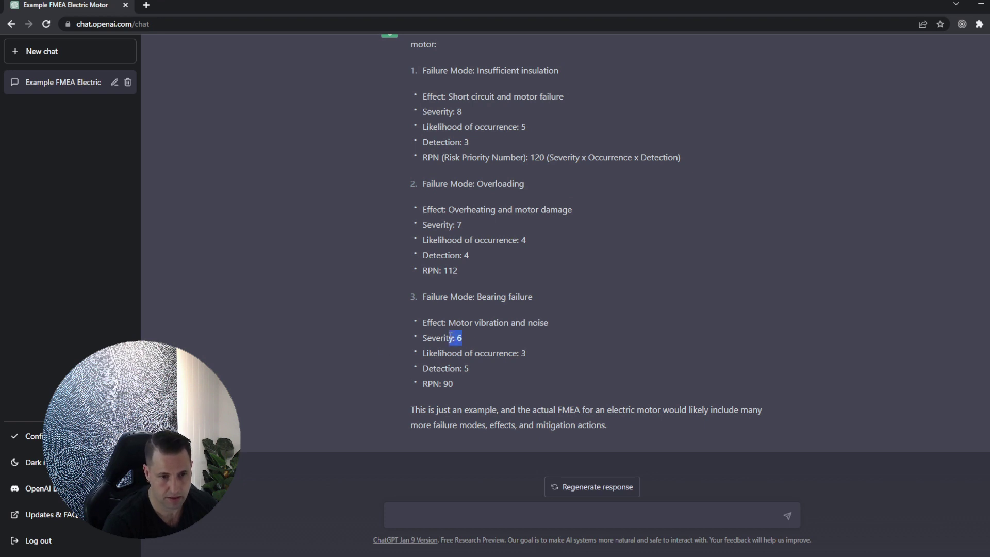
pyautogui.moveTo(457, 384); pyautogui.dragTo(462, 323)
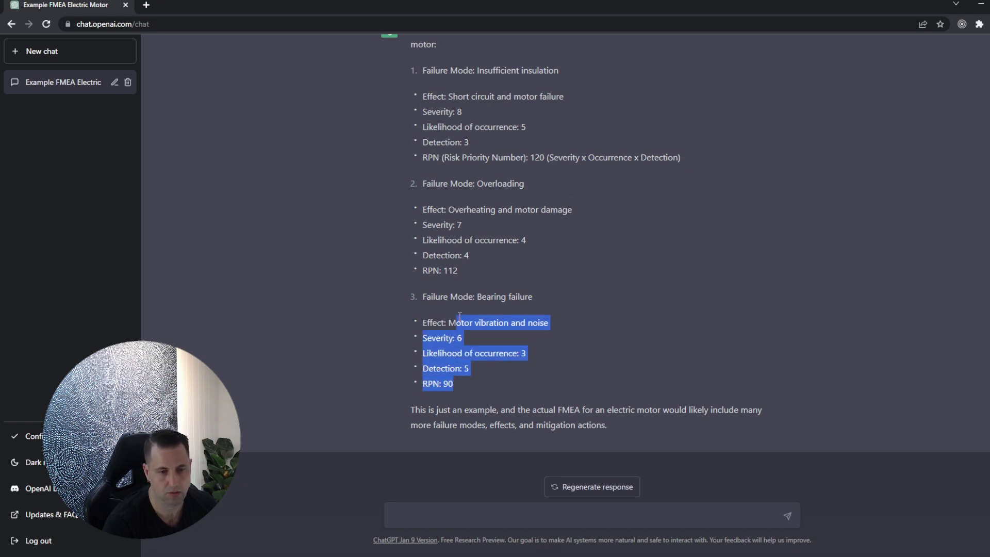
pyautogui.scroll(2, 474, 335)
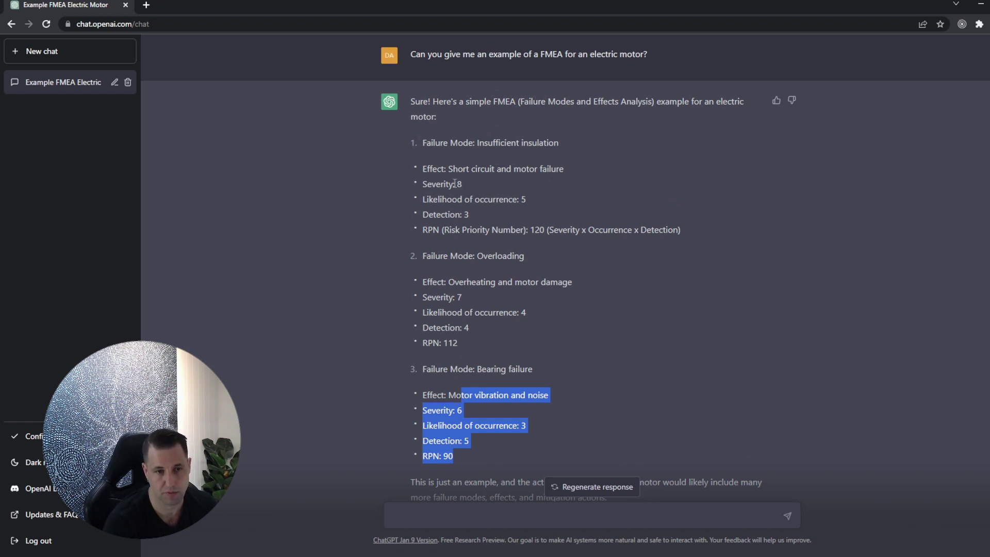
pyautogui.scroll(-2, 497, 332)
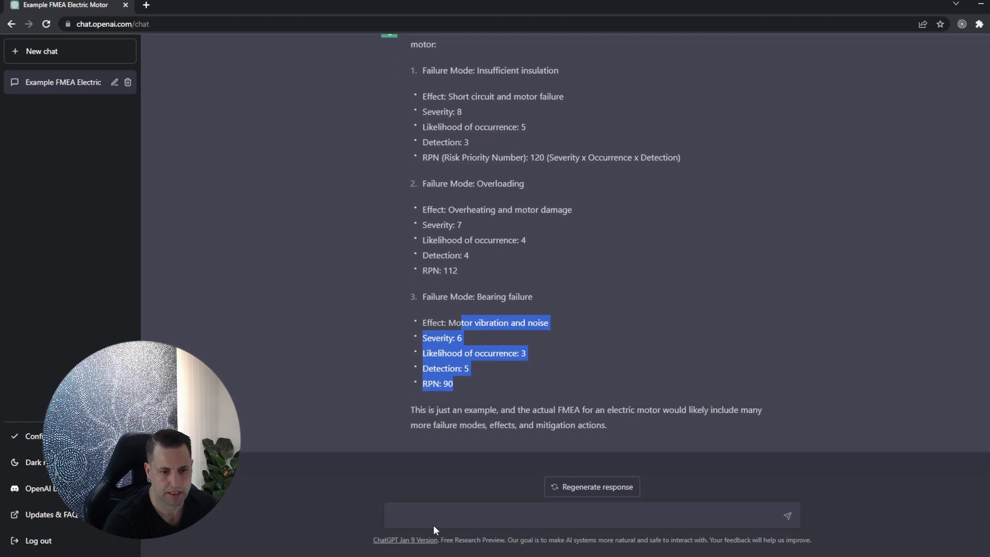
# Send the follow-up "can you please give me more detail, perhaps 10 failure modes?".
pyautogui.click(487, 511)
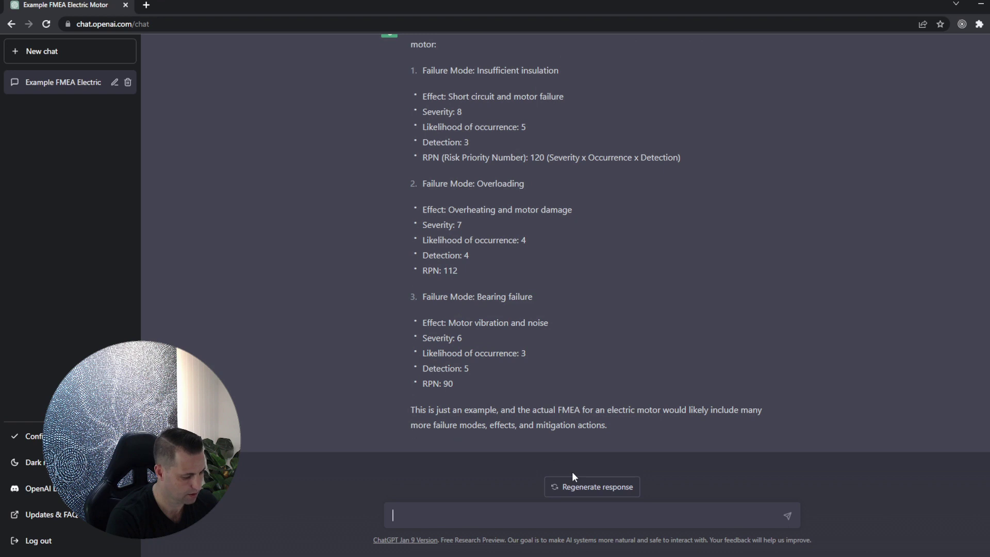
pyautogui.write('can you please fi')
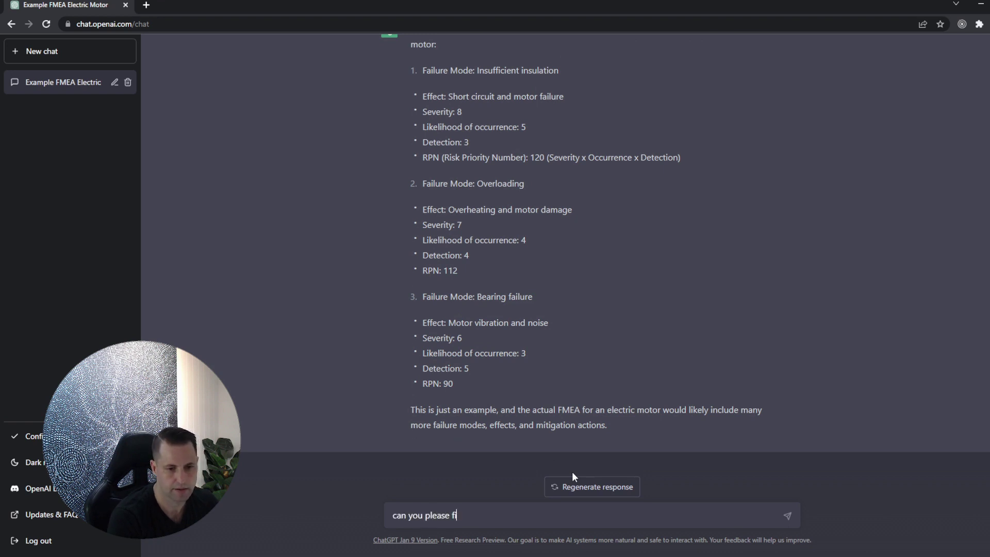
pyautogui.press('BackSpace')
pyautogui.press('BackSpace')
pyautogui.write('give me m')
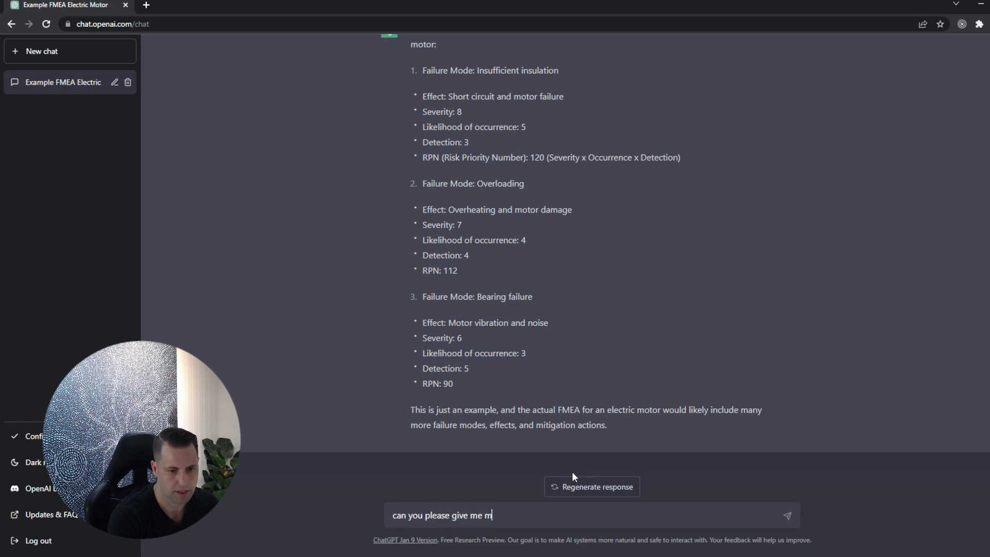
pyautogui.write('ore detail ')
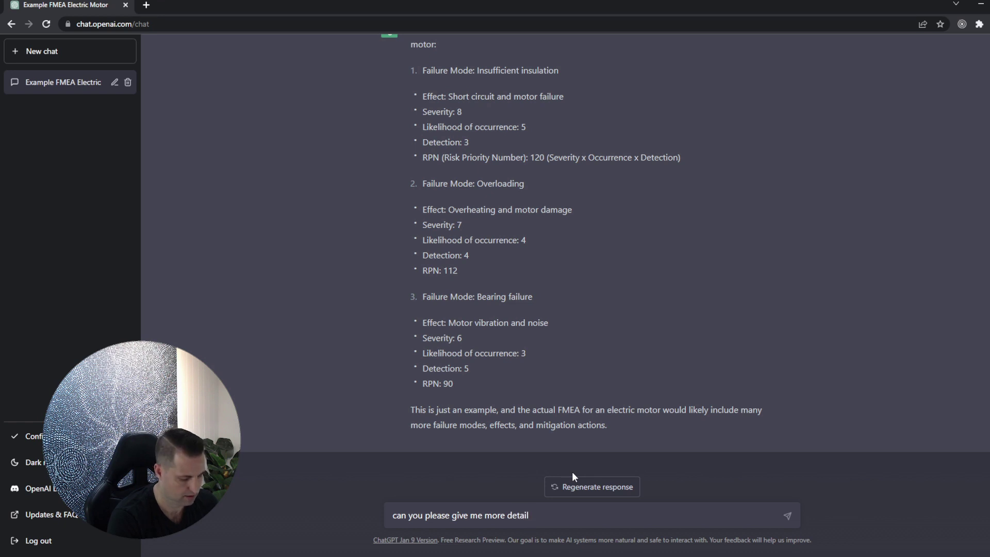
pyautogui.write(', perhaps')
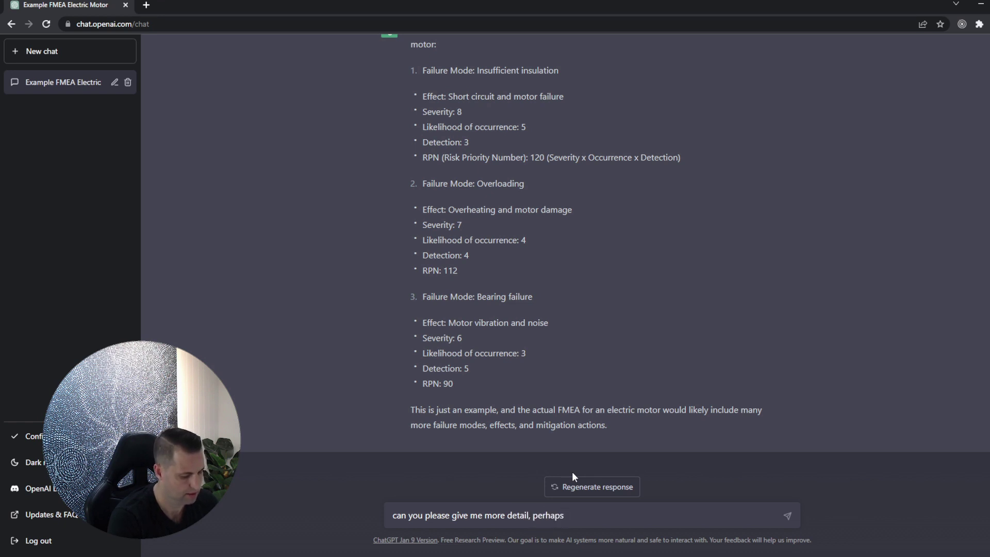
pyautogui.write(' 10 famil')
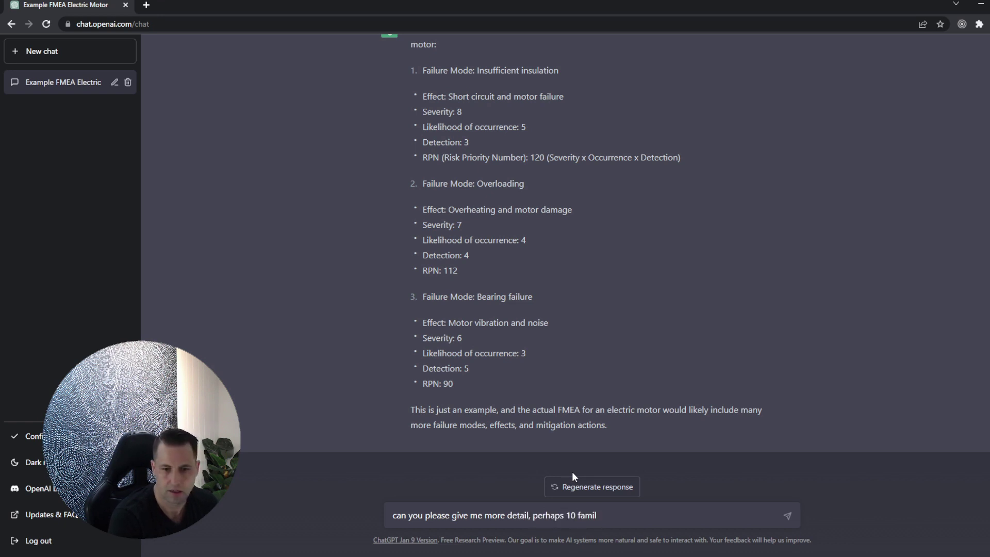
pyautogui.press('BackSpace')
pyautogui.press('BackSpace')
pyautogui.press('BackSpace')
pyautogui.write('iluir')
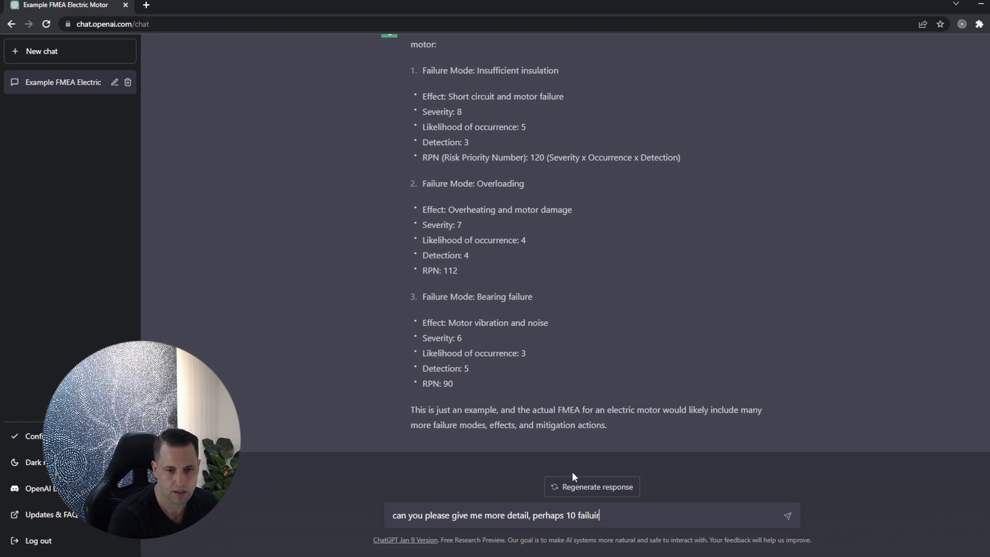
pyautogui.press('BackSpace')
pyautogui.press('BackSpace')
pyautogui.write('re modes?')
pyautogui.press('Return')
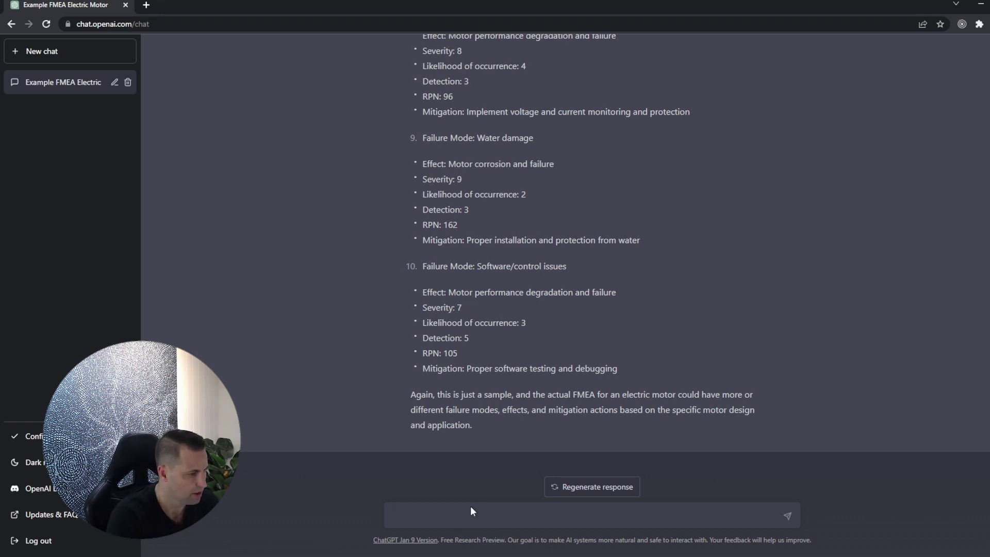
# Ask "what is the typical design life for a power transformer?" in the same chat.
pyautogui.write('what is the typi')
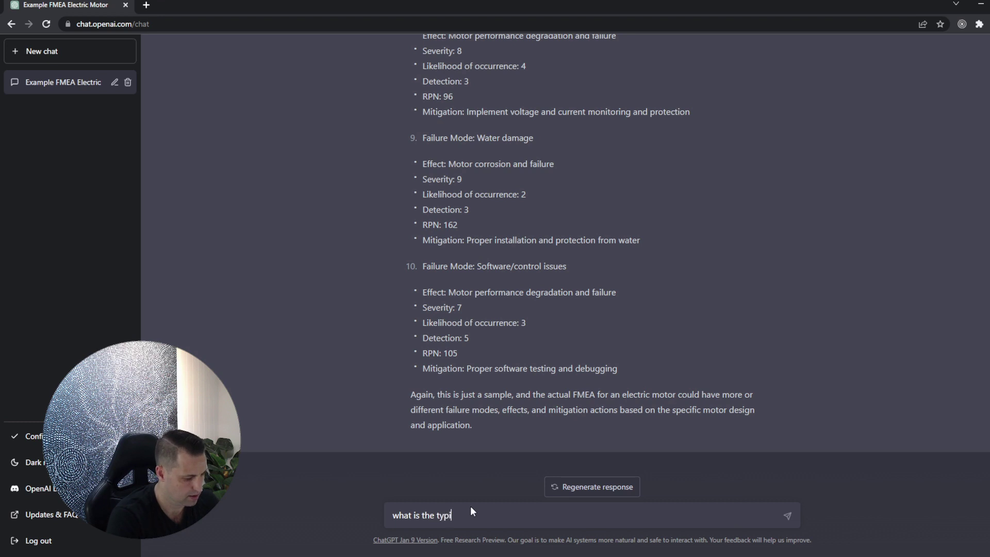
pyautogui.write('cal design life for ap')
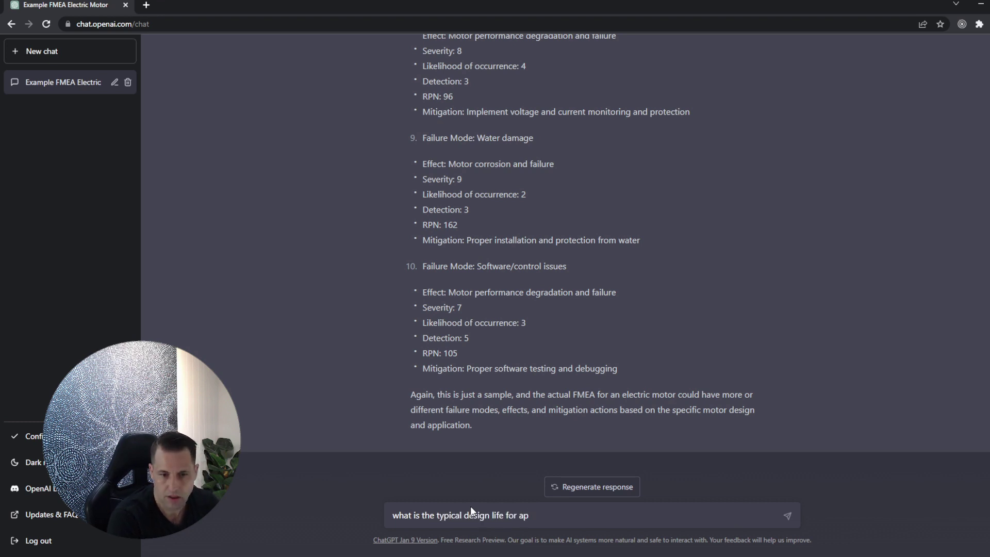
pyautogui.press('BackSpace')
pyautogui.write('power ')
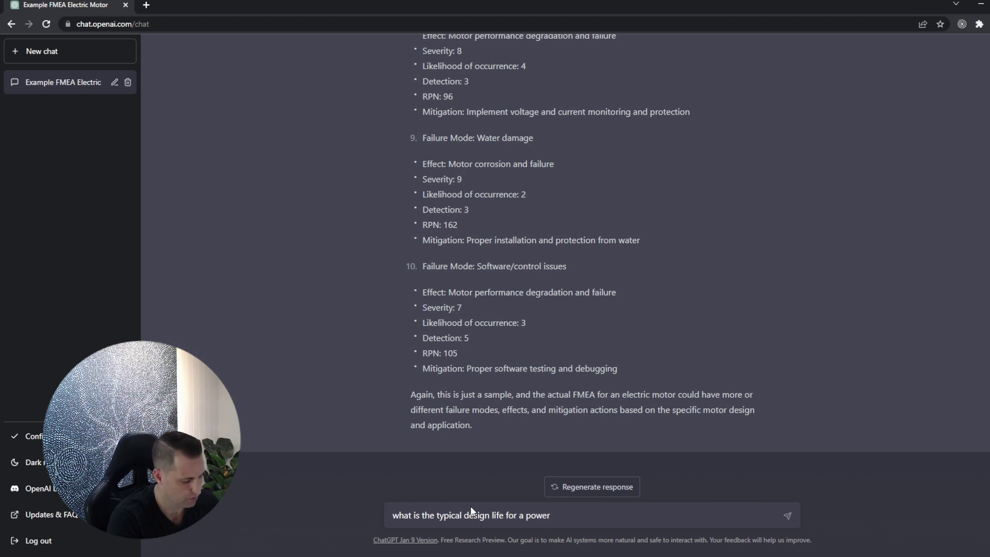
pyautogui.write('transfo')
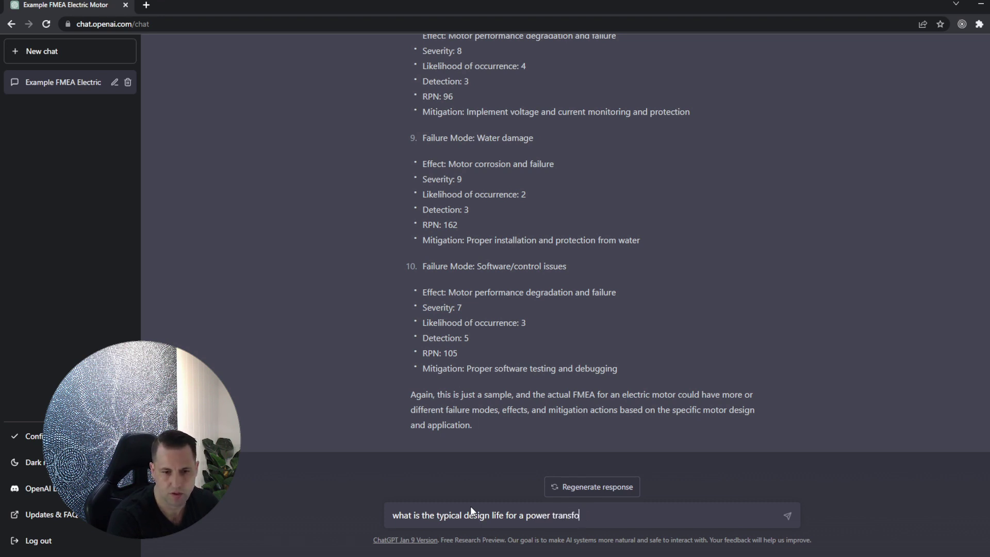
pyautogui.write('rmrmer?')
pyautogui.press('Return')
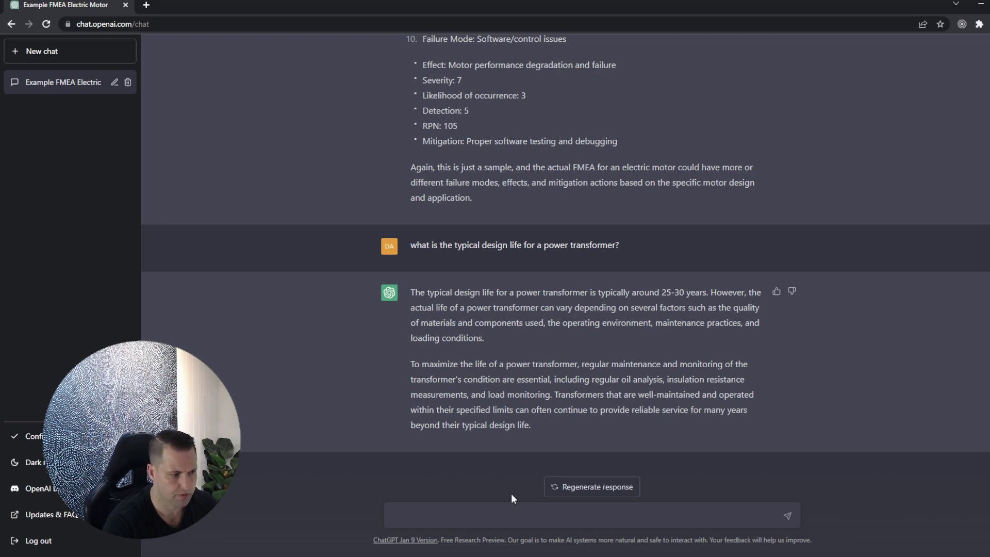
# Ask "what is the dominant end of life failure mode for a power transformer?" in the same chat.
pyautogui.write('ca')
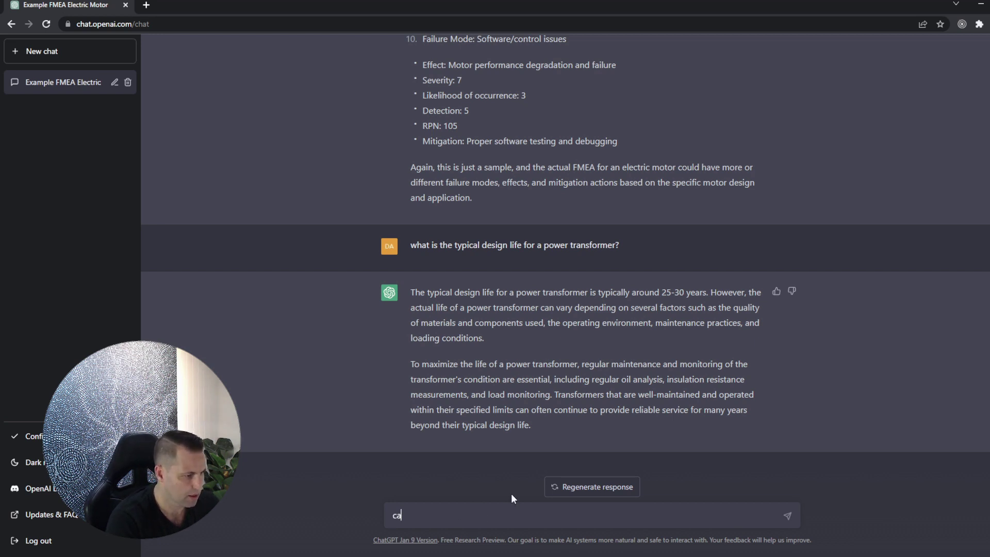
pyautogui.press('BackSpace')
pyautogui.press('BackSpace')
pyautogui.write('what is the domina')
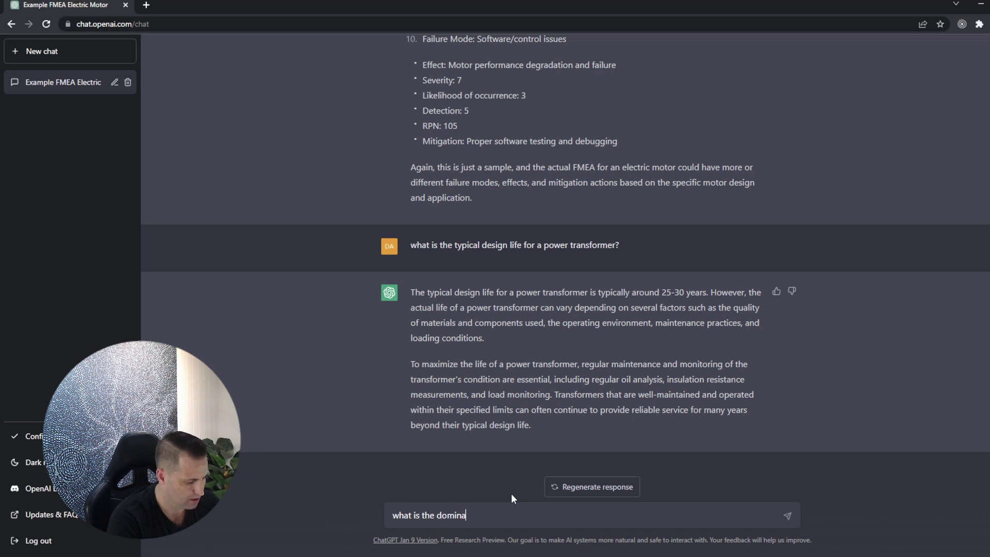
pyautogui.write('nt end of life mode for')
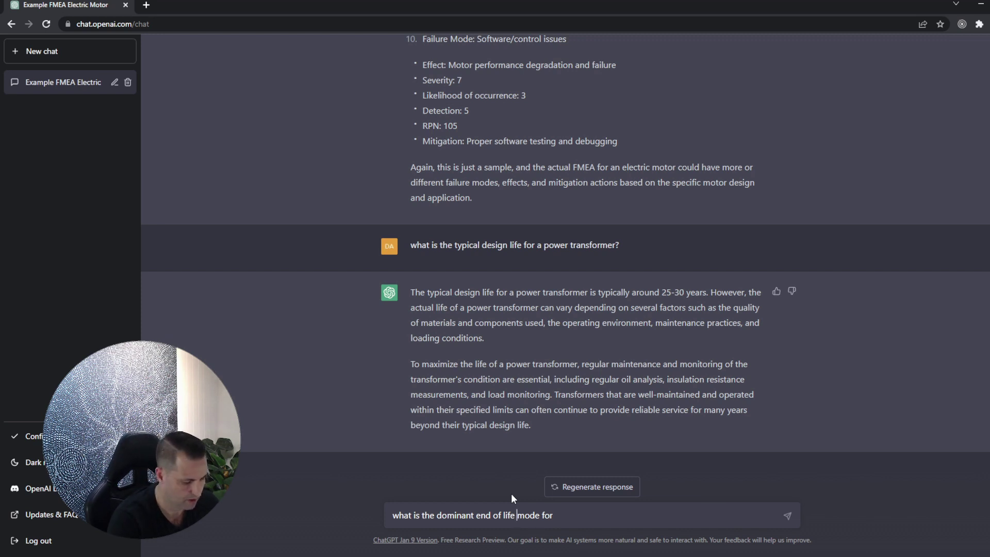
pyautogui.write('failure')
pyautogui.press('Right')
pyautogui.press('Right')
pyautogui.press('End')
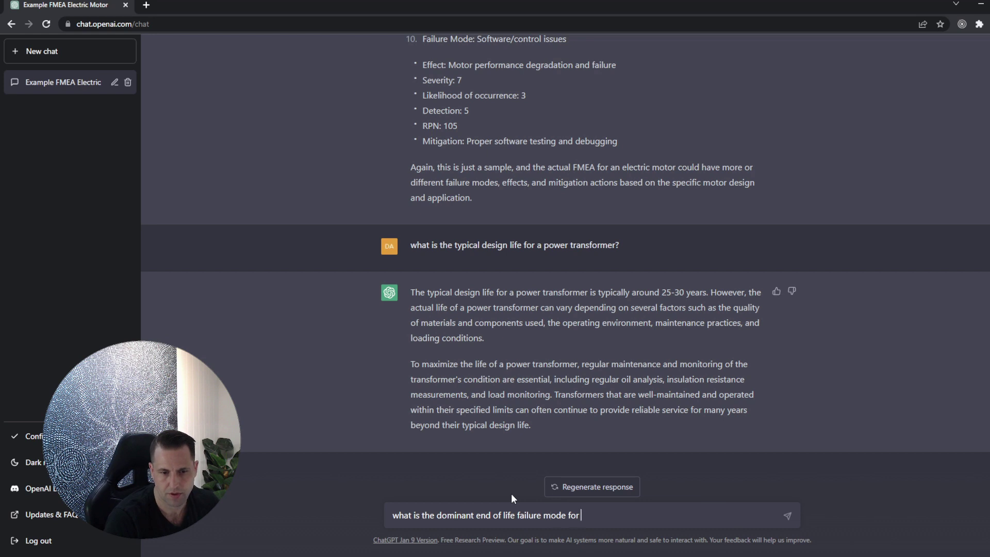
pyautogui.write('a power transformer?')
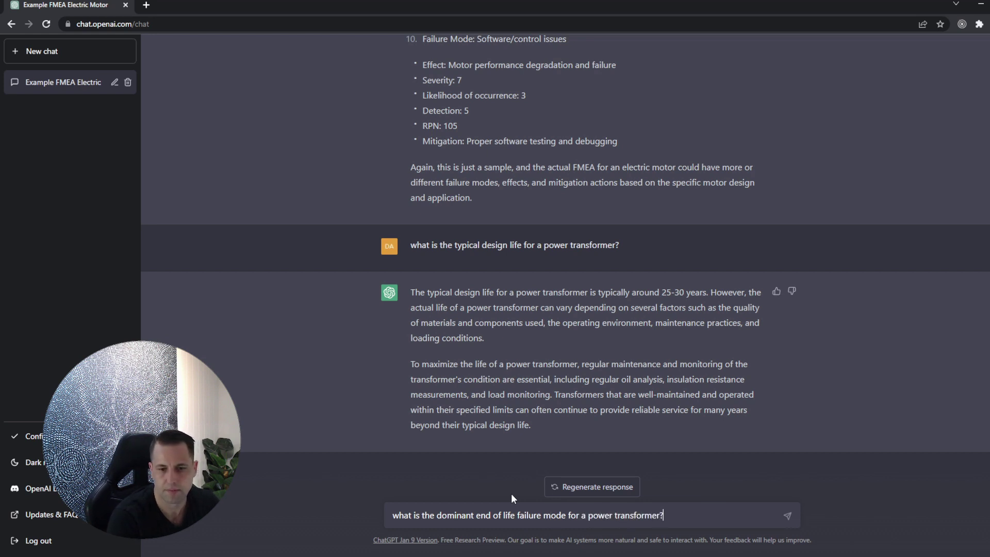
pyautogui.press('Return')
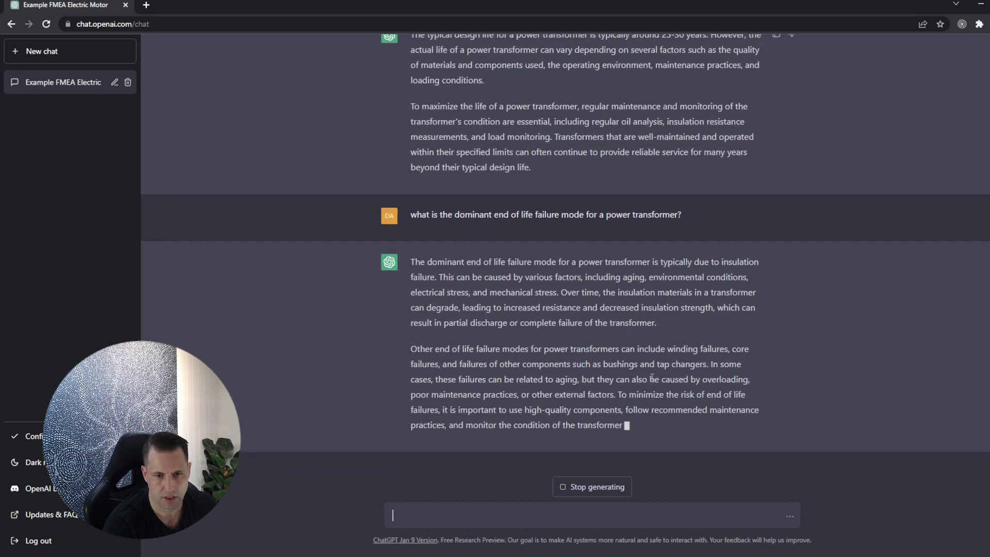
# Review the answer's passages on the dominant failure mode, other end-of-life failure modes such as tap changers, and recommended maintenance practices.
pyautogui.moveTo(700, 365); pyautogui.dragTo(657, 365)
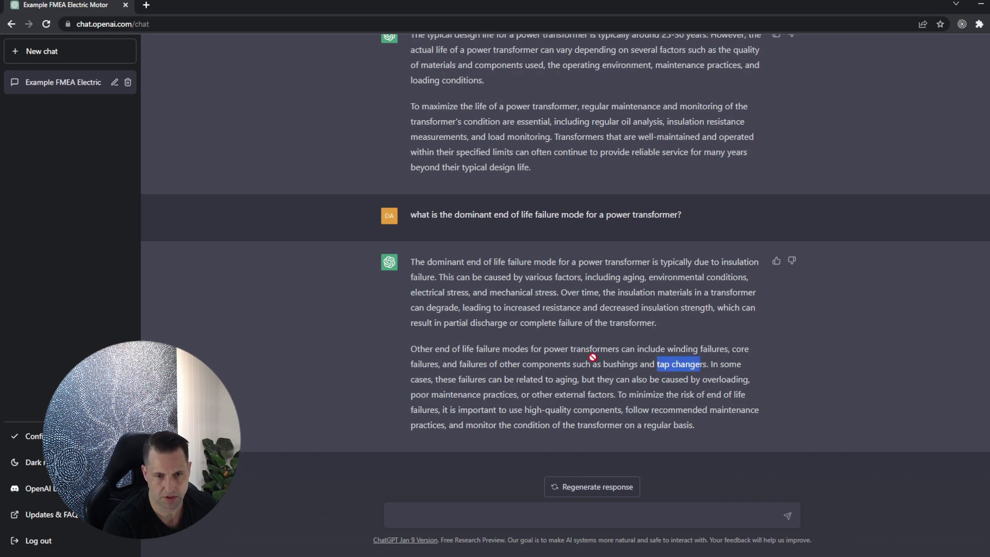
pyautogui.moveTo(681, 364); pyautogui.dragTo(500, 347)
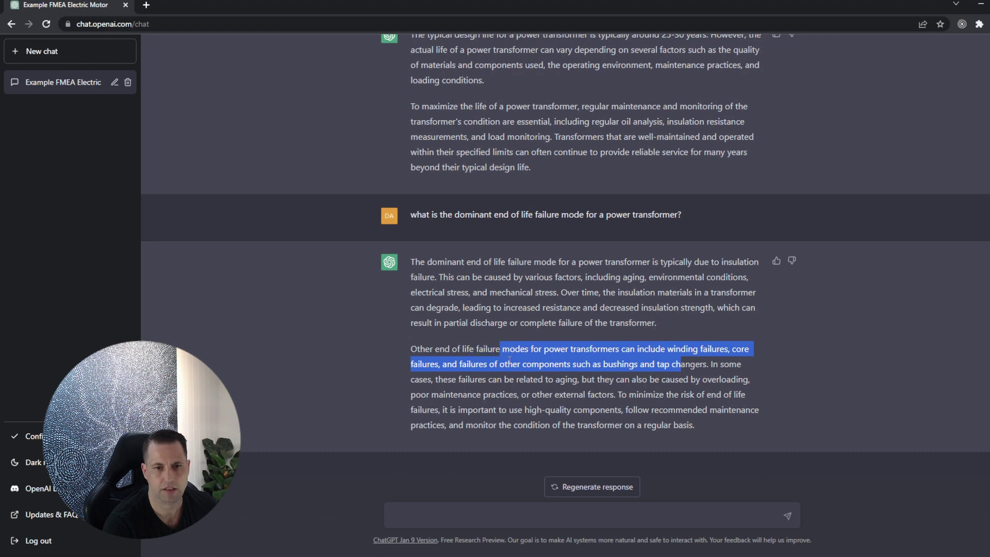
pyautogui.click(647, 259)
pyautogui.moveTo(667, 262); pyautogui.dragTo(467, 278)
pyautogui.click(479, 292)
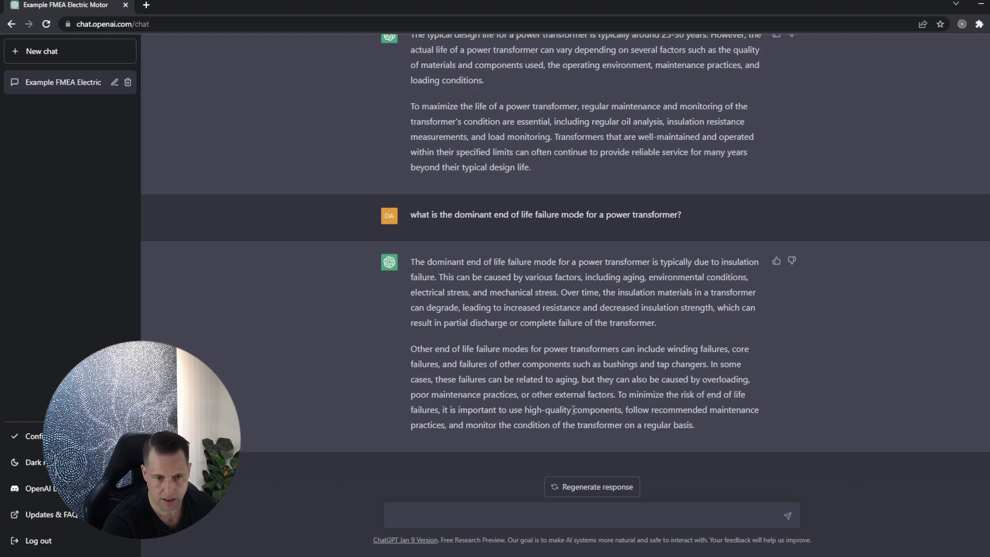
pyautogui.moveTo(711, 410); pyautogui.dragTo(678, 425)
# Ask the follow-up "what activities can we do to extend the life of a power transformer?".
pyautogui.click(446, 517)
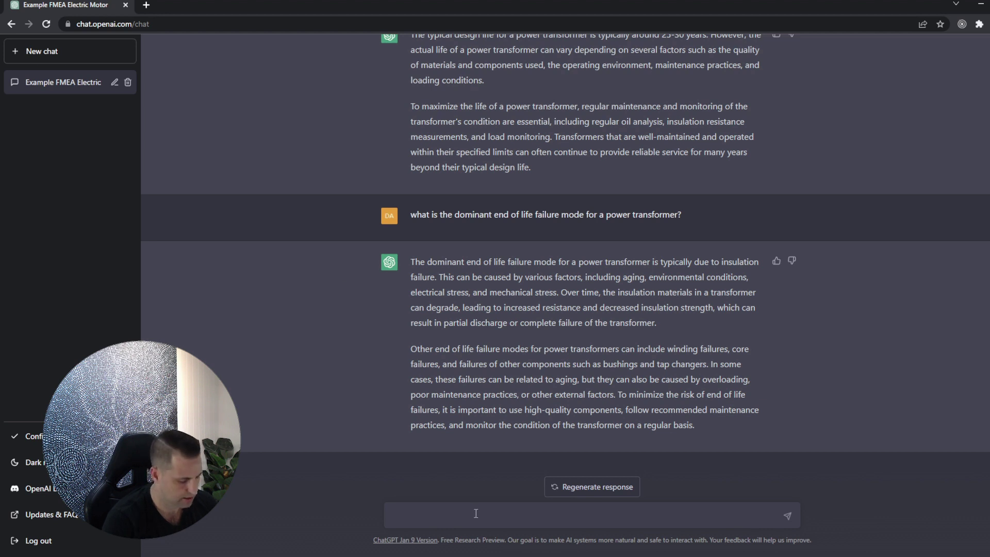
pyautogui.write('what activit')
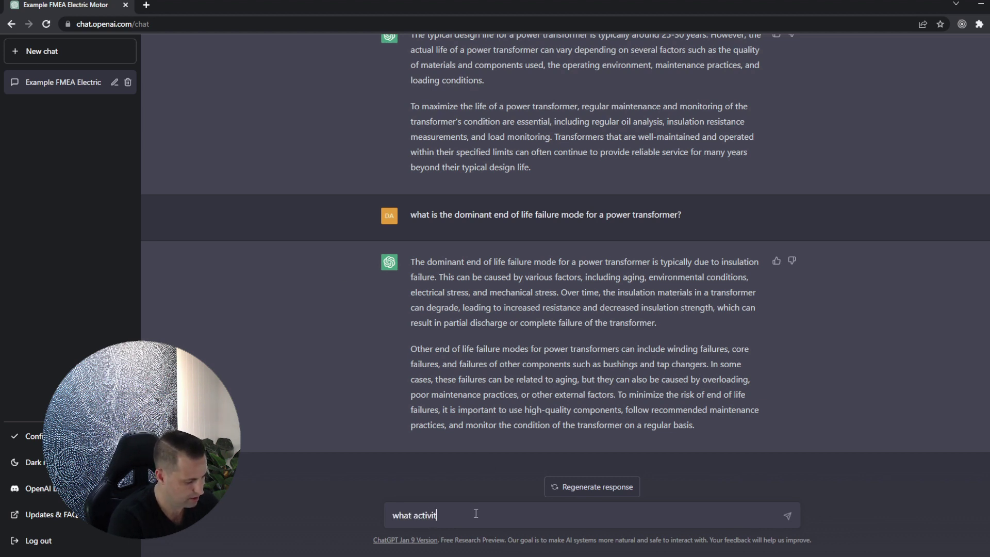
pyautogui.write('ies can we do to')
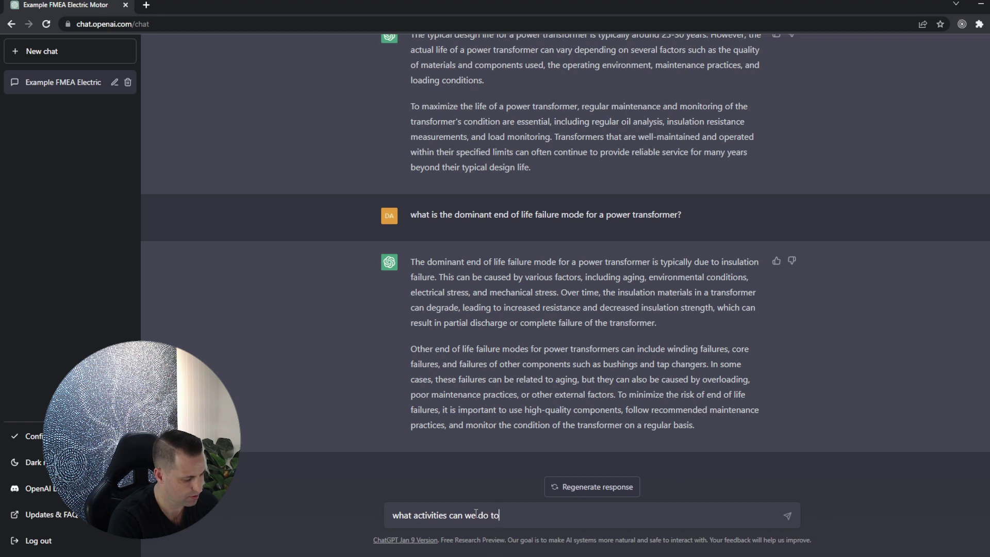
pyautogui.write(' extend the life ')
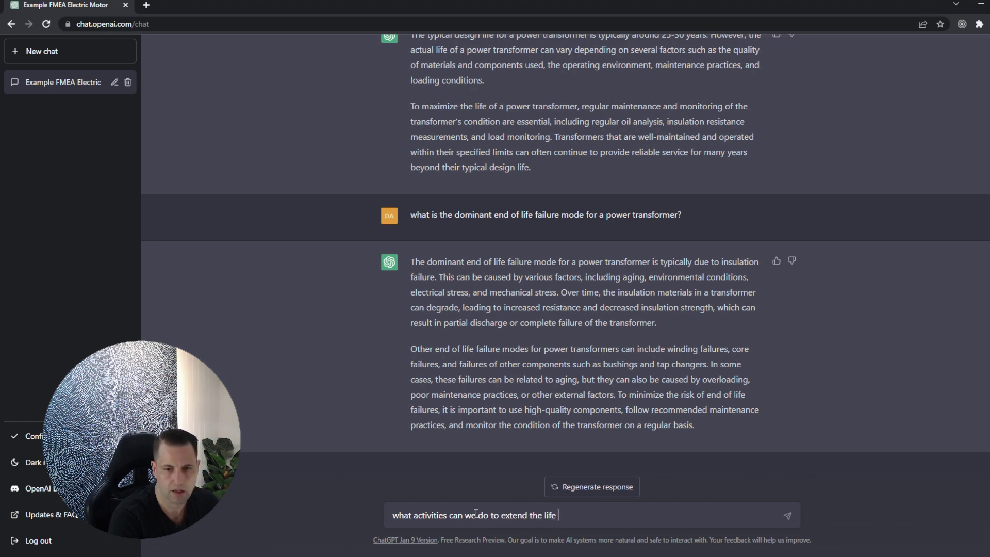
pyautogui.write('of a pow')
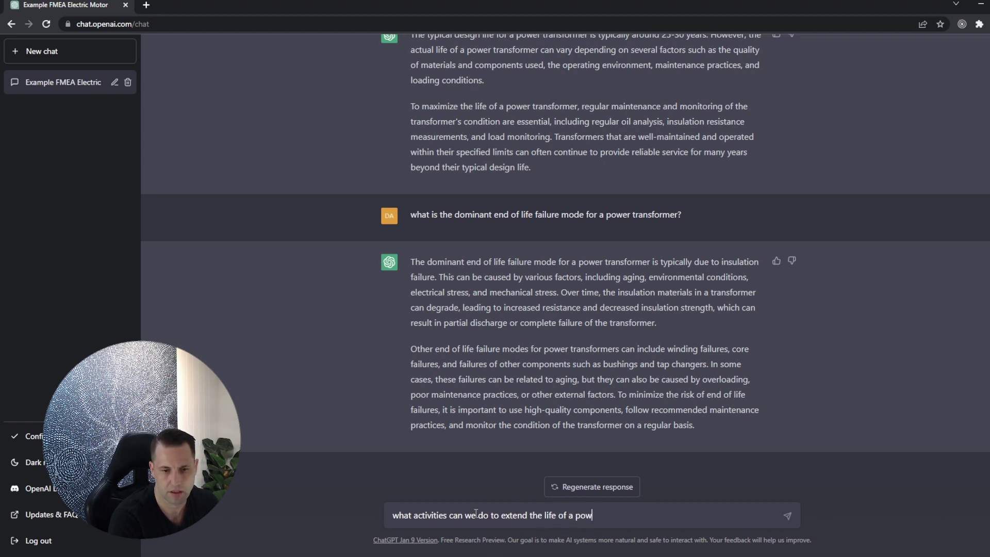
pyautogui.write('er transformer?')
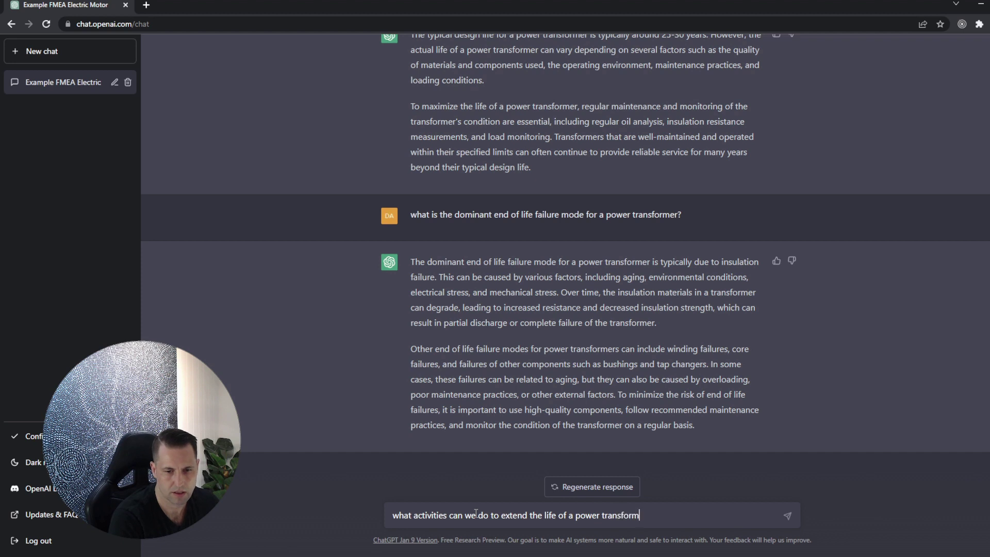
pyautogui.press('Return')
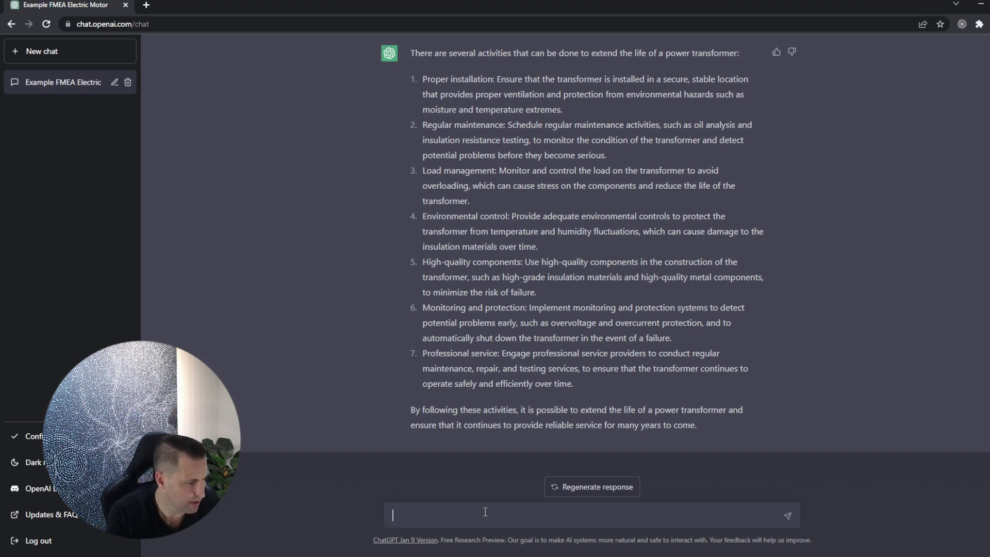
# Draft the message "can toy estimate a weibull distribution for power transformer failure modes?".
pyautogui.write('can toy esti')
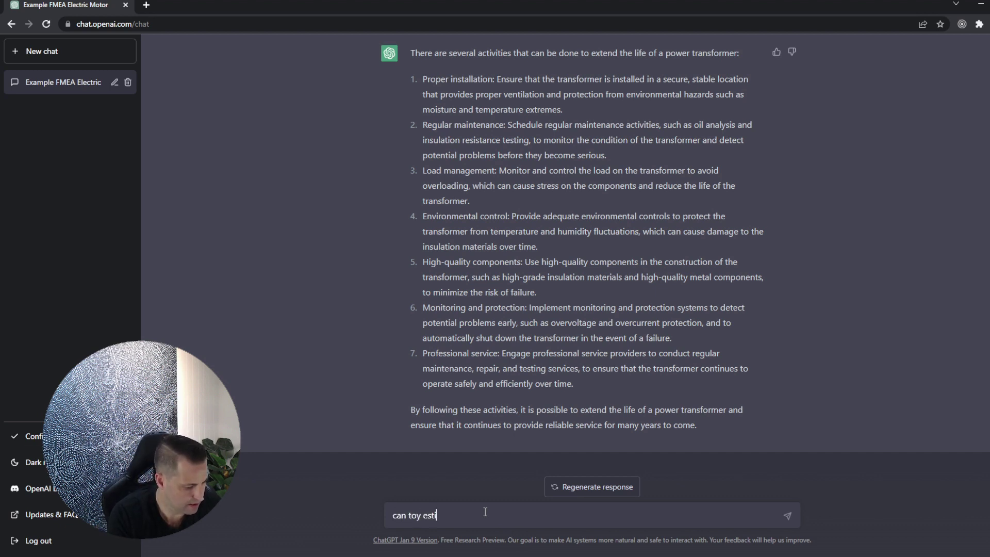
pyautogui.write('mate a weibu')
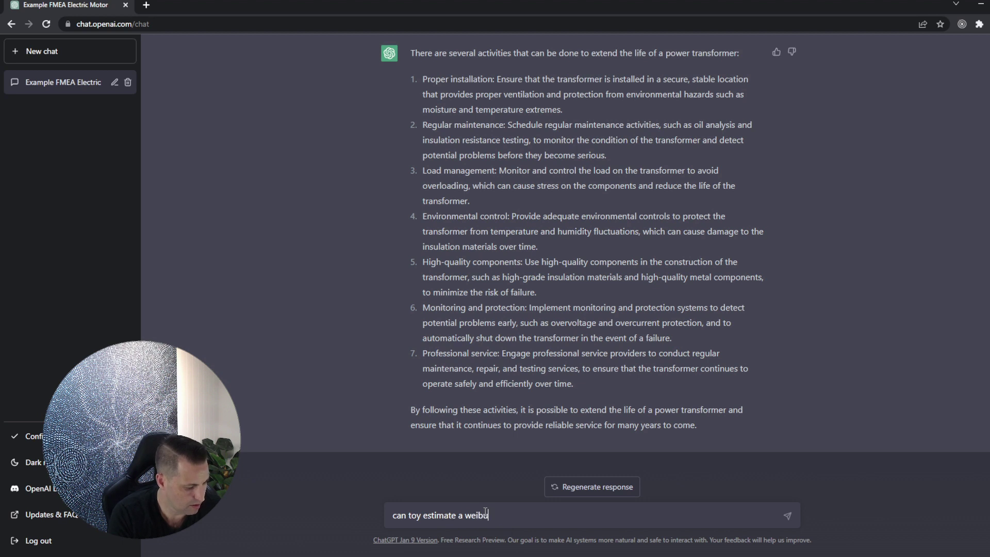
pyautogui.write('ll distr')
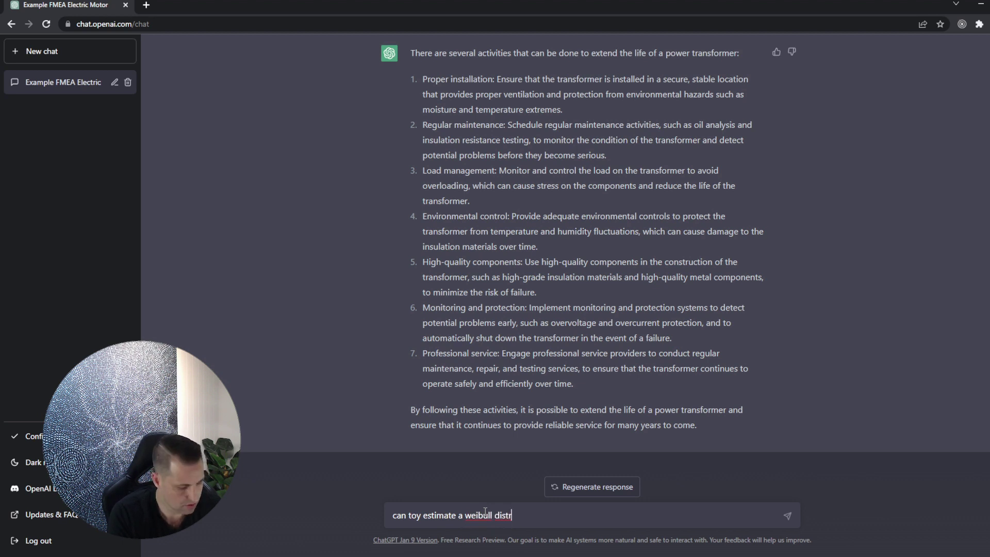
pyautogui.write('ibution for')
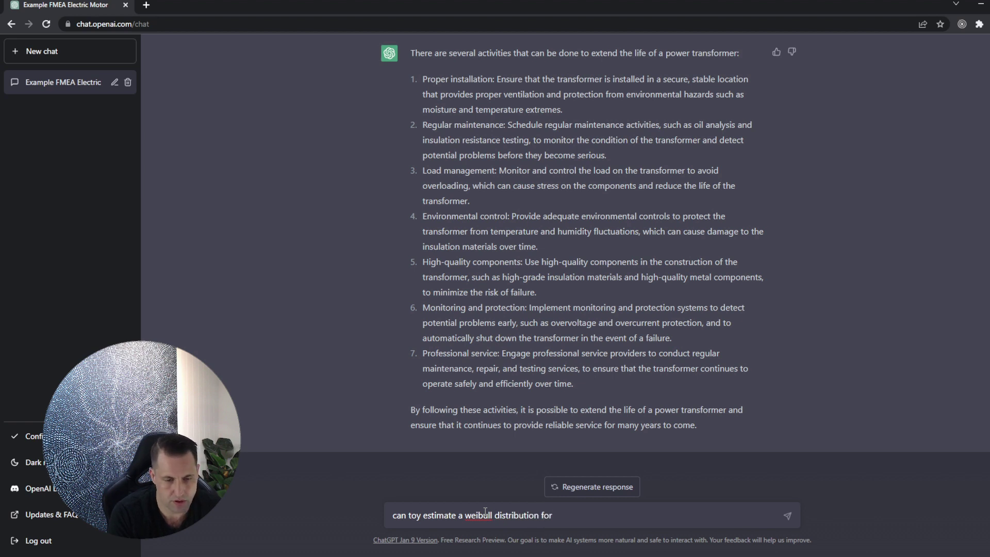
pyautogui.write(' pow')
pyautogui.press('BackSpace')
pyautogui.press('BackSpace')
pyautogui.write('ower transformer')
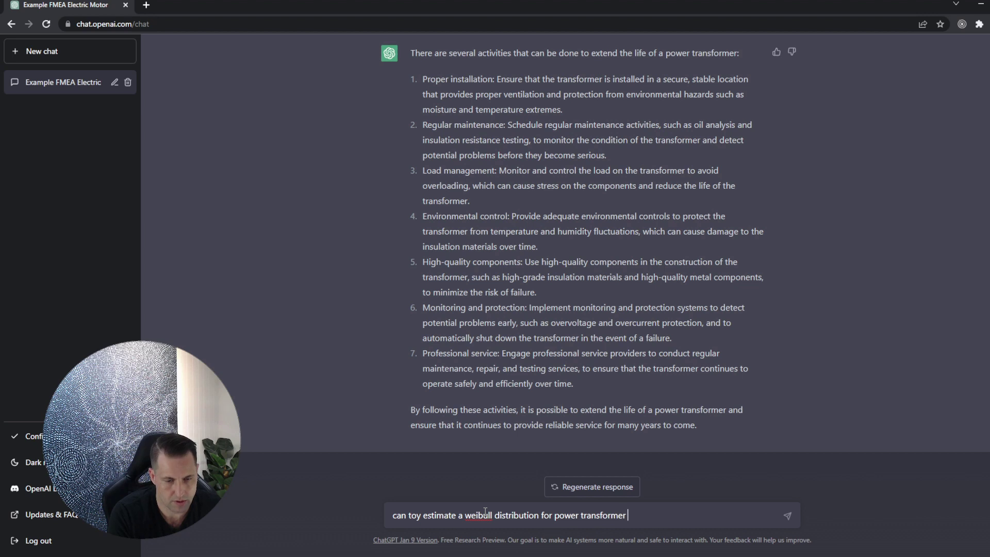
pyautogui.write(' failure modes?')
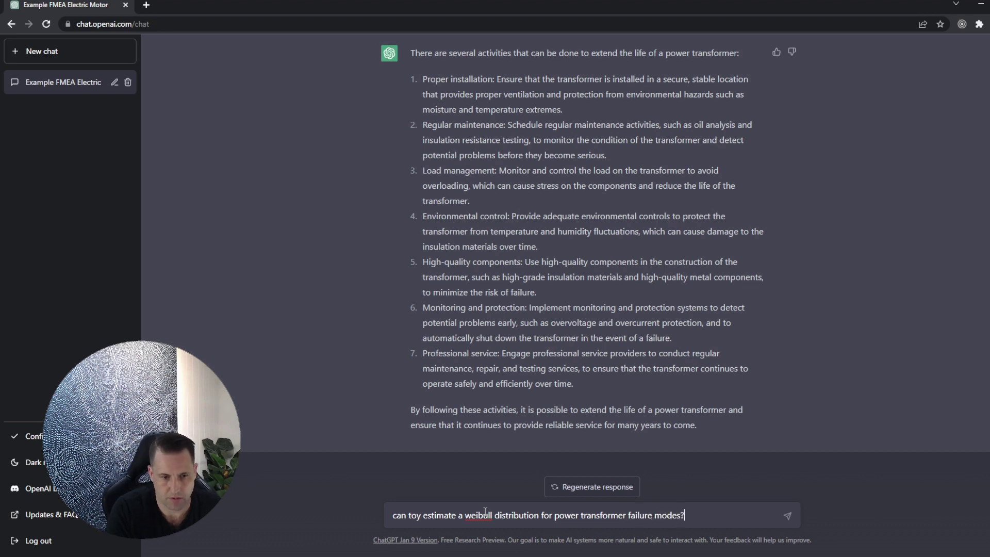
# Reword the drafted question to "can toy estimate weibull distribution parameters for power transformer failure modes?" and send it.
pyautogui.click(458, 518)
pyautogui.press('Delete')
pyautogui.press('Delete')
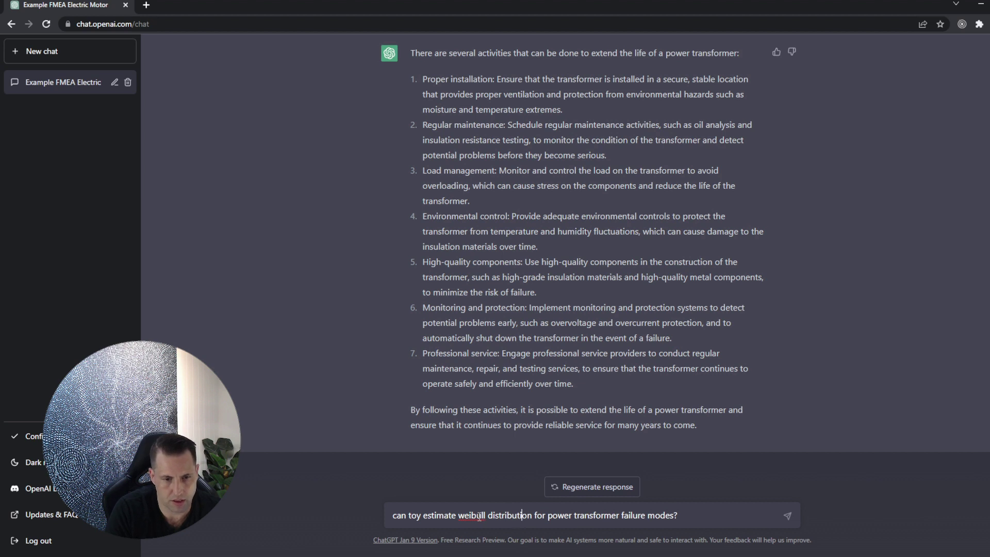
pyautogui.write('parameters')
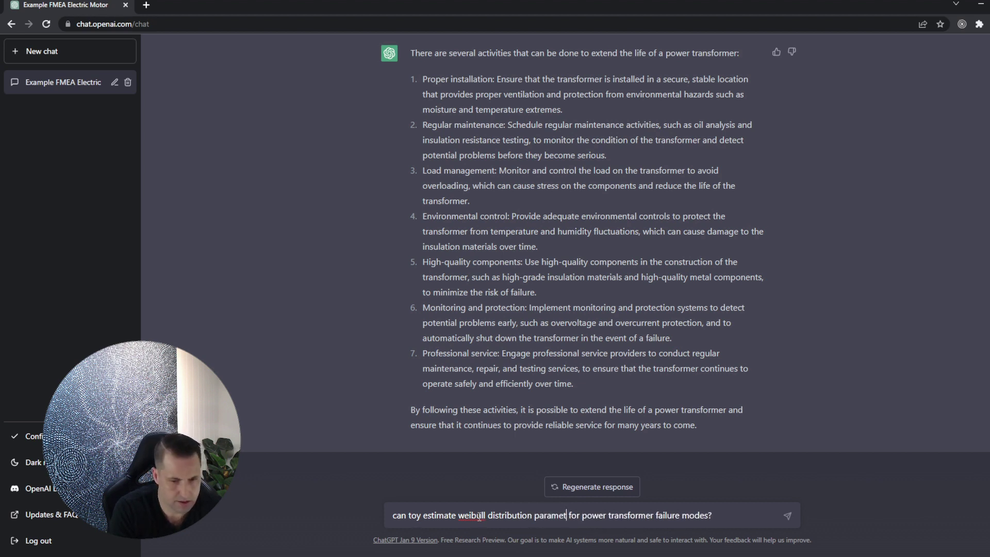
pyautogui.write('s')
pyautogui.press('BackSpace')
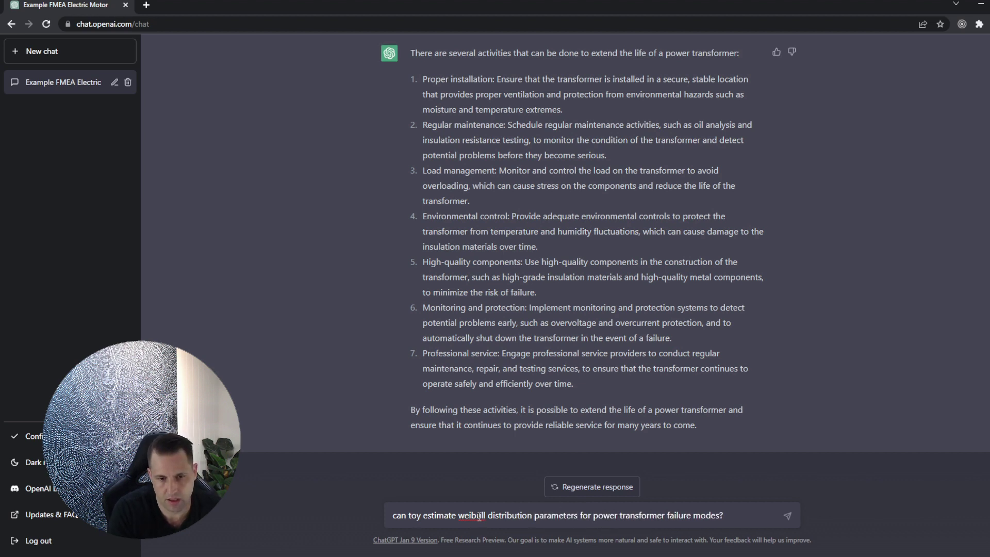
pyautogui.press('Return')
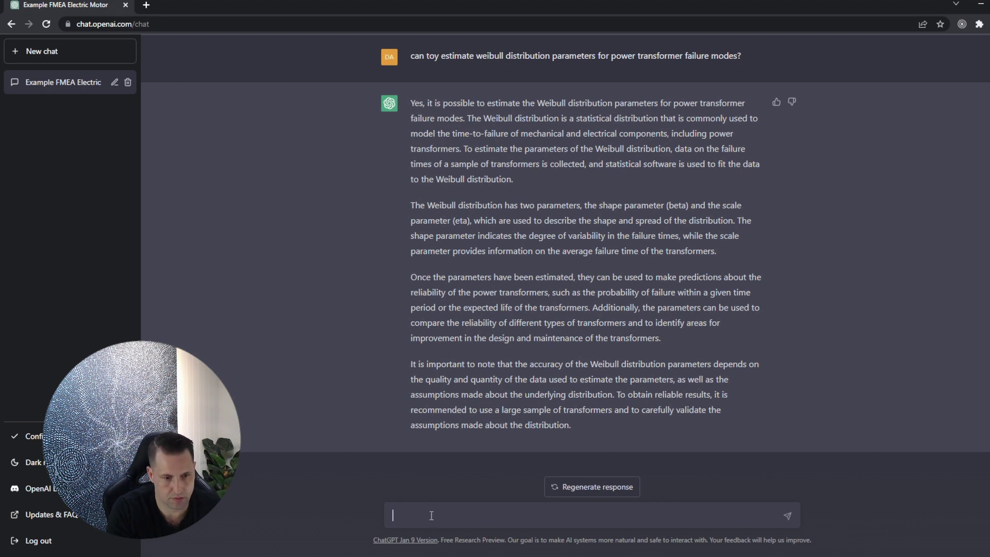
# Ask "can you estimate the weibull distribution parameters for insulation failure on a power transformer?".
pyautogui.write('can youj est')
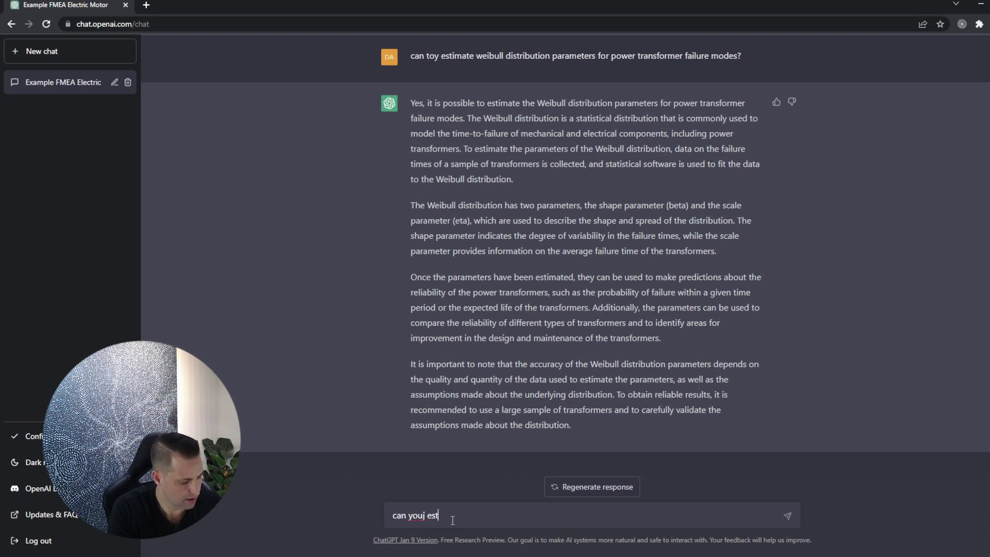
pyautogui.write('imate the wei')
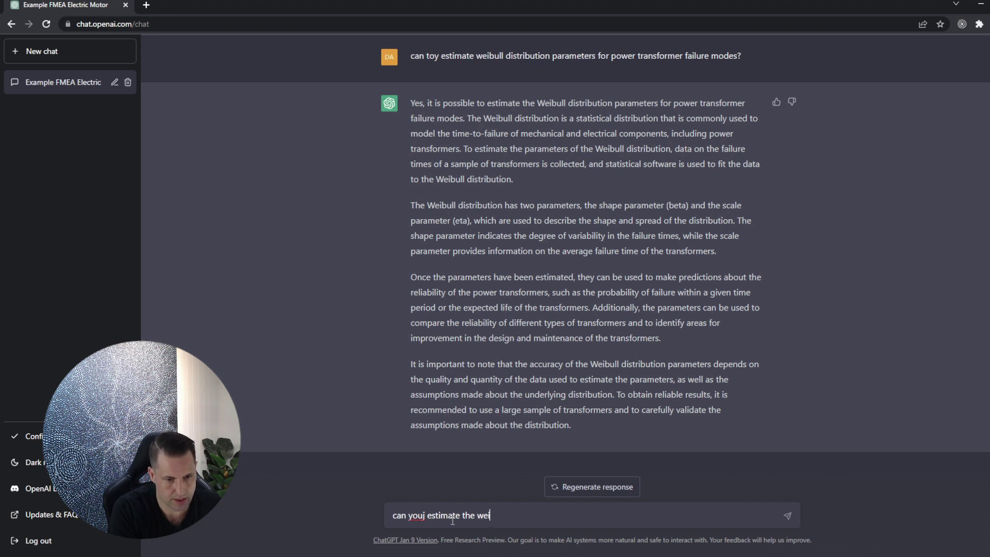
pyautogui.write('bull distri')
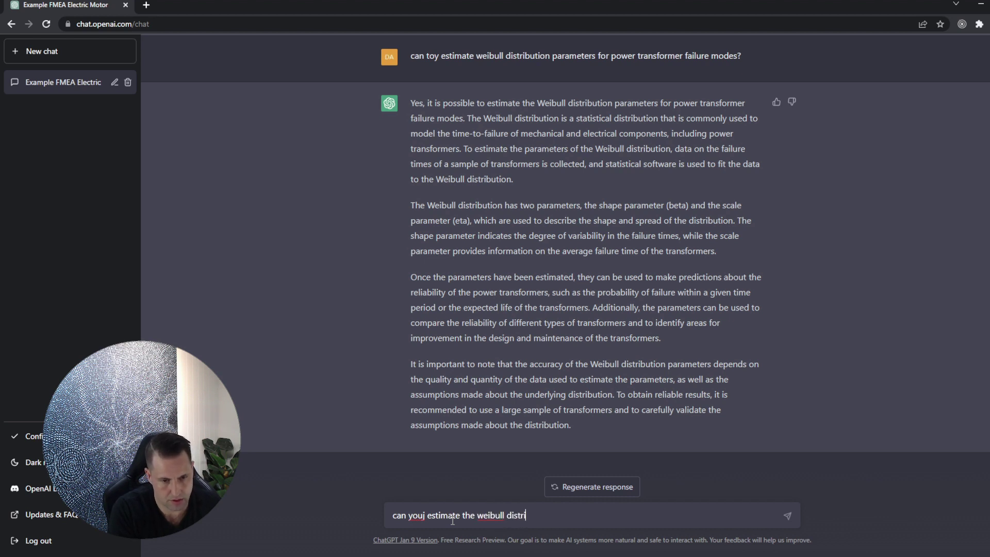
pyautogui.write('bution param')
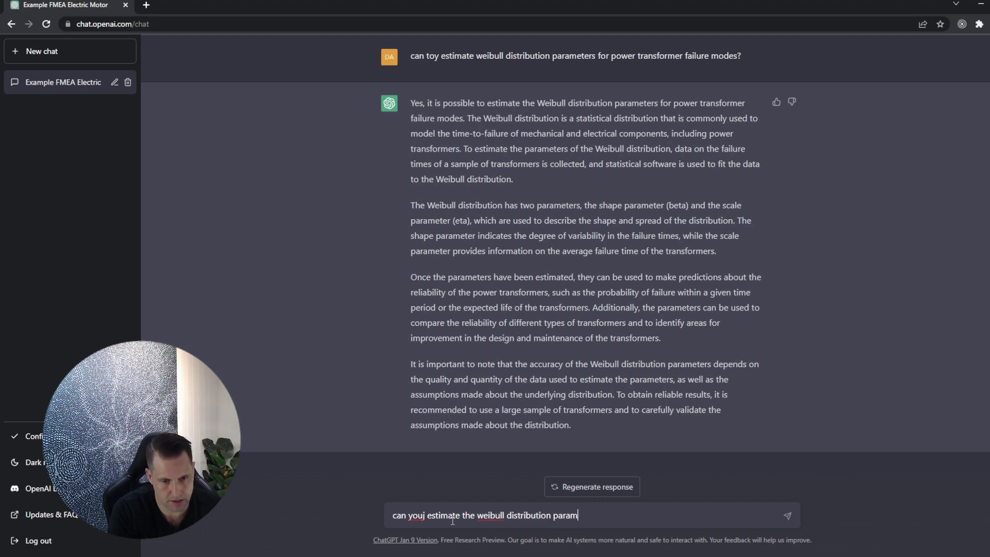
pyautogui.write('eters for ')
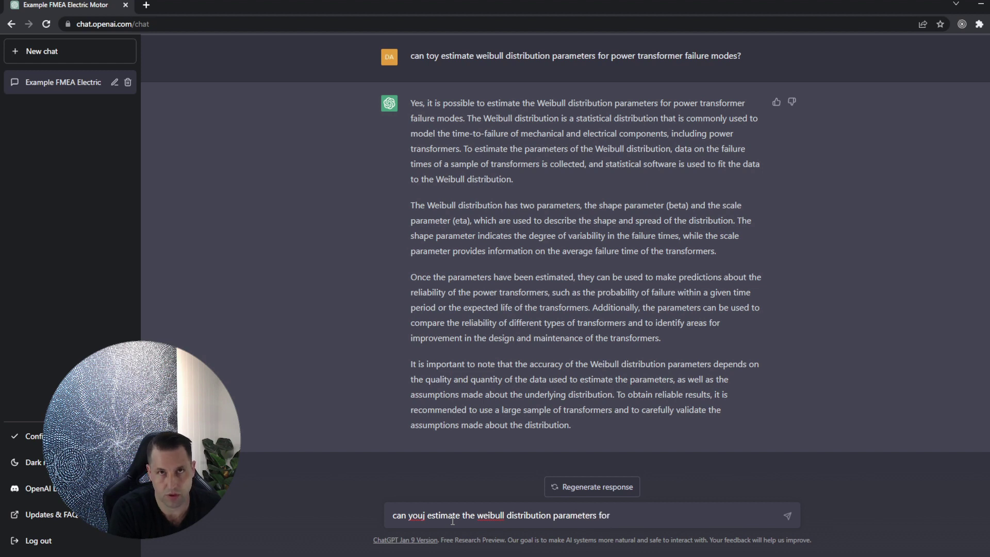
pyautogui.write('insulkatio')
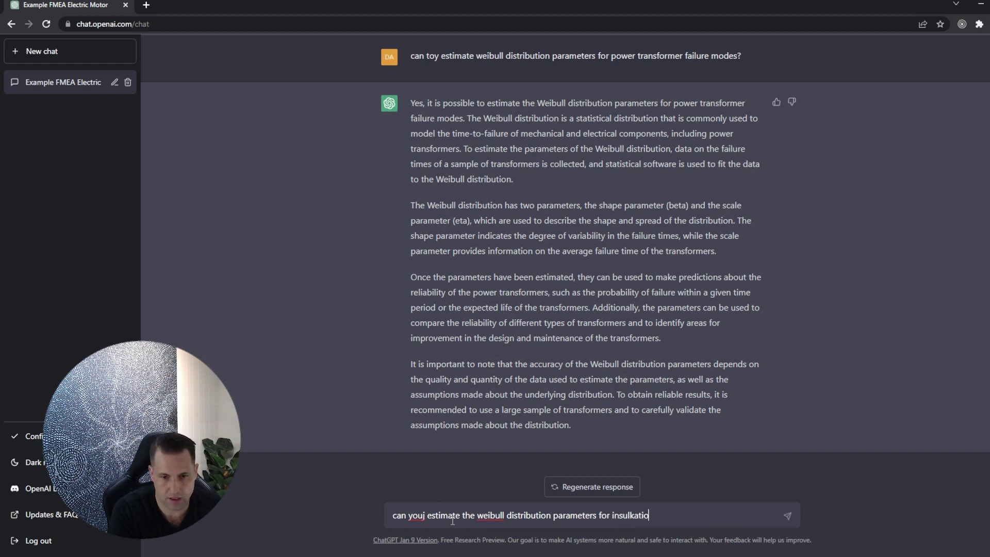
pyautogui.press('BackSpace')
pyautogui.press('BackSpace')
pyautogui.press('BackSpace')
pyautogui.press('BackSpace')
pyautogui.press('BackSpace')
pyautogui.write('ation fai')
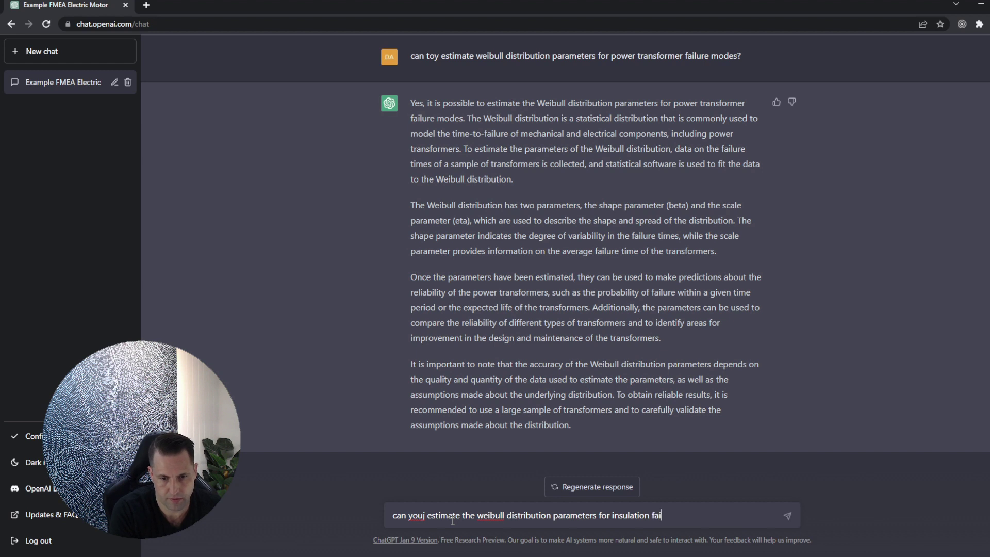
pyautogui.write('luirere on a power gr')
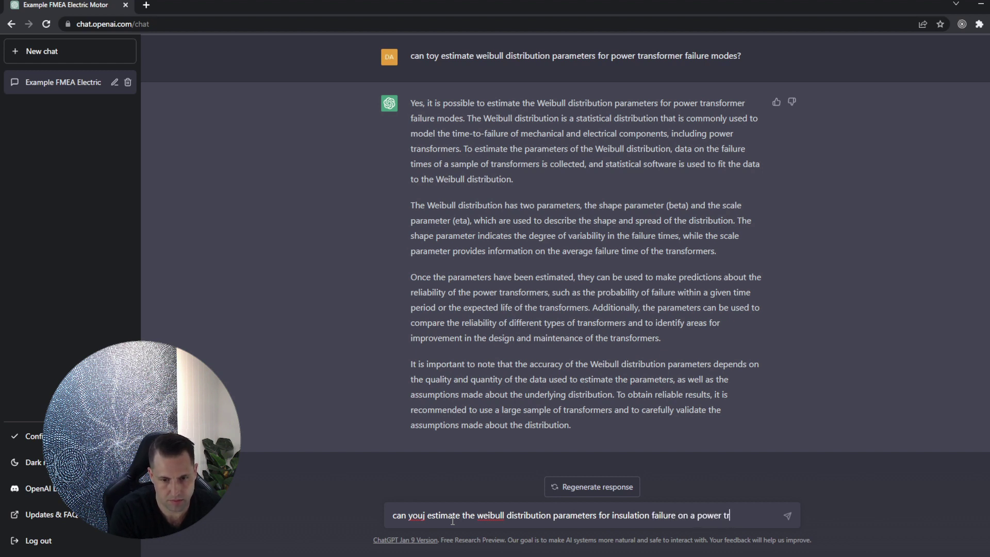
pyautogui.write('ansformer?')
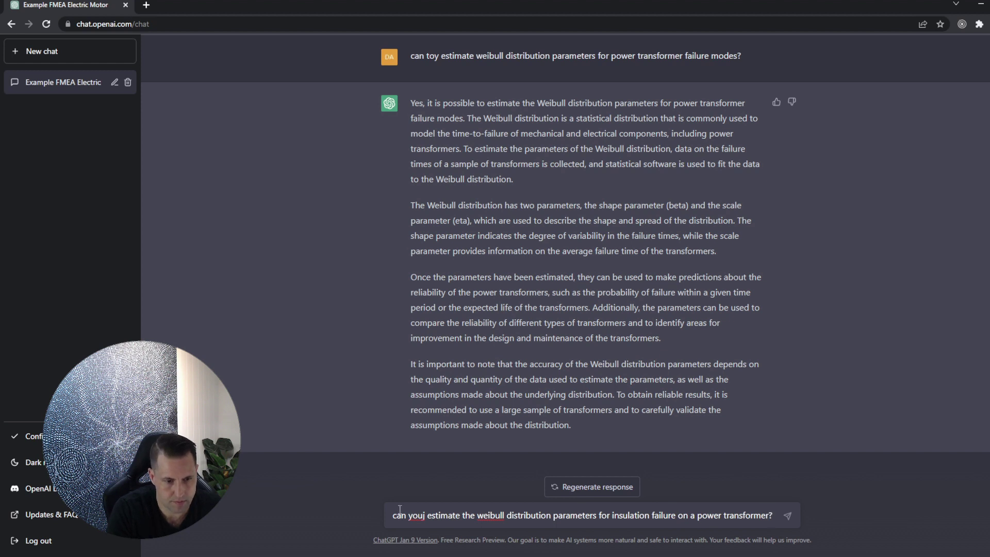
pyautogui.press('BackSpace')
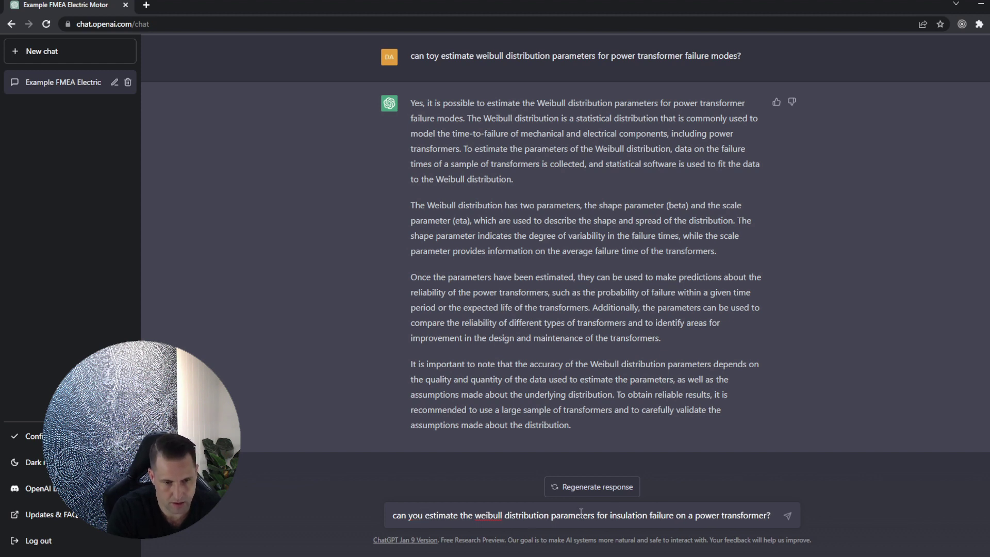
pyautogui.press('Return')
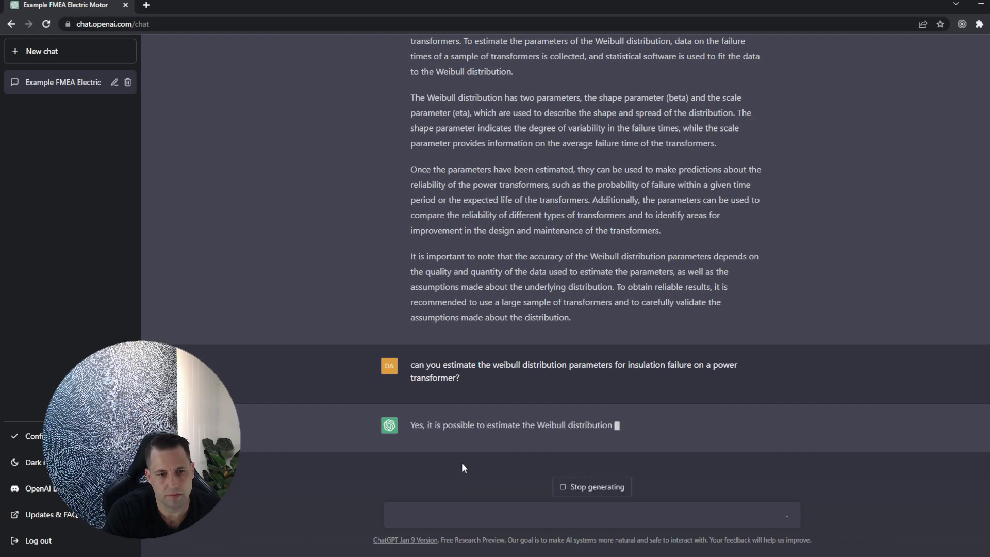
# Stop generating the insulation failure answer and reread the previous answer on Weibull parameters for power transformer failure modes.
pyautogui.scroll(2, 557, 249)
pyautogui.scroll(-3, 487, 128)
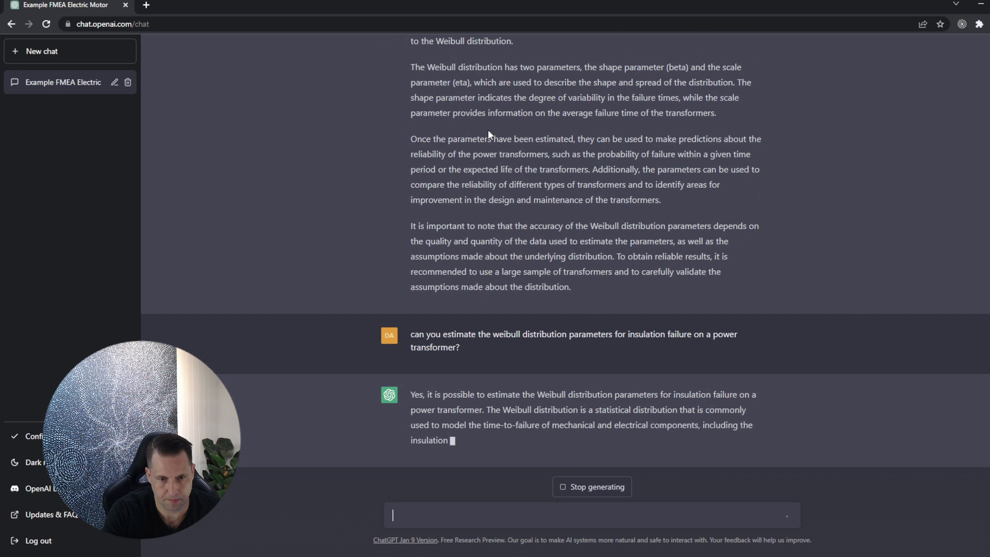
pyautogui.scroll(2, 488, 129)
pyautogui.scroll(-3, 504, 171)
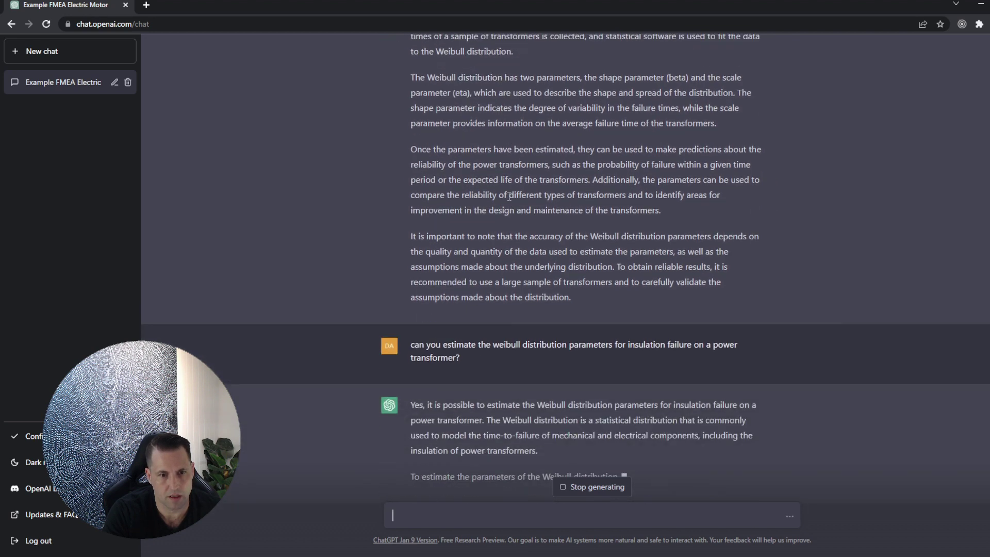
pyautogui.click(598, 490)
pyautogui.scroll(3, 596, 372)
pyautogui.scroll(1, 581, 381)
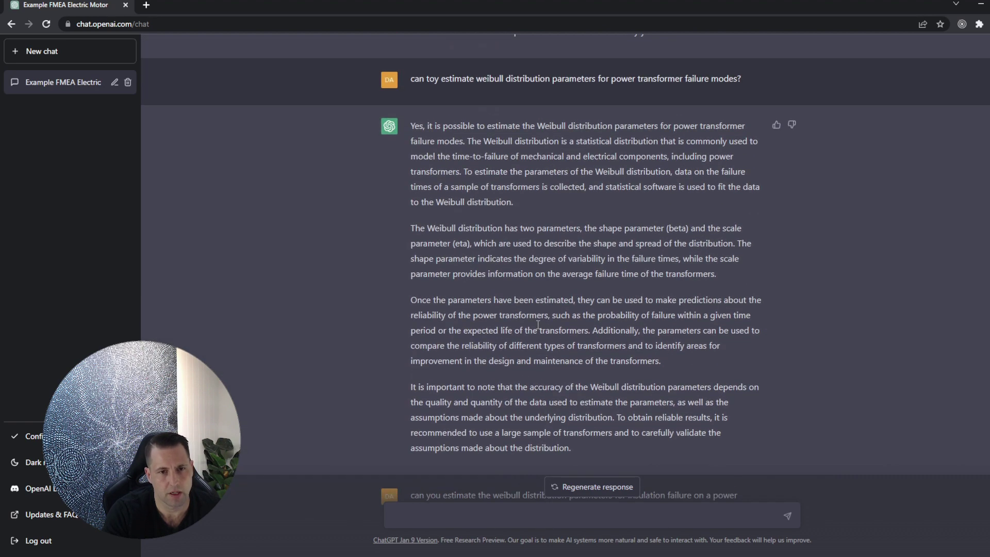
pyautogui.scroll(-4, 507, 326)
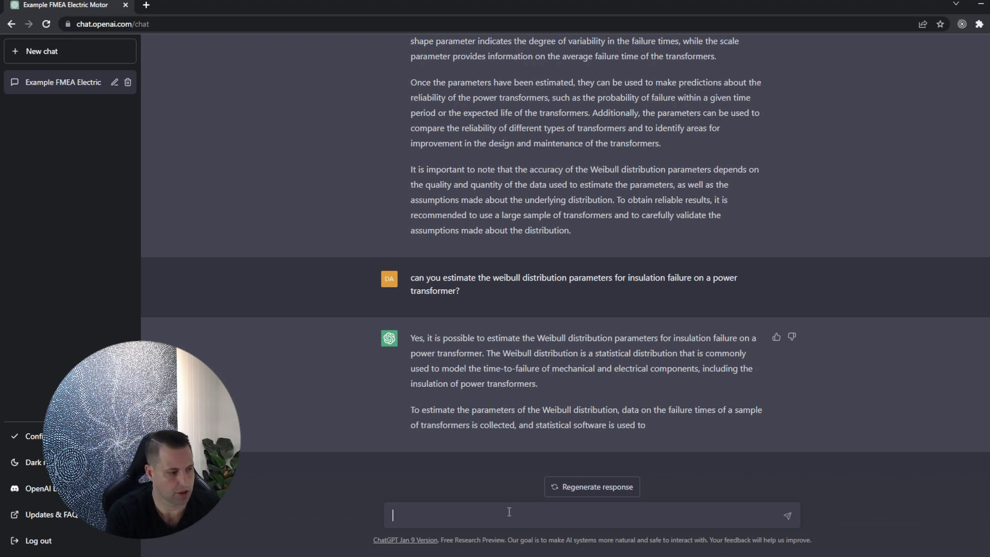
# Ask the question "can toy write an inspection checklist for a power transformer?".
pyautogui.write('can toy')
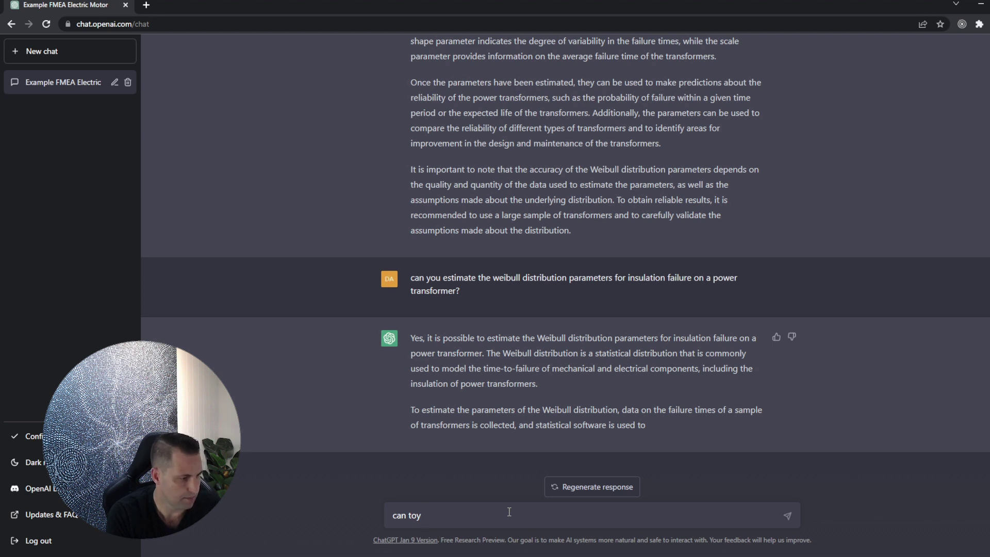
pyautogui.write(' wr')
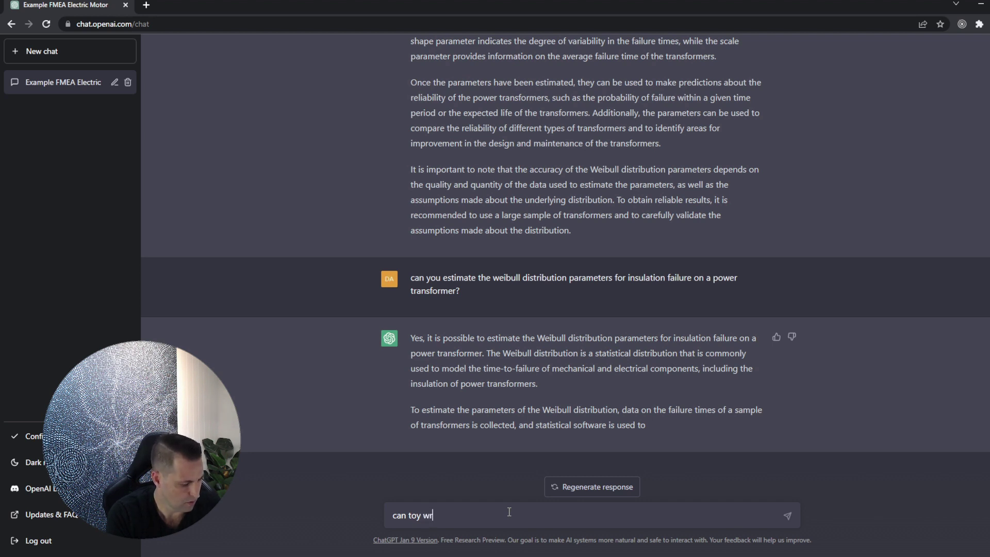
pyautogui.write('ite an inspeciton')
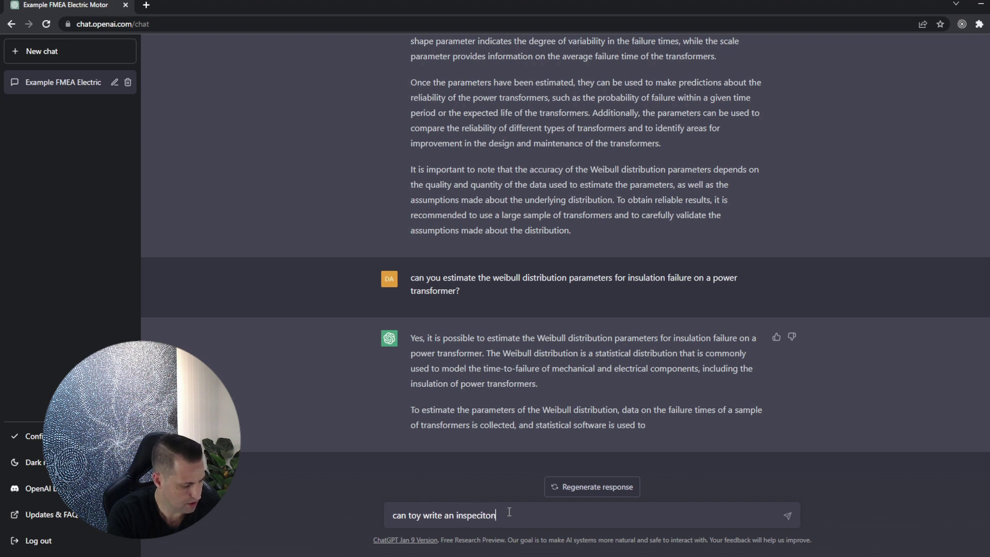
pyautogui.write(' check')
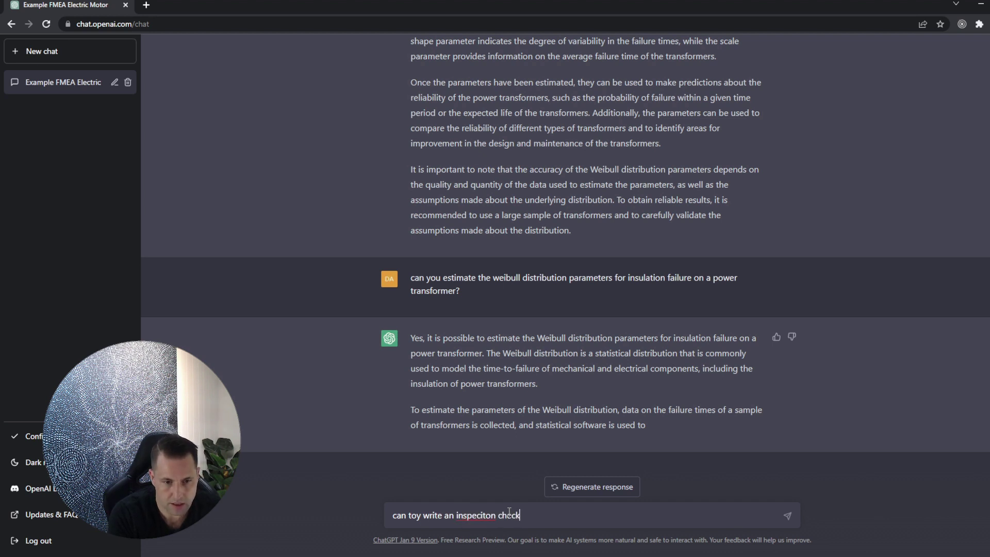
pyautogui.write('liust f')
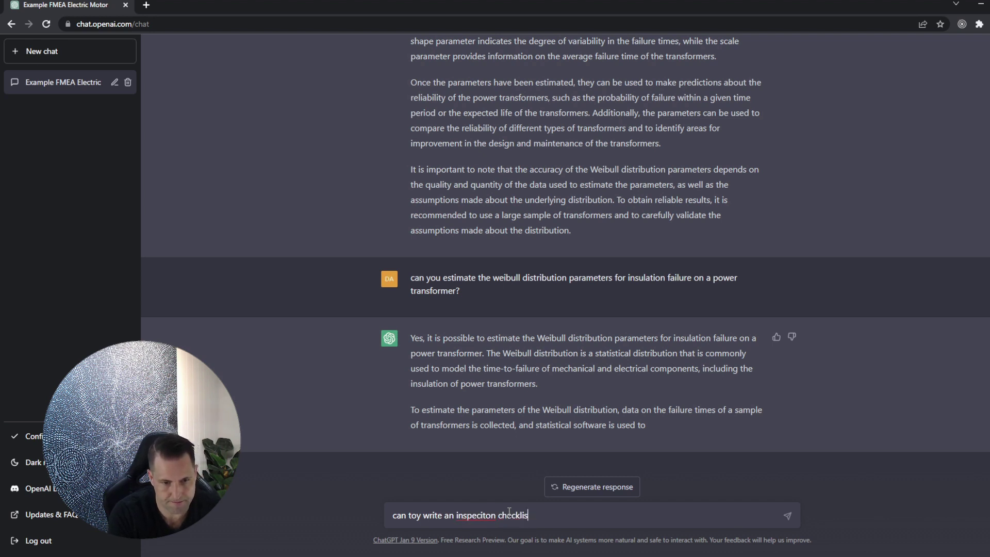
pyautogui.write('t for a power ')
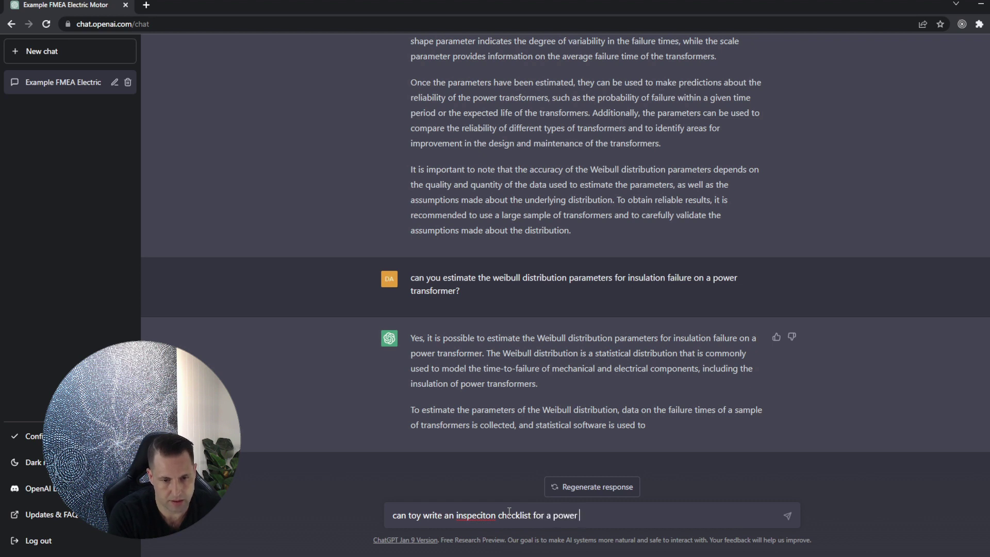
pyautogui.write('transformer?')
pyautogui.doubleClick(474, 515)
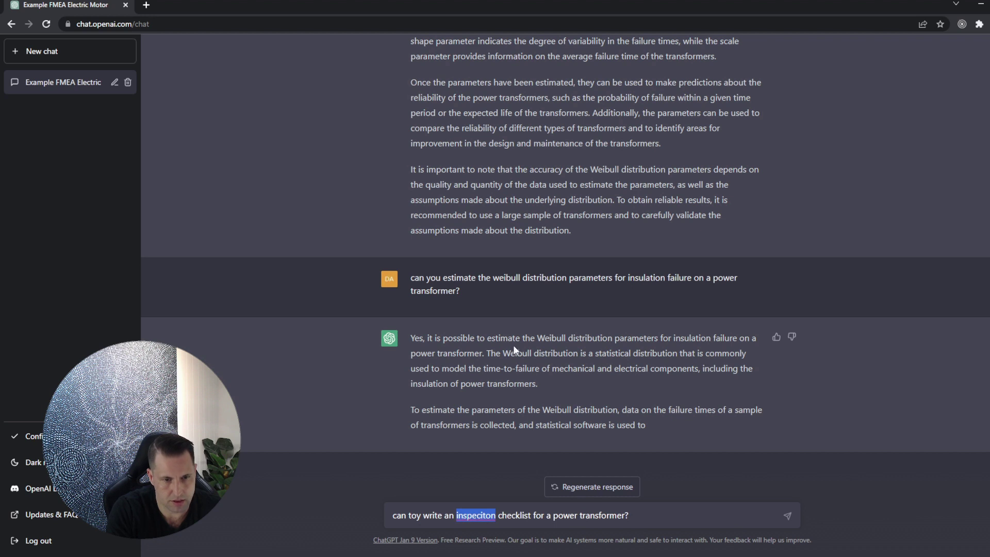
pyautogui.write('inspection')
pyautogui.press('Return')
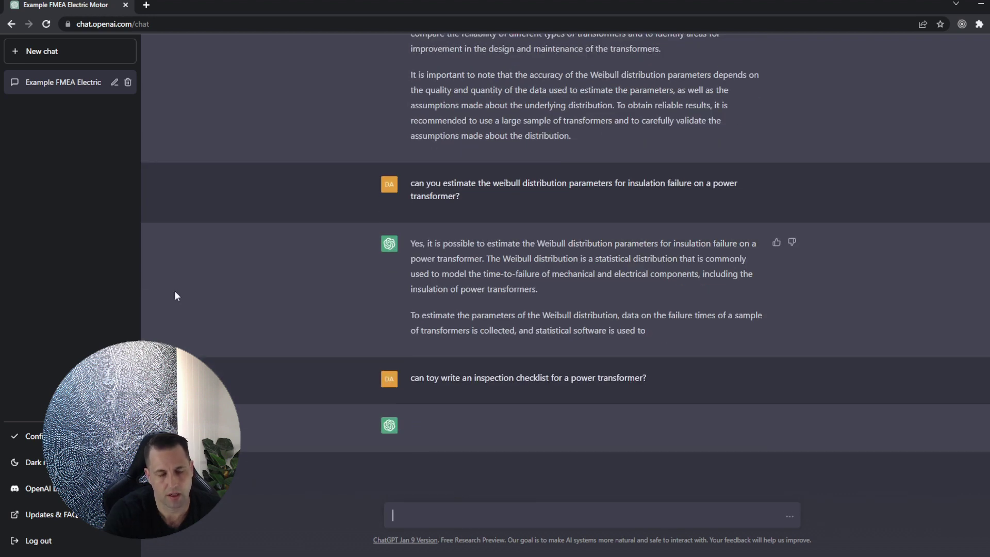
# Review the physical, electrical and maintenance inspection sections of the power transformer checklist.
pyautogui.moveTo(439, 377); pyautogui.dragTo(439, 365)
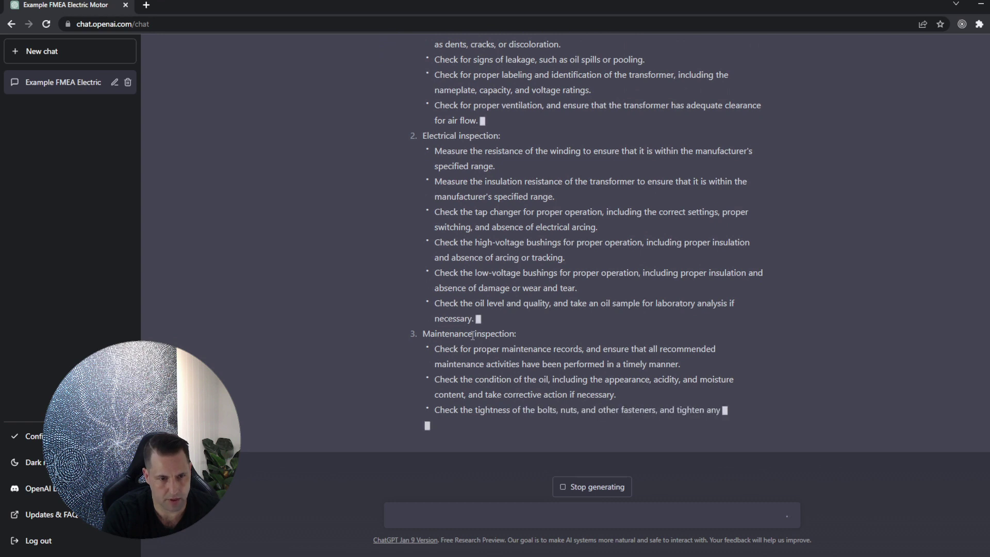
pyautogui.moveTo(473, 333); pyautogui.dragTo(517, 334)
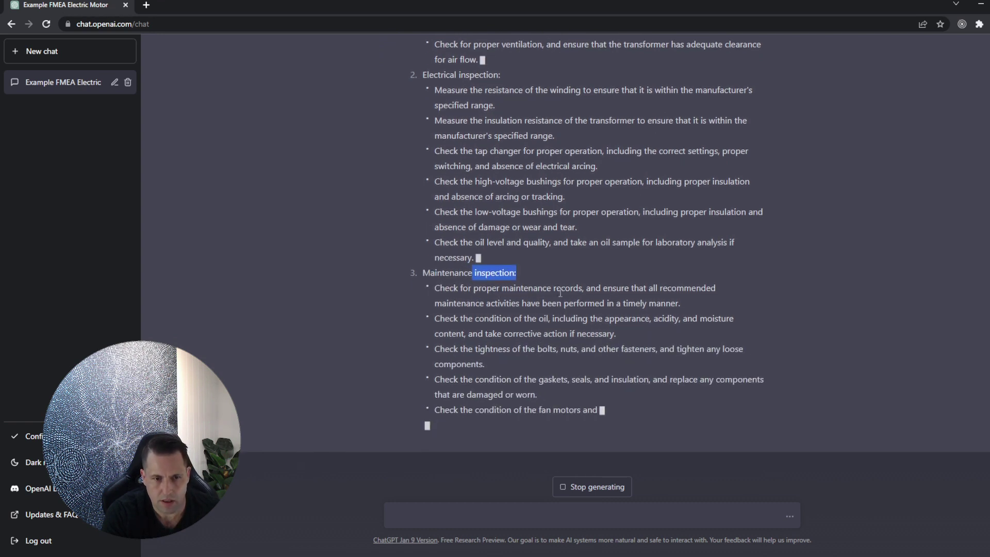
pyautogui.scroll(3, 597, 370)
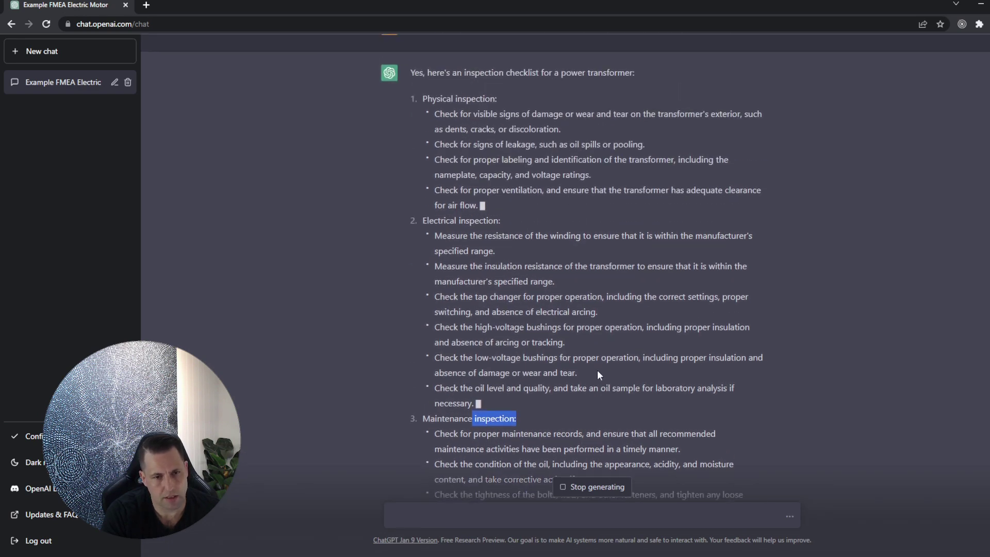
pyautogui.scroll(-3, 618, 367)
pyautogui.scroll(3, 642, 366)
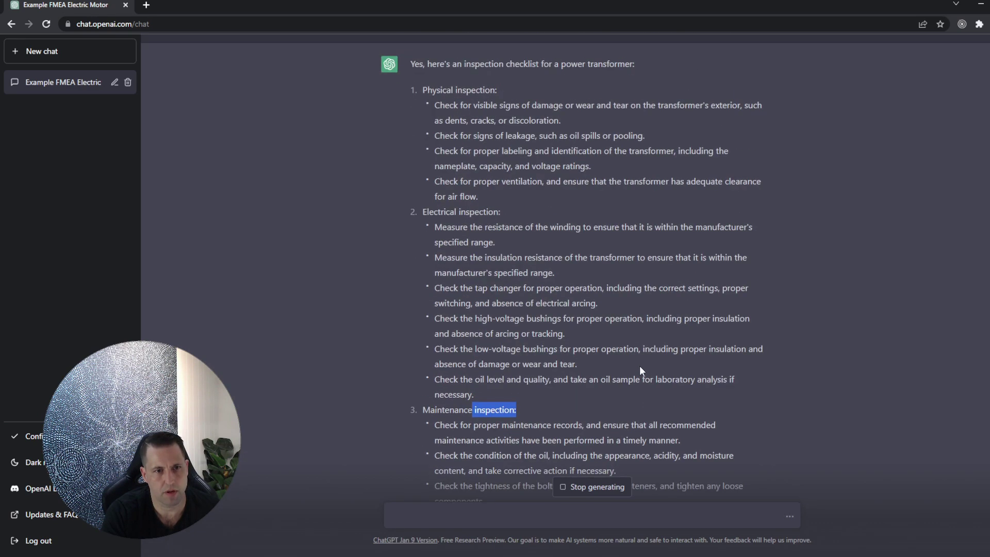
pyautogui.scroll(-3, 618, 362)
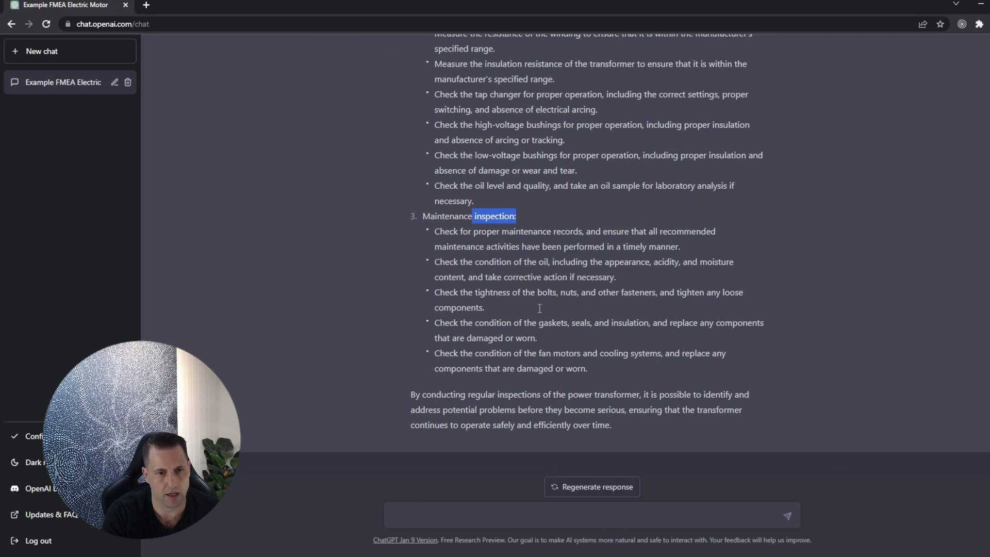
pyautogui.scroll(2, 566, 315)
pyautogui.scroll(-2, 581, 338)
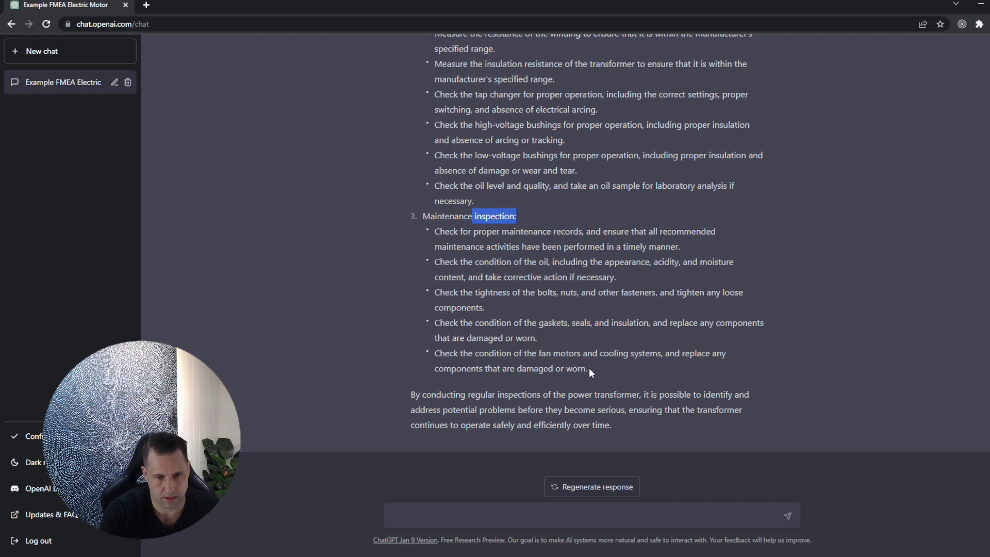
# Highlight and read the checklist's maintenance inspection section and the closing paragraph about conducting regular inspections.
pyautogui.moveTo(588, 367); pyautogui.dragTo(430, 217)
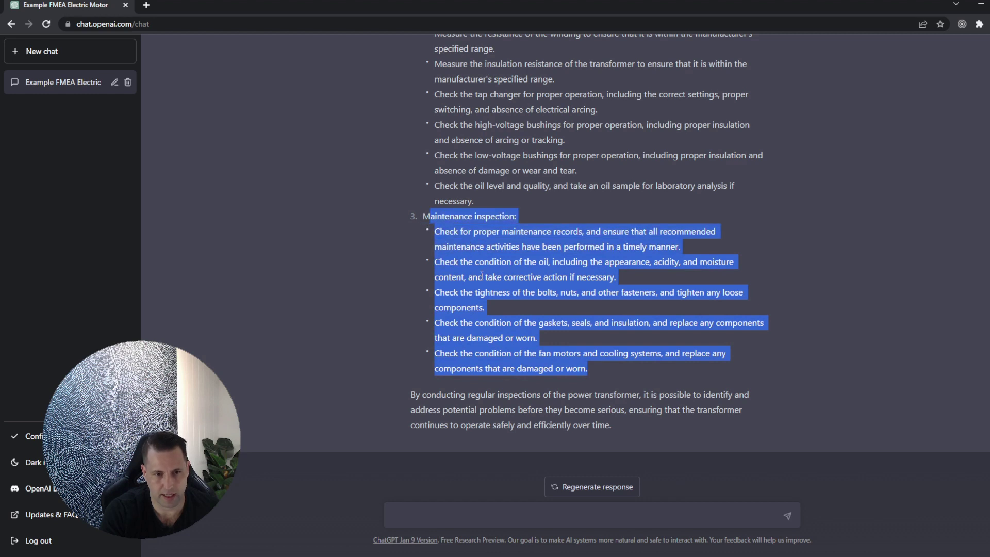
pyautogui.click(593, 365)
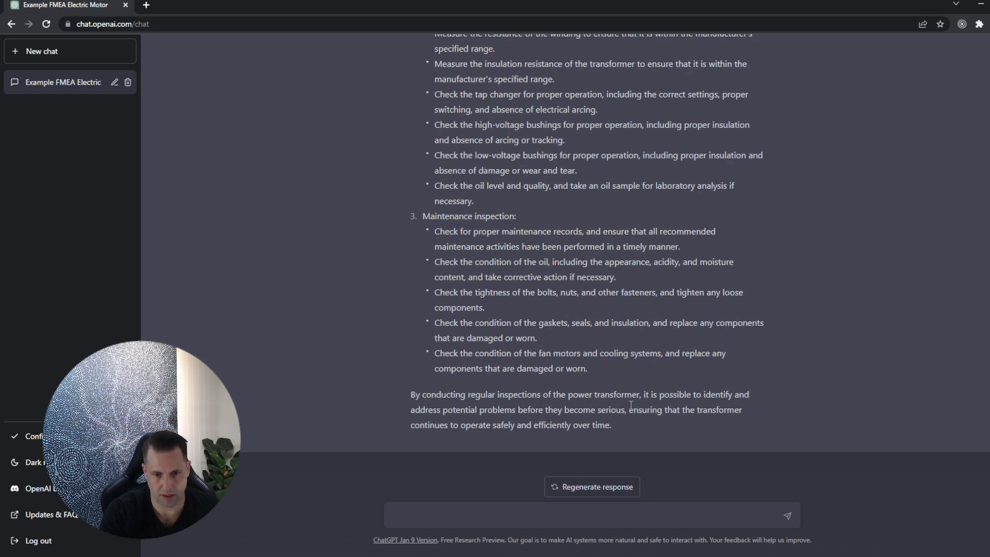
pyautogui.moveTo(442, 394); pyautogui.dragTo(596, 426)
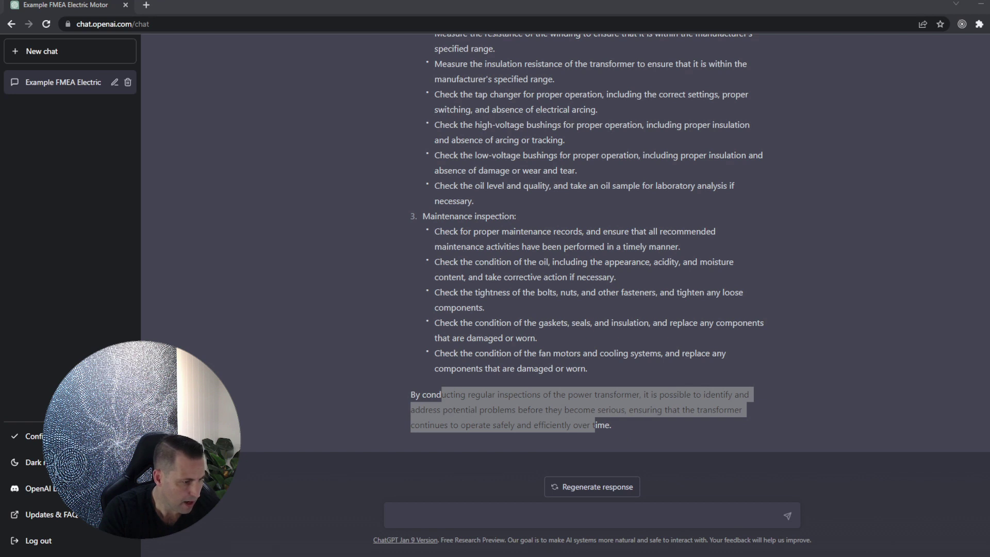
# Ask the question "can you tell me what predictive or condition monitoring techniques we can use on a power transformer?".
pyautogui.click(455, 530)
pyautogui.write('can you')
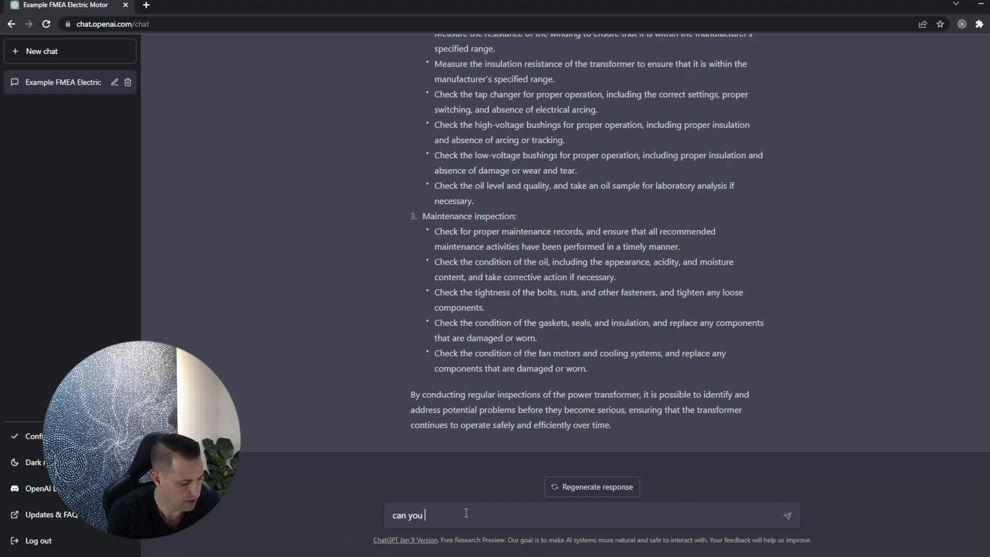
pyautogui.write(' tell me what')
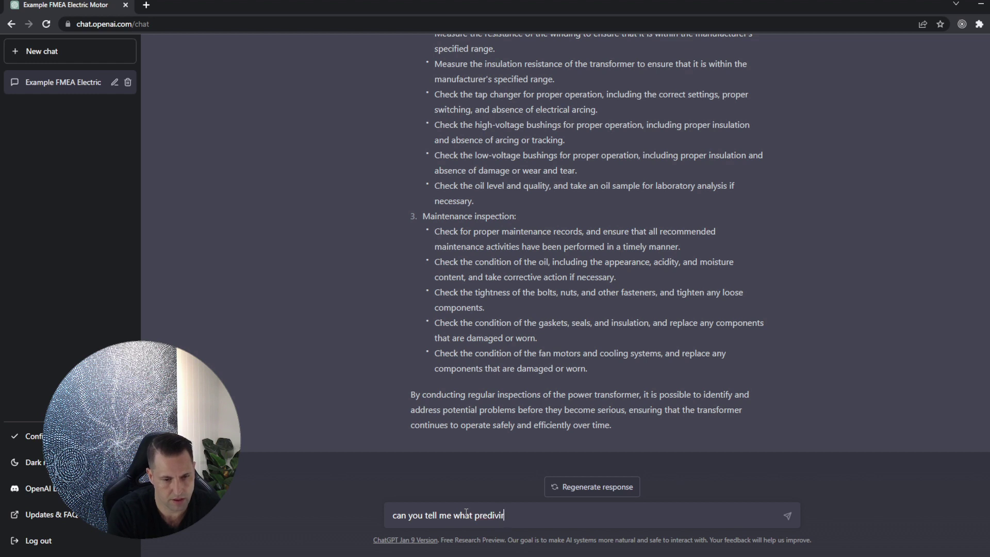
pyautogui.write('predictive or')
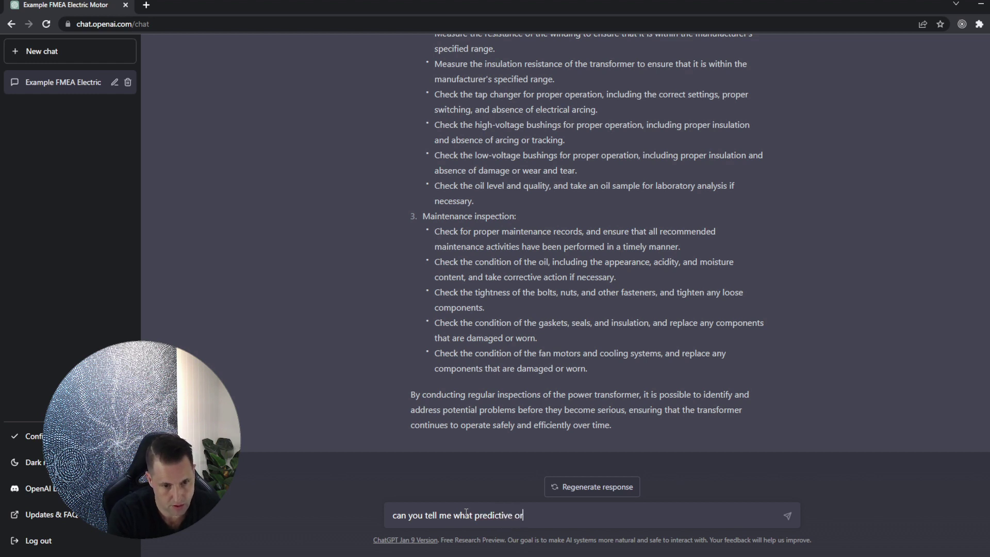
pyautogui.write(' condition monti')
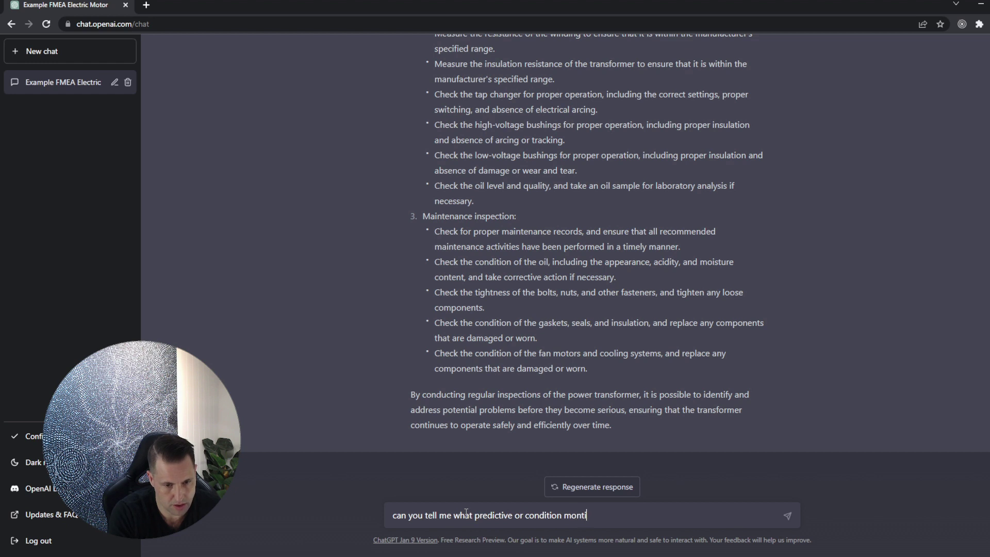
pyautogui.press('BackSpace')
pyautogui.press('BackSpace')
pyautogui.write('ito')
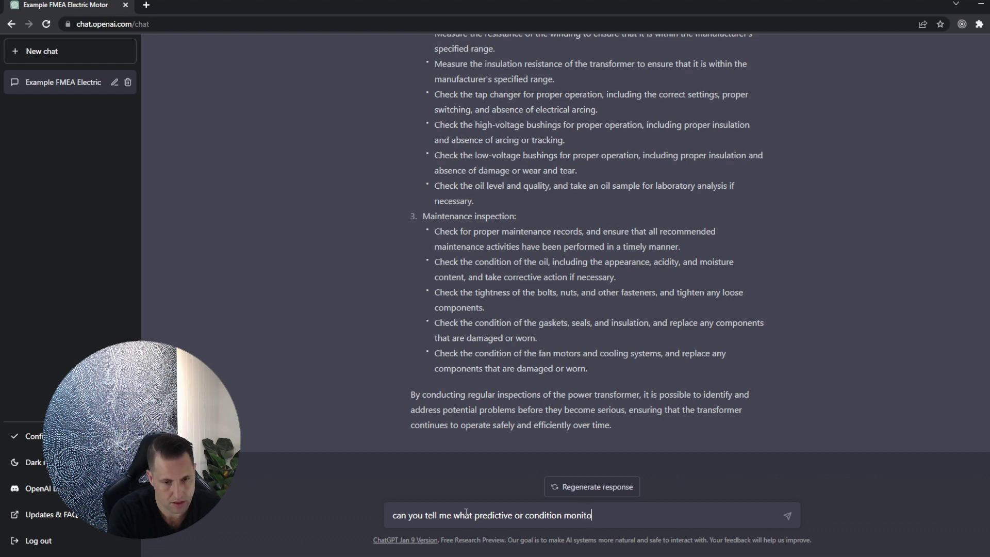
pyautogui.write('ring techniques')
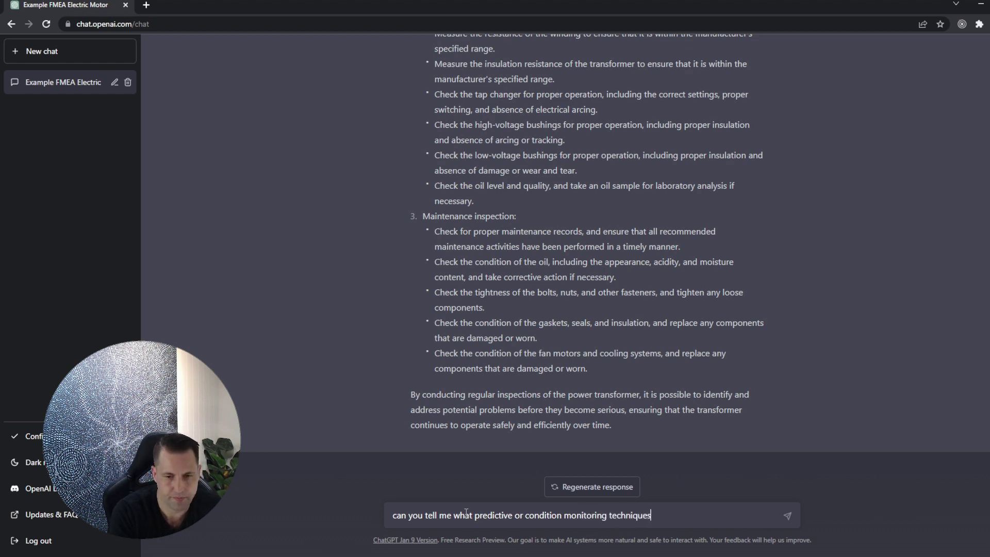
pyautogui.write(' we can ui')
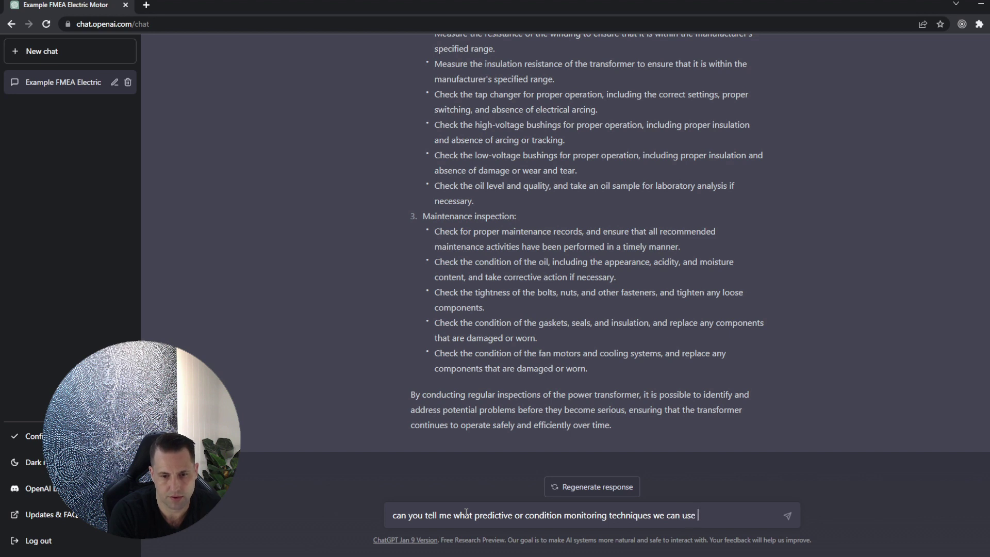
pyautogui.write('e on a power transformer?')
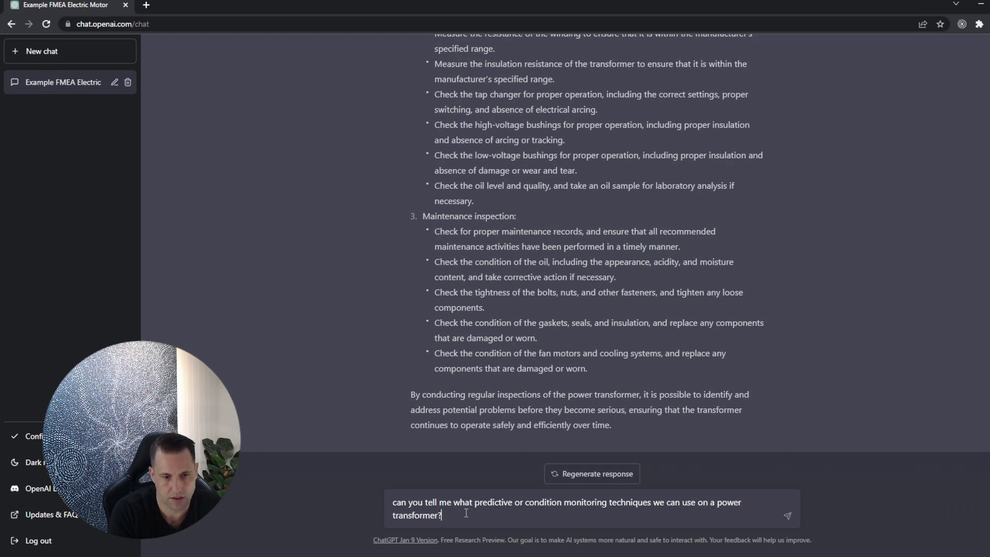
pyautogui.press('Return')
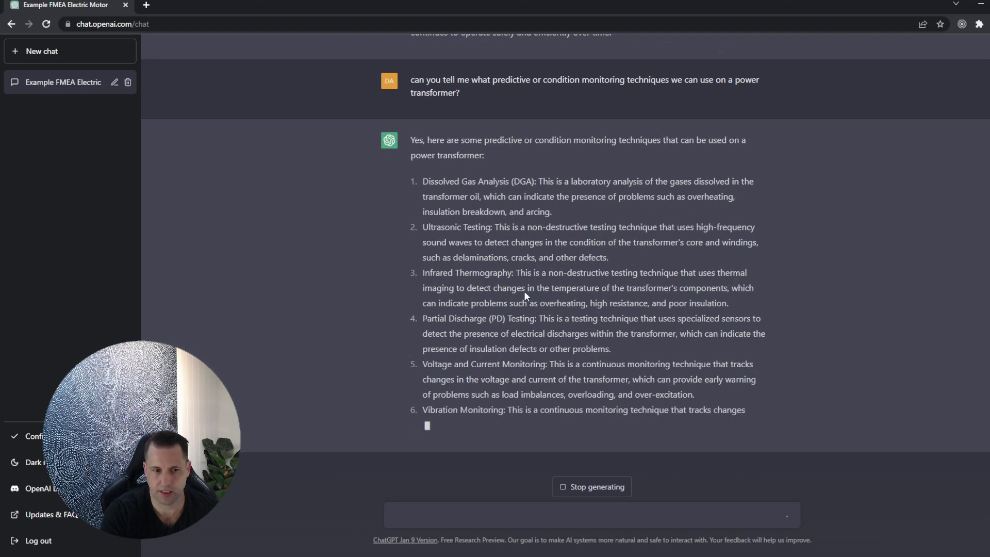
# Review the condition monitoring answer, highlighting the Vibration Monitoring item and the closing paragraph on detecting transformer problems early.
pyautogui.moveTo(483, 395); pyautogui.dragTo(510, 390)
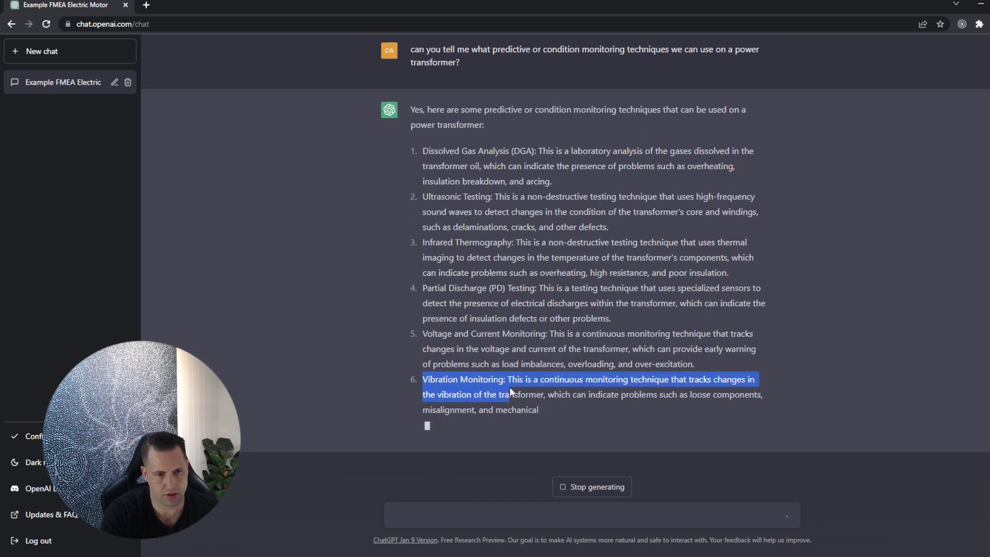
pyautogui.click(511, 388)
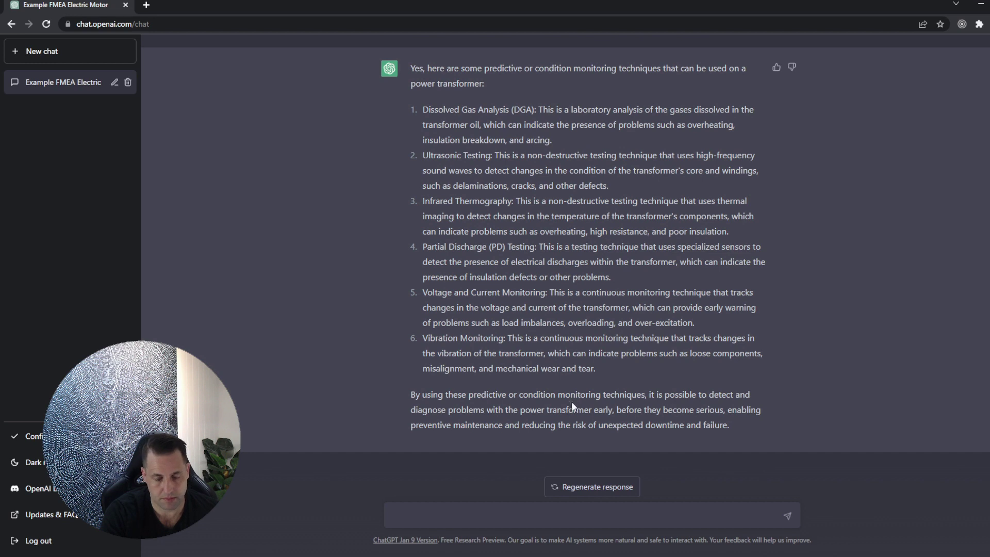
pyautogui.moveTo(467, 394); pyautogui.dragTo(656, 425)
pyautogui.click(654, 383)
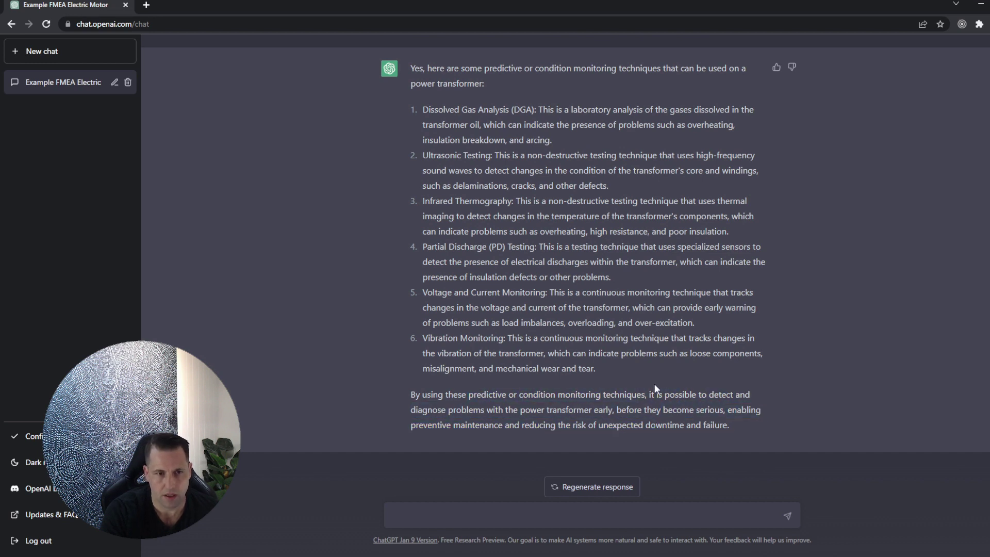
pyautogui.scroll(3, 508, 316)
pyautogui.scroll(-2, 508, 317)
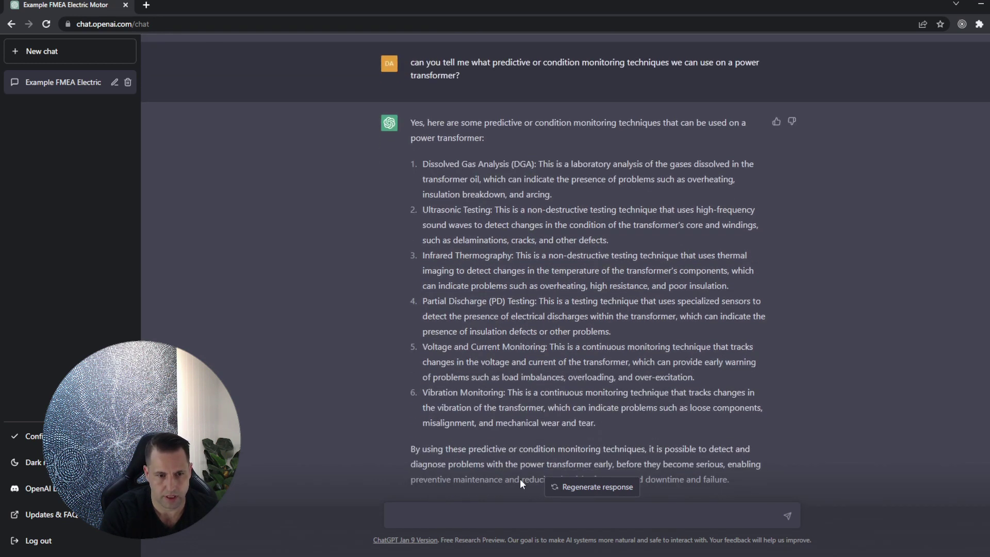
pyautogui.scroll(-1, 516, 437)
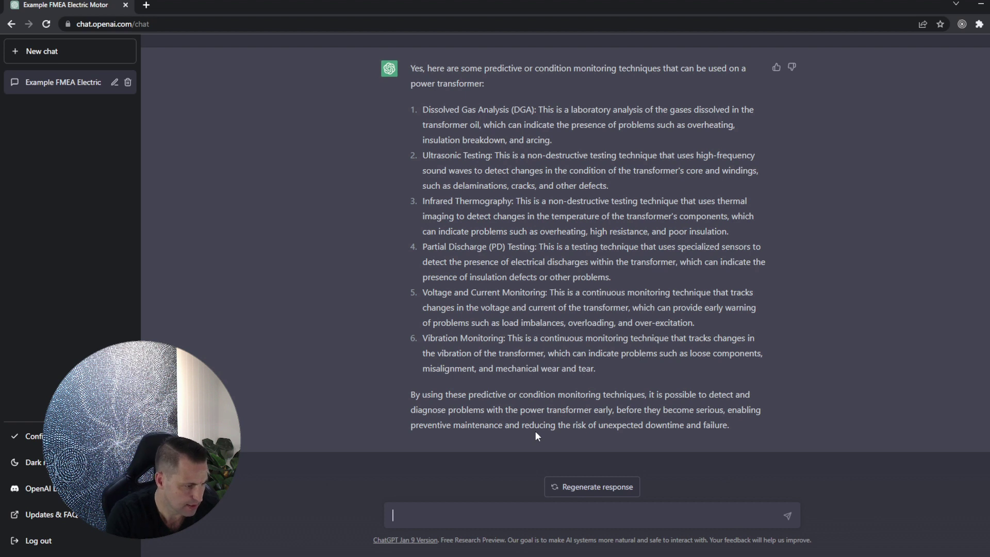
# Ask the question "what are the types of bushings that can be used on a power transformer?".
pyautogui.write('what ')
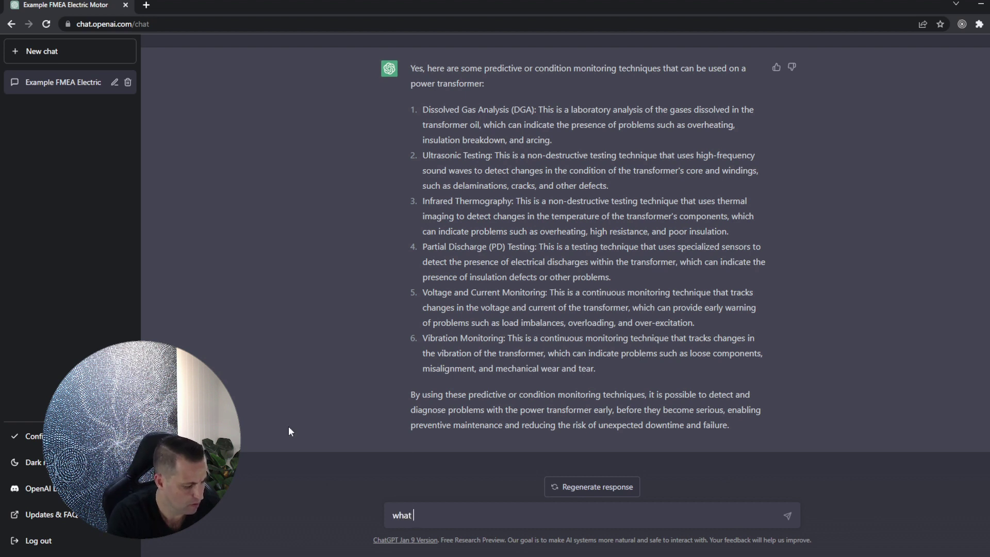
pyautogui.write('are the types of b')
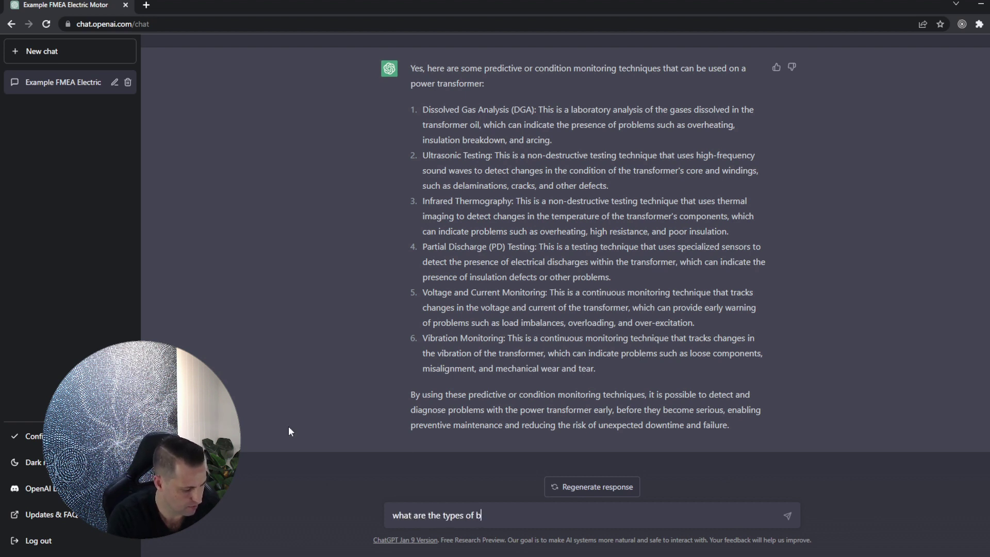
pyautogui.write('ushings that can')
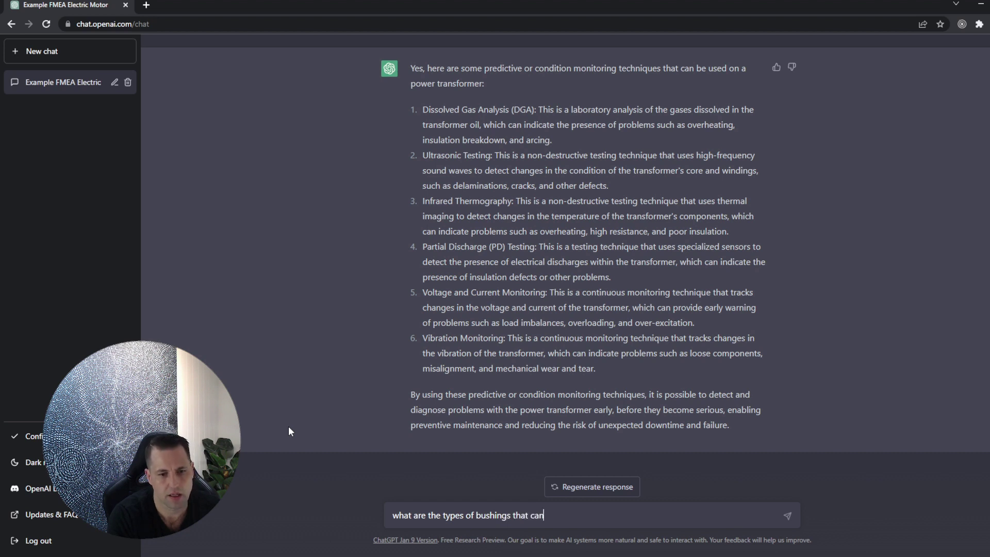
pyautogui.write(' be used on ')
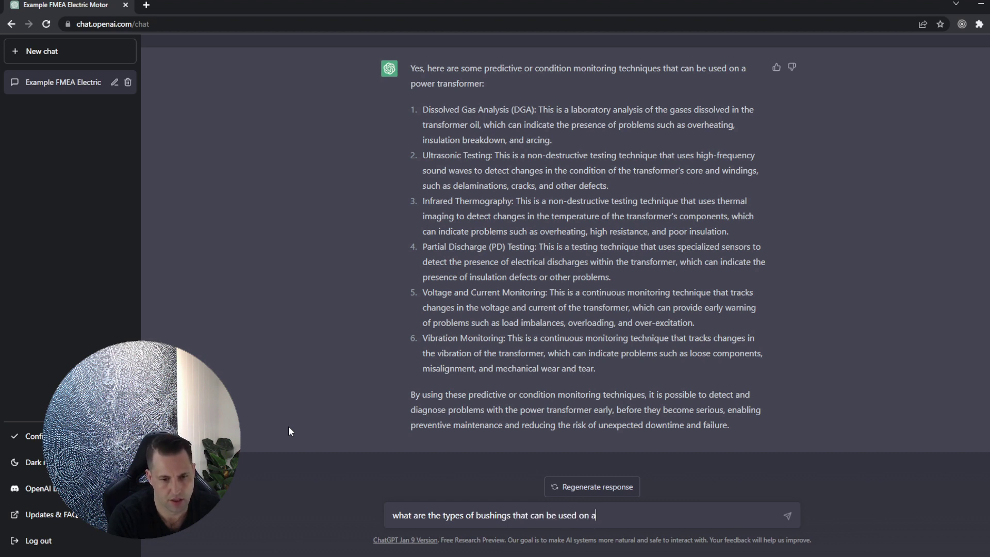
pyautogui.write('a power transf')
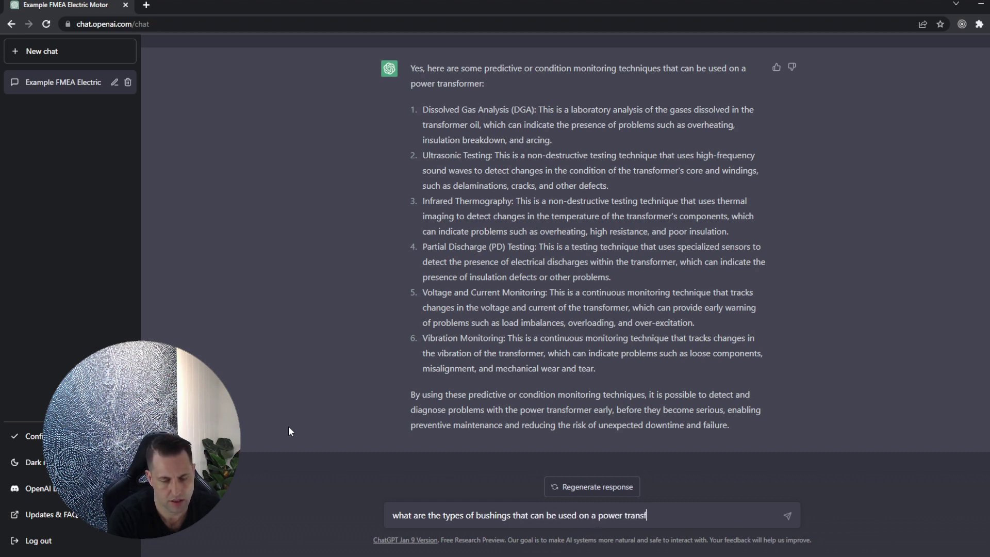
pyautogui.write('ormer?')
pyautogui.press('Return')
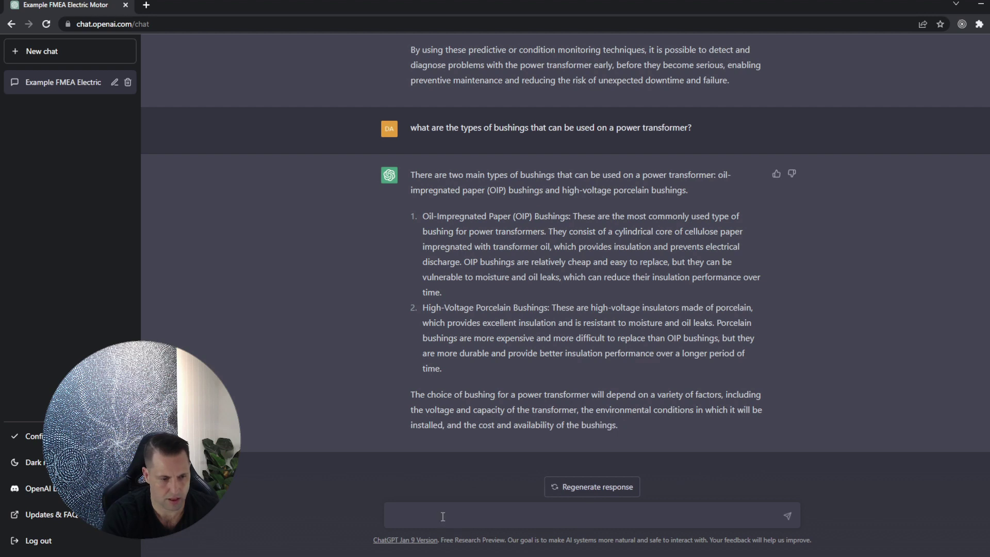
# Ask the follow-up "are there any other types" and highlight the Epoxy Resin Bushings entry in the answer to read it.
pyautogui.write('are there')
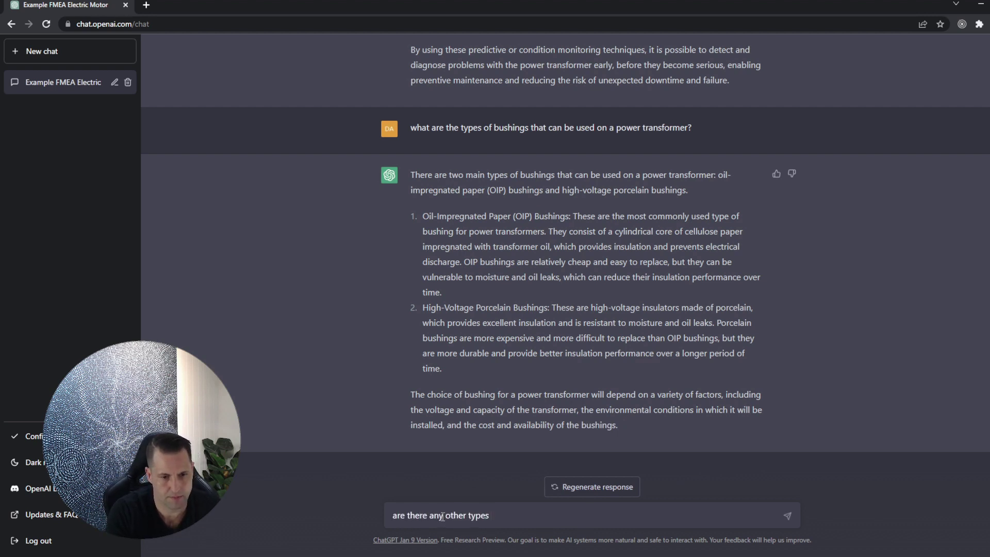
pyautogui.write(' any other types')
pyautogui.press('Return')
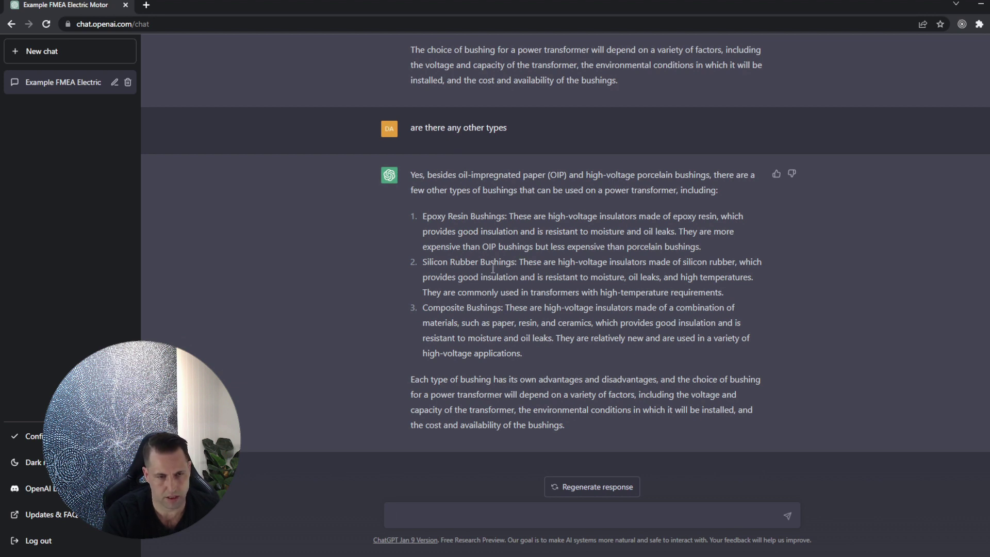
pyautogui.moveTo(441, 216); pyautogui.dragTo(616, 246)
pyautogui.click(613, 283)
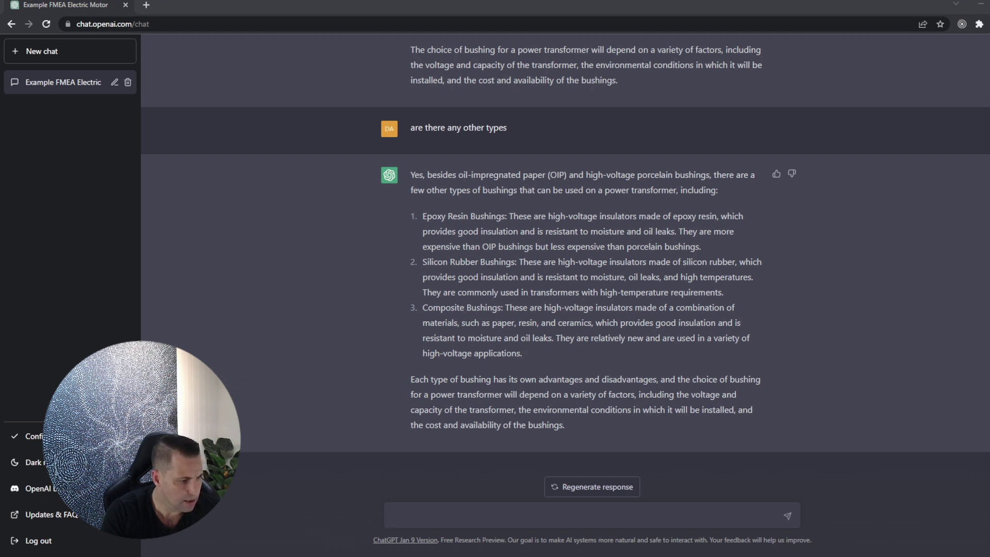
# Ask the question "how would you optimise a maintenance strategy for a pump?".
pyautogui.click(477, 521)
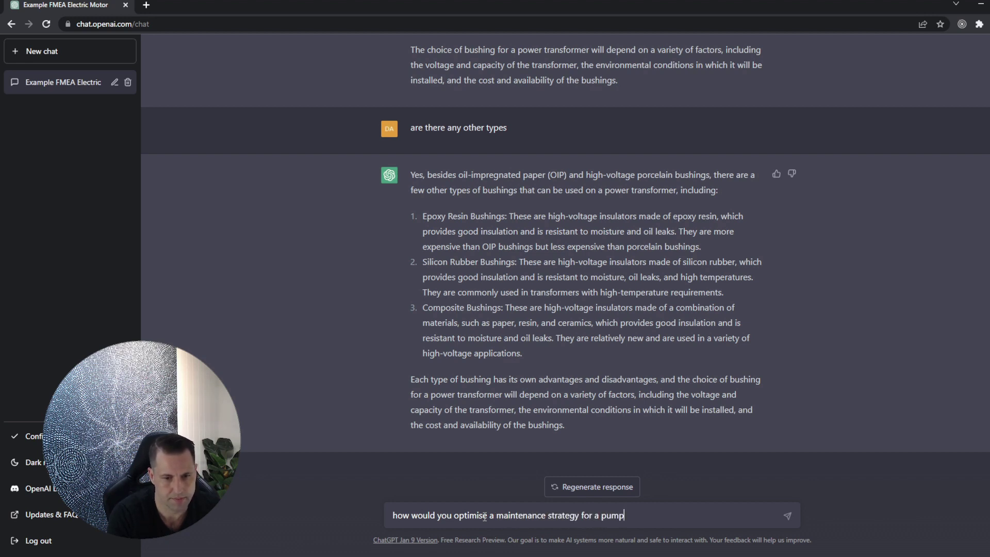
pyautogui.write('?')
pyautogui.press('Return')
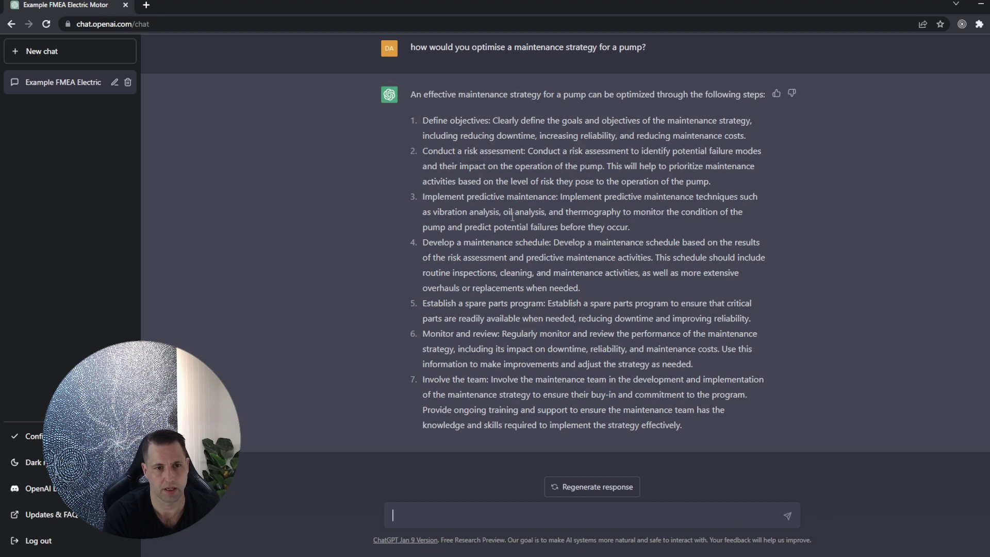
# Review the pump maintenance strategy answer, highlighting the predictive maintenance and spare parts program items and the whole list of steps.
pyautogui.moveTo(432, 198)
pyautogui.mouseDown()
pyautogui.moveTo(542, 199)
pyautogui.moveTo(531, 228)
pyautogui.moveTo(633, 230)
pyautogui.moveTo(418, 200)
pyautogui.mouseUp()
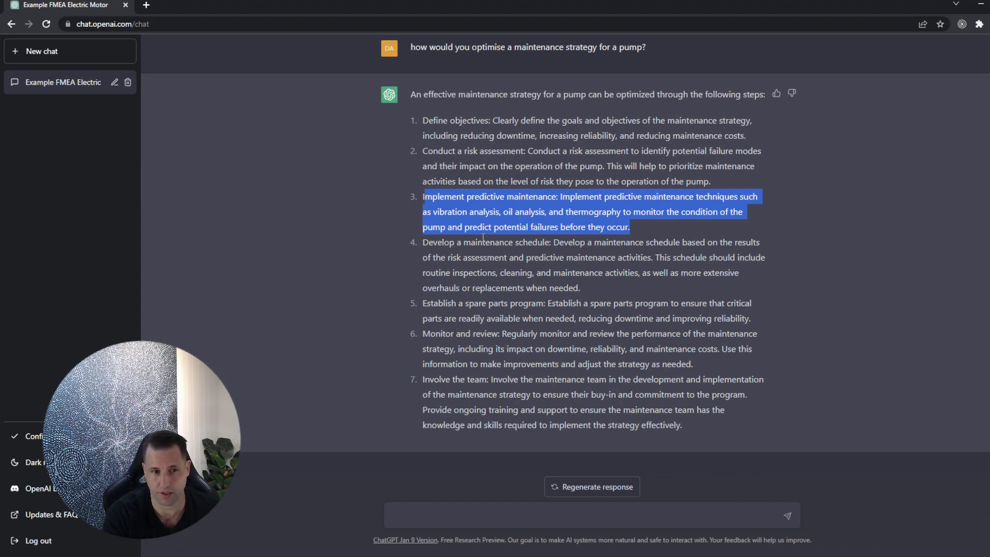
pyautogui.moveTo(437, 198); pyautogui.dragTo(545, 195)
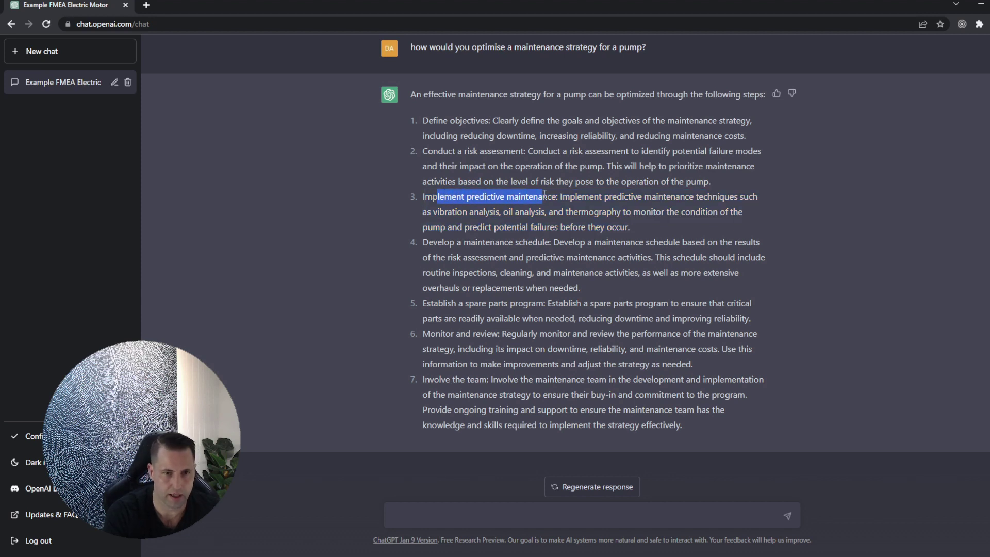
pyautogui.click(441, 199)
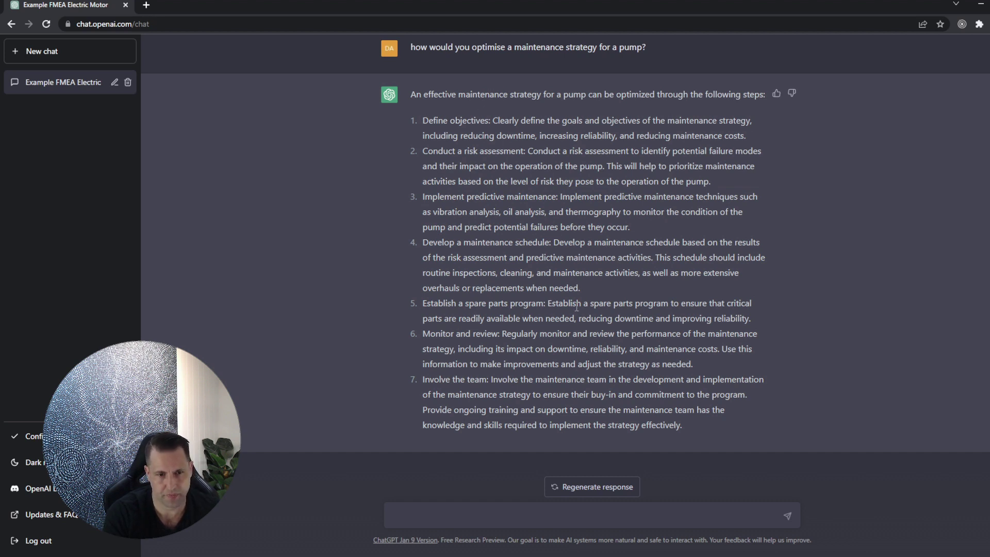
pyautogui.moveTo(427, 304); pyautogui.dragTo(539, 338)
pyautogui.moveTo(480, 382); pyautogui.dragTo(547, 272)
pyautogui.click(473, 132)
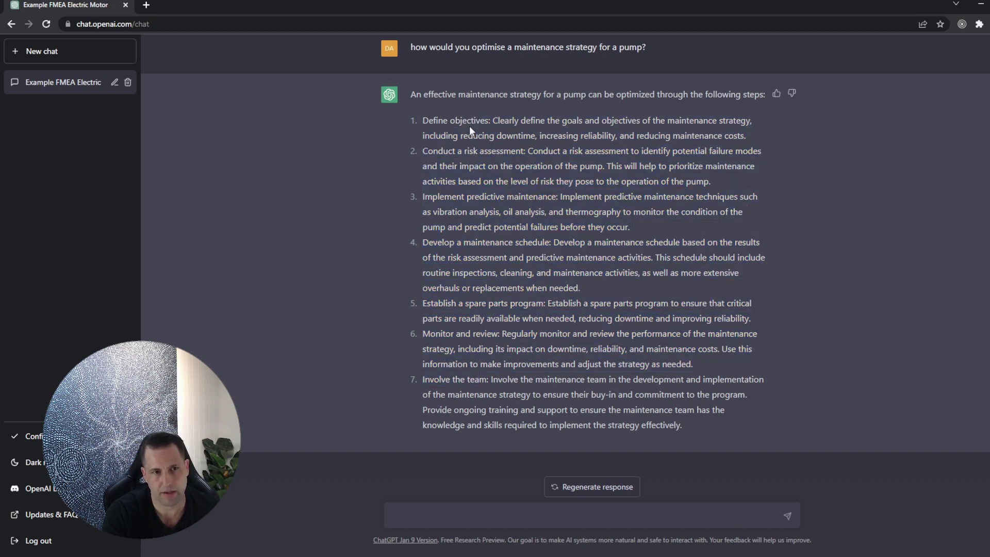
pyautogui.moveTo(449, 121)
pyautogui.mouseDown()
pyautogui.moveTo(461, 304)
pyautogui.moveTo(670, 425)
pyautogui.moveTo(586, 227)
pyautogui.moveTo(450, 130)
pyautogui.moveTo(455, 122)
pyautogui.mouseUp()
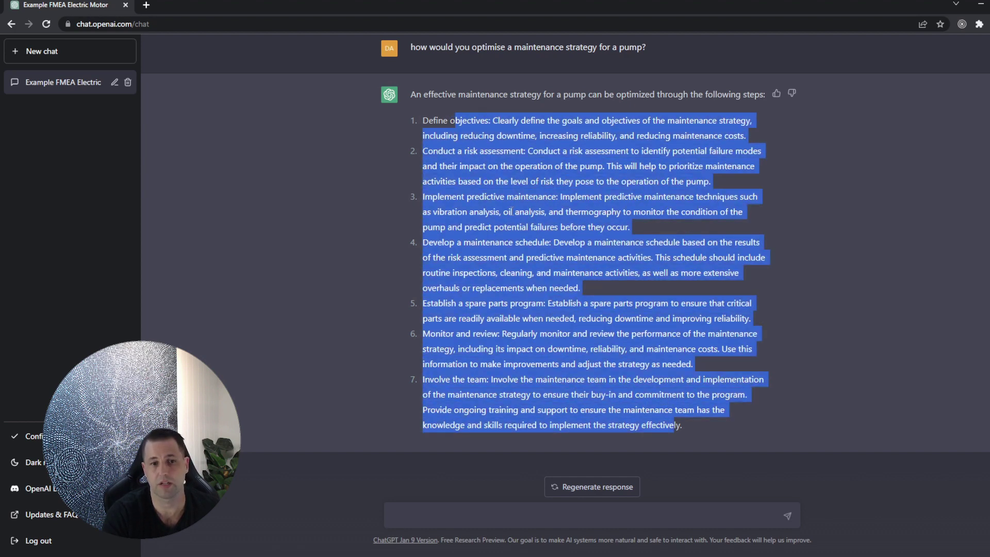
pyautogui.click(555, 211)
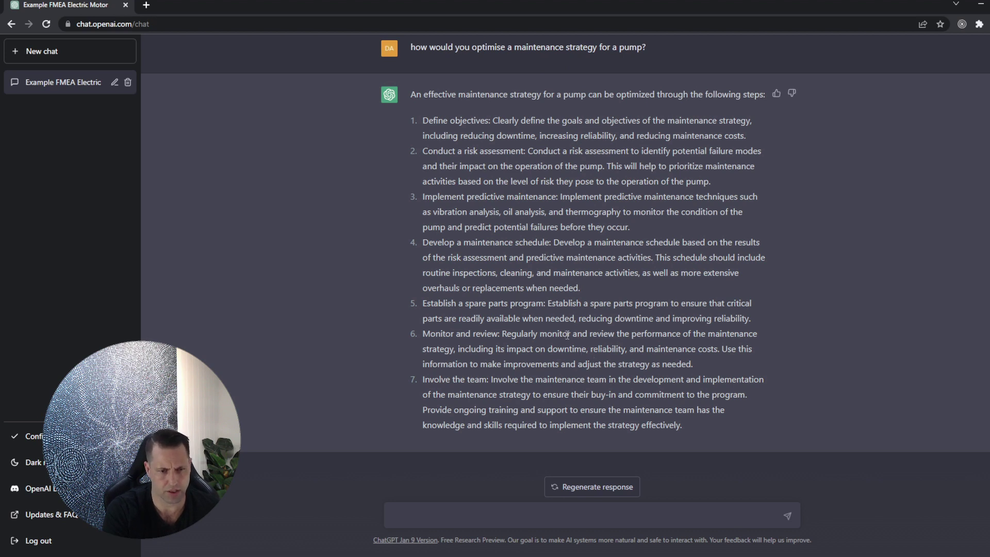
# Submit the request "give me a typical maintenance strategy for an electric motor" and review the answer.
pyautogui.click(508, 518)
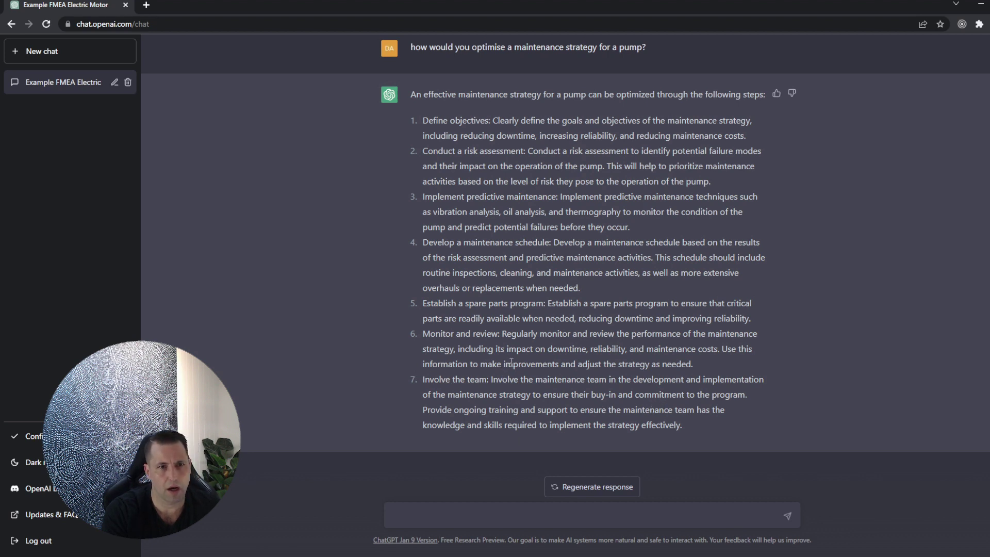
pyautogui.write('give me a')
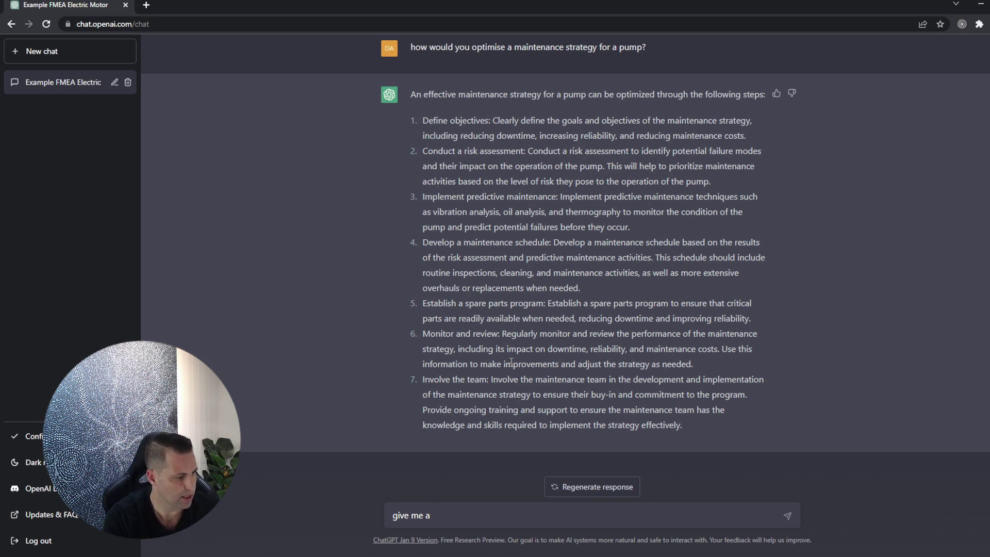
pyautogui.write('typical mai')
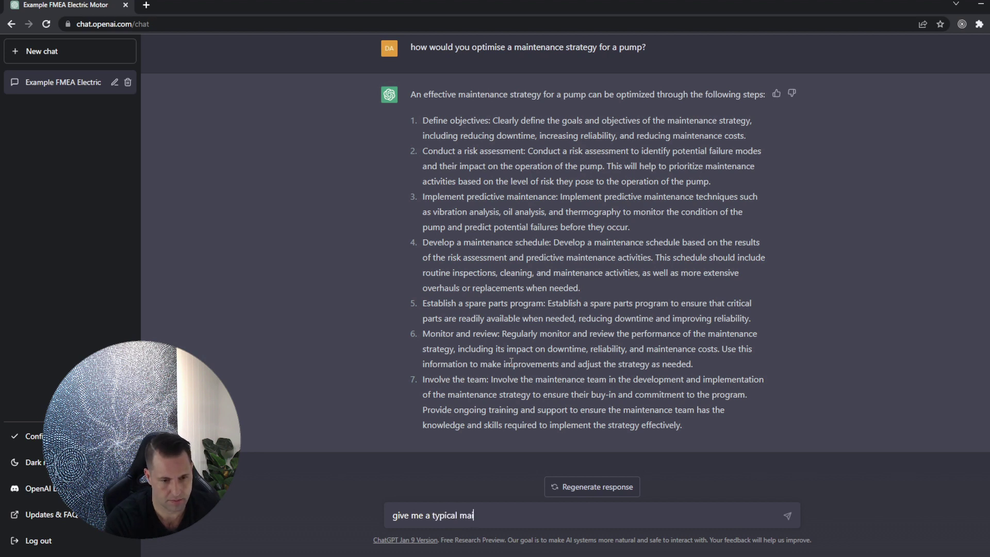
pyautogui.write('ntenance strategy for an electric motor')
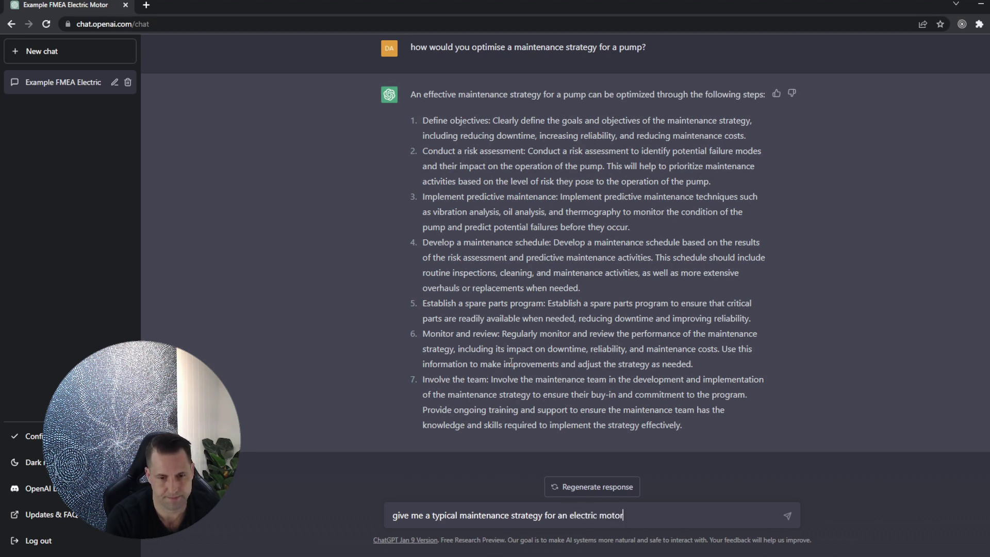
pyautogui.press('Return')
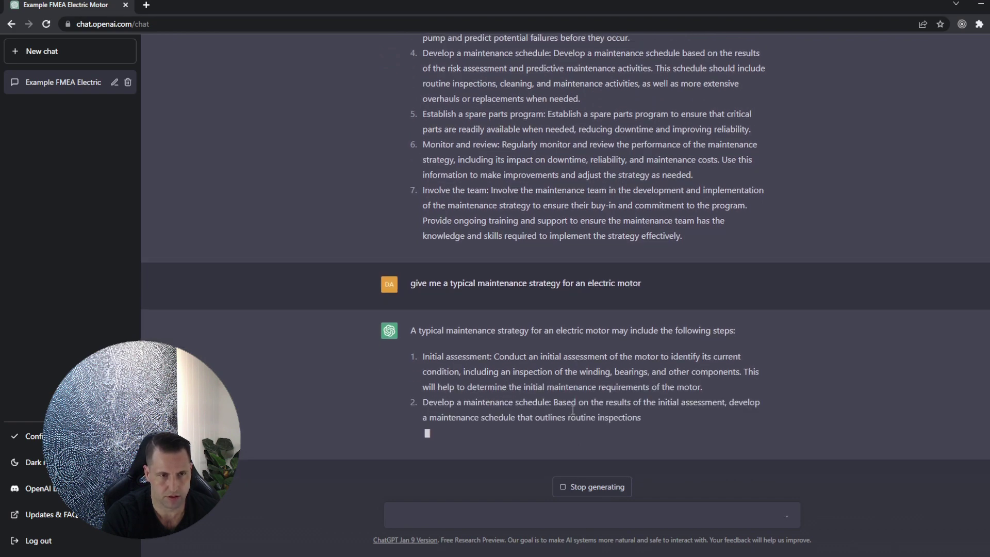
pyautogui.scroll(5, 573, 410)
pyautogui.scroll(-6, 575, 413)
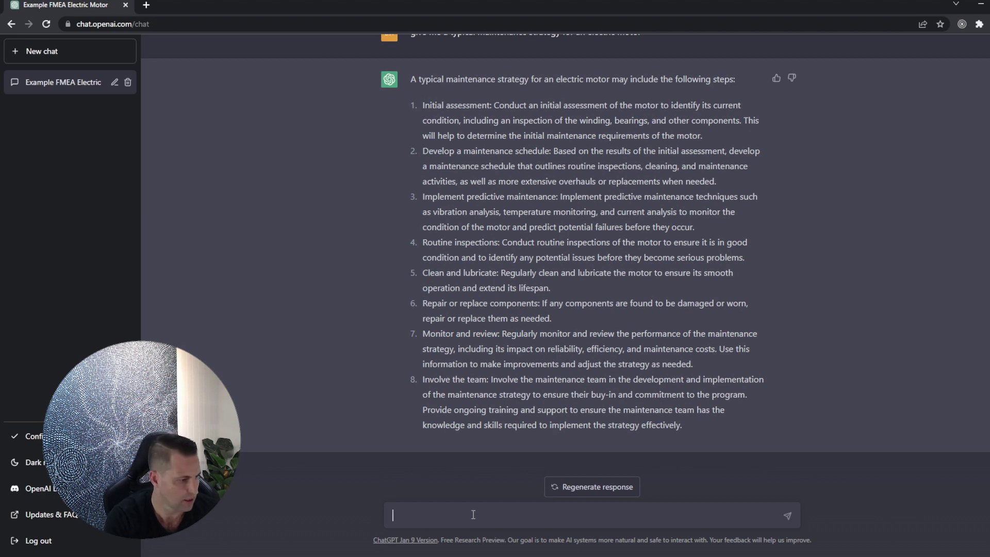
# Ask the follow-up "how often should these checks be done?".
pyautogui.write('how ')
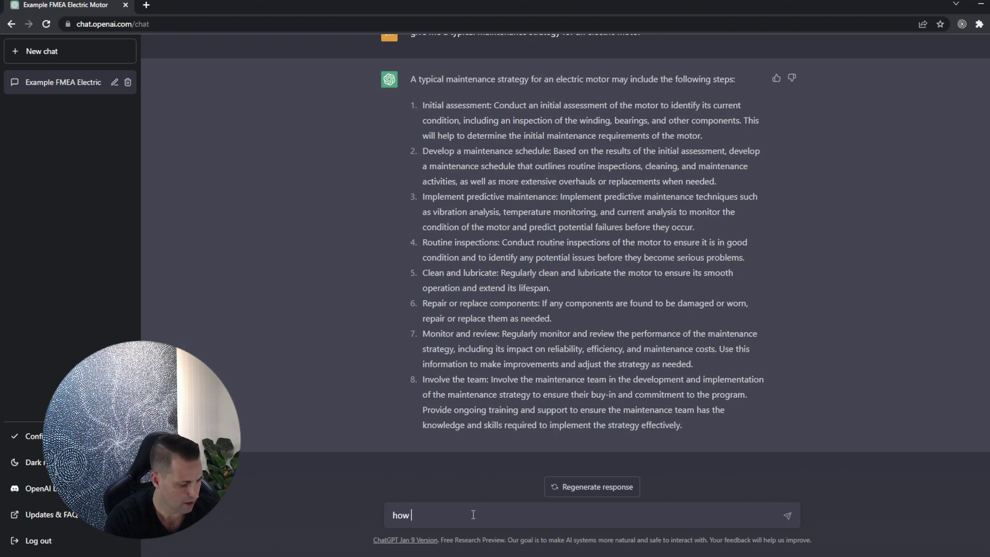
pyautogui.write('often should')
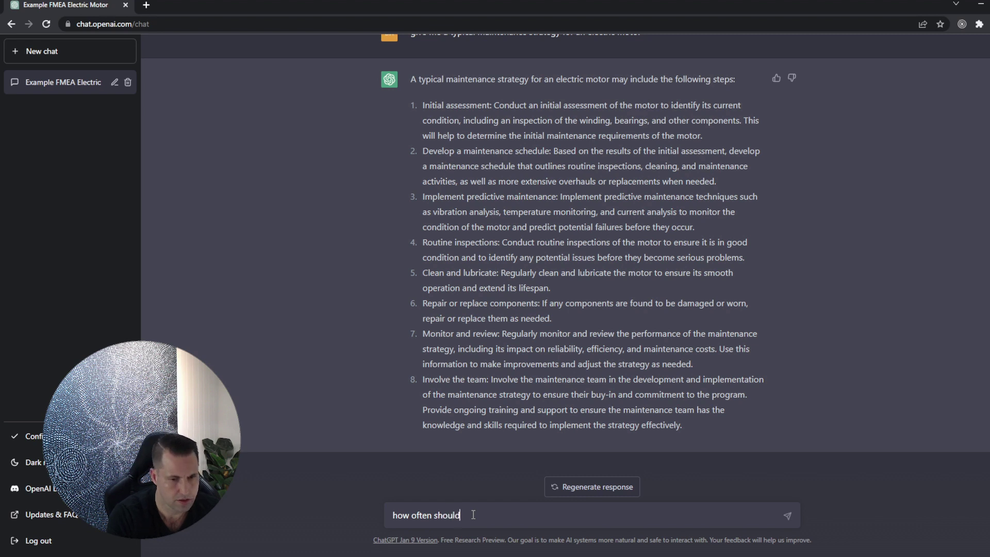
pyautogui.write(' these checks be done?')
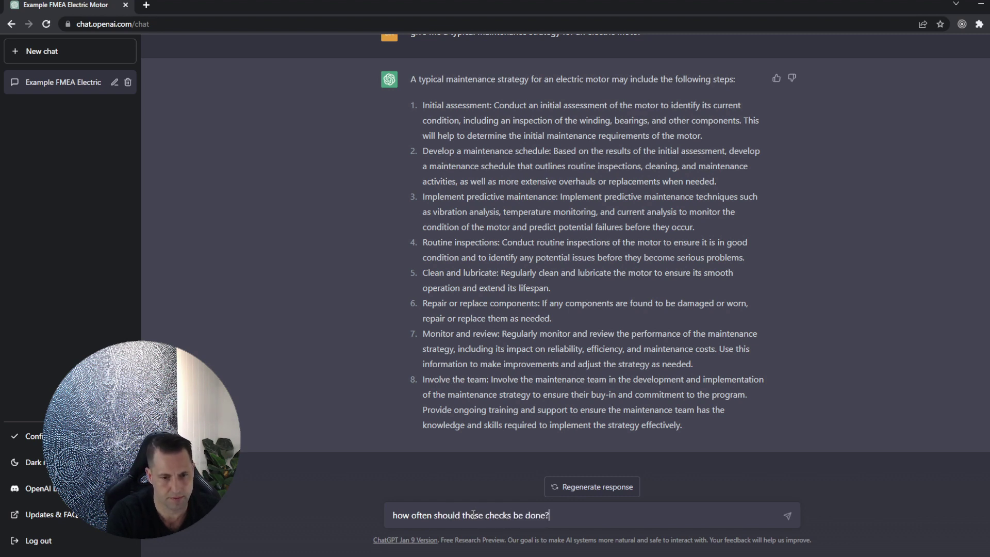
pyautogui.press('Return')
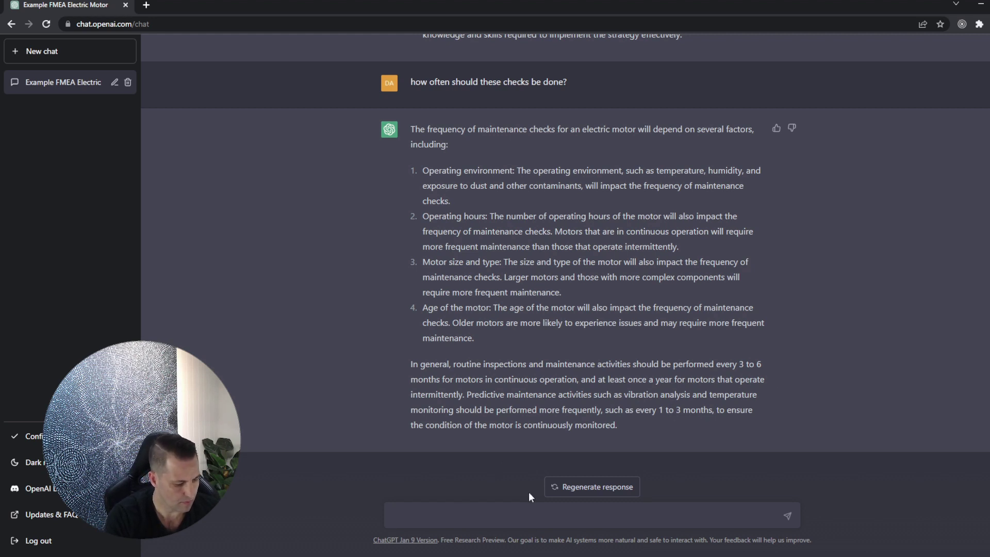
# Submit the request "can you give me an example table consisting of task and recommended frequency".
pyautogui.write('can you ')
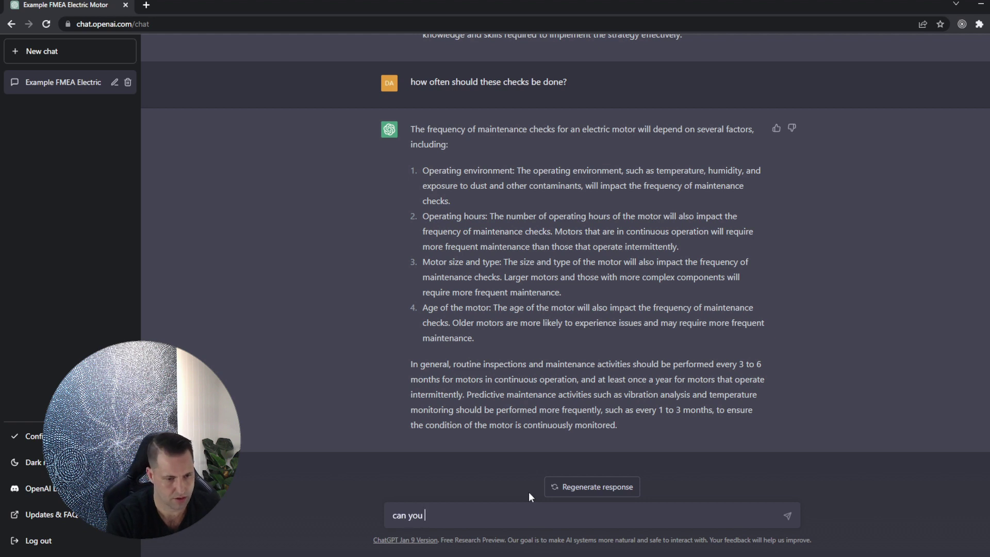
pyautogui.write('give me an example table')
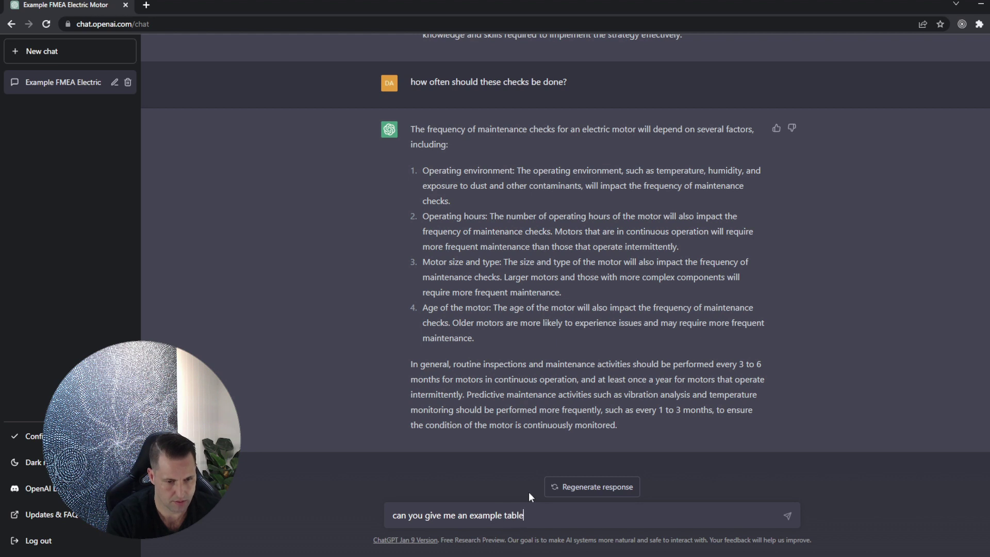
pyautogui.write(' consist')
pyautogui.press('BackSpace')
pyautogui.write('sting of ')
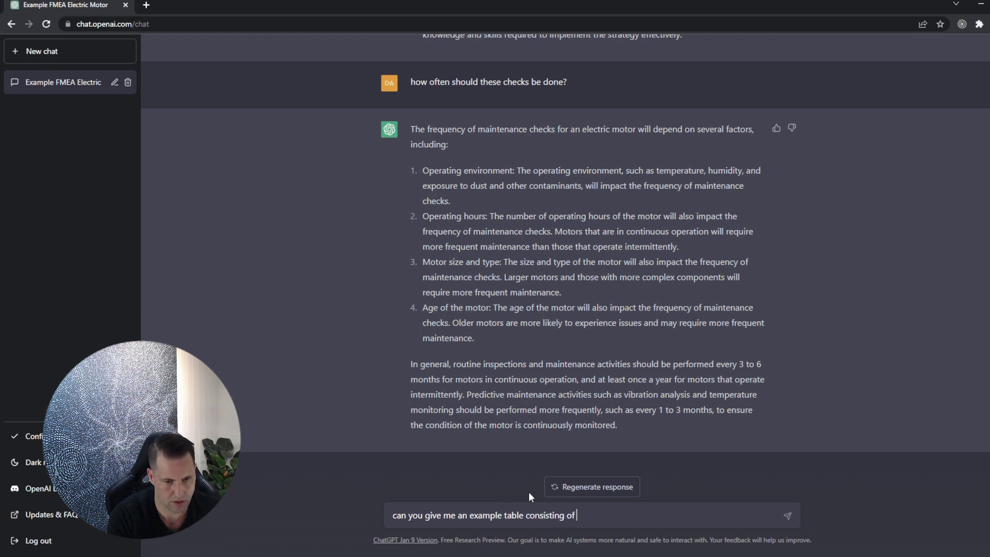
pyautogui.write('task and recommended f')
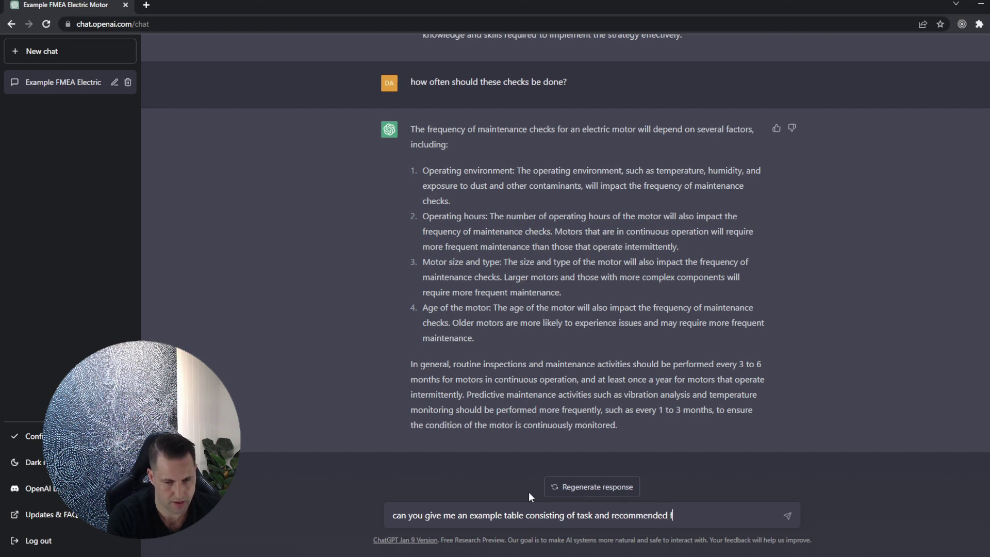
pyautogui.write('requency')
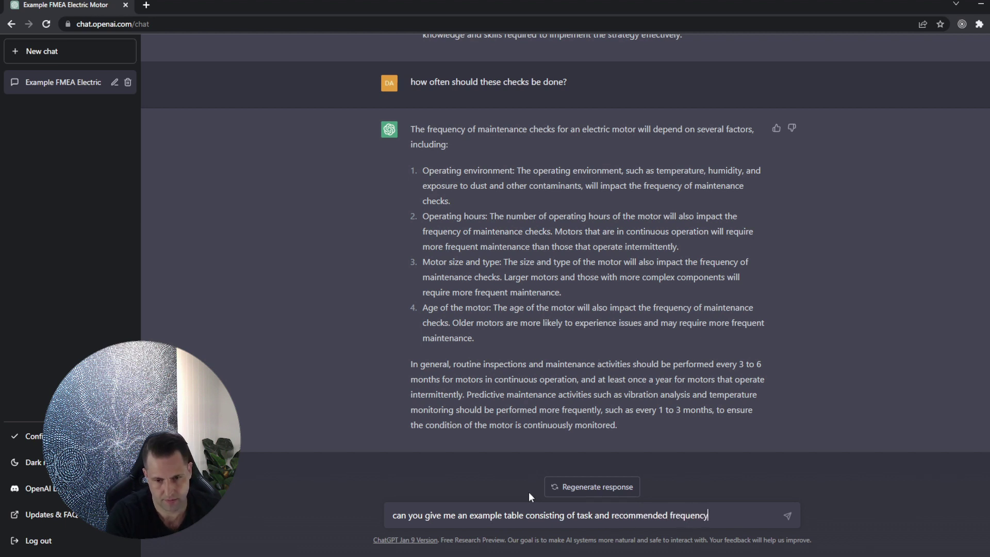
pyautogui.press('Return')
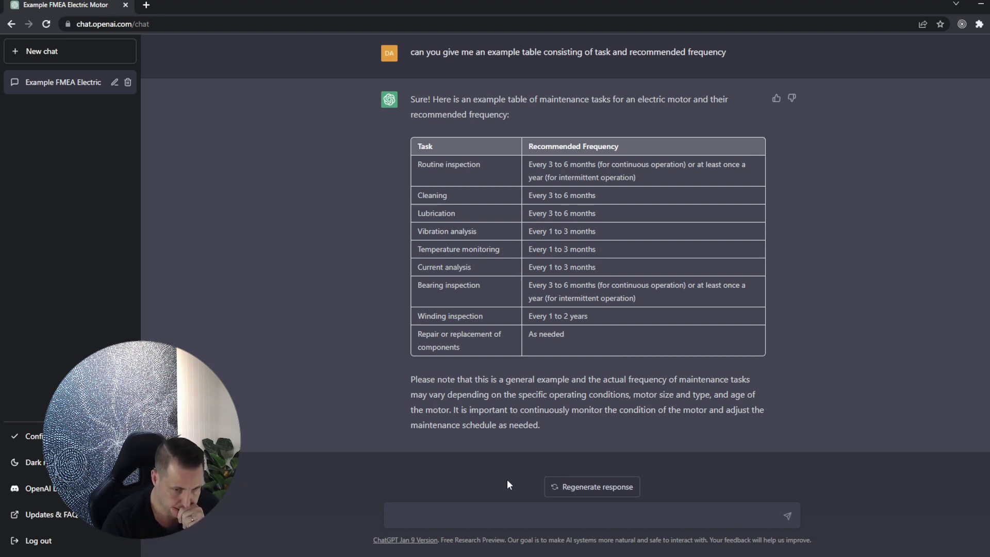
# Submit the request "update this table for an electric motor with a large consequence".
pyautogui.write('up')
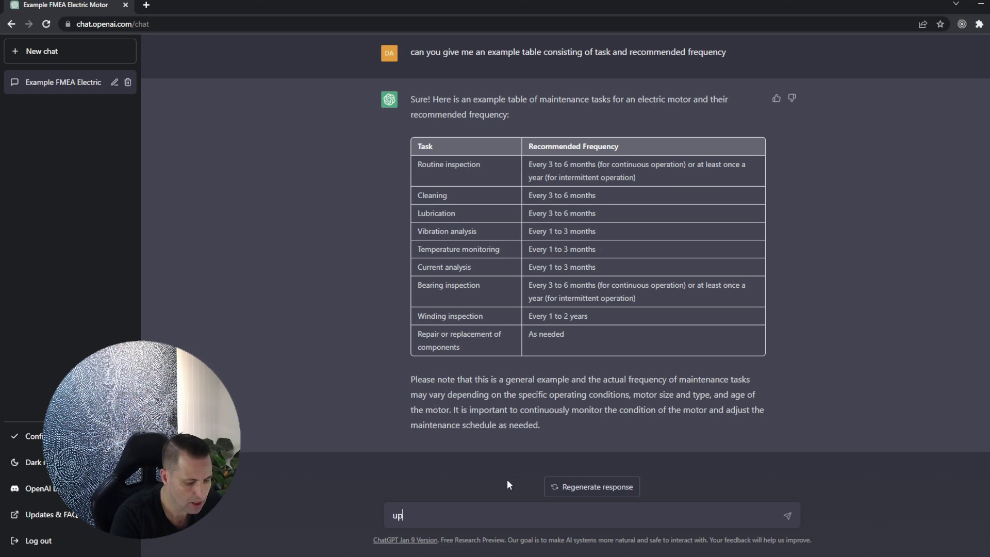
pyautogui.write('date this table for a')
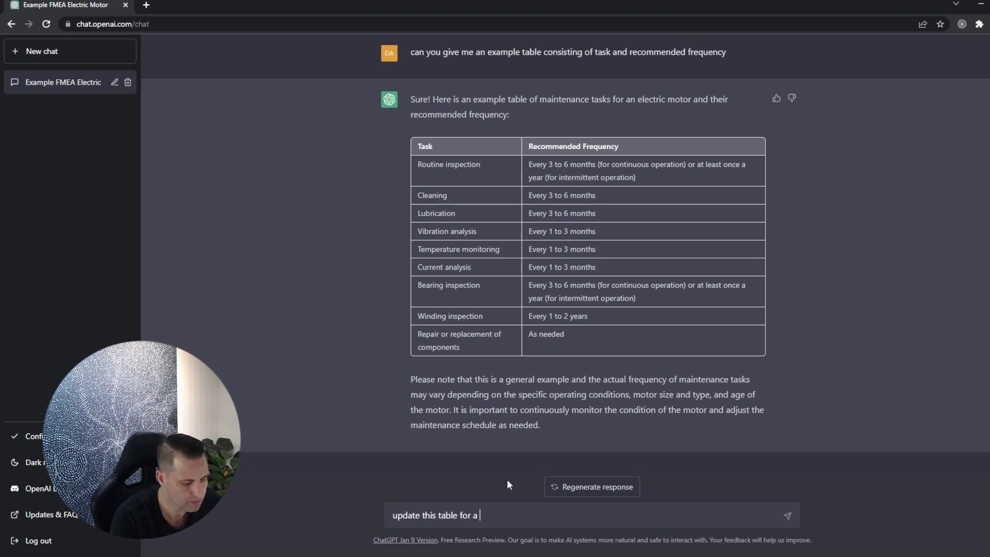
pyautogui.write('n elec')
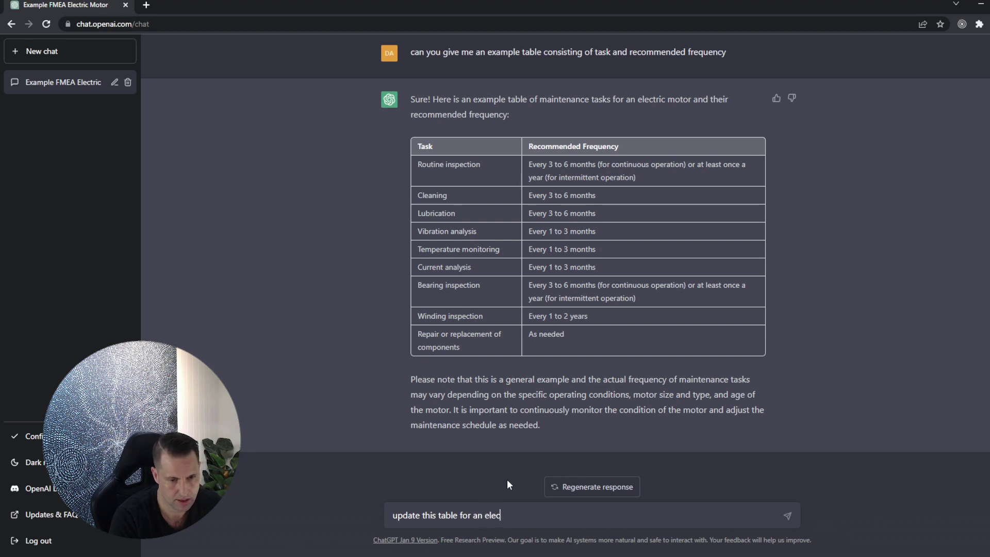
pyautogui.write('tric motor withn')
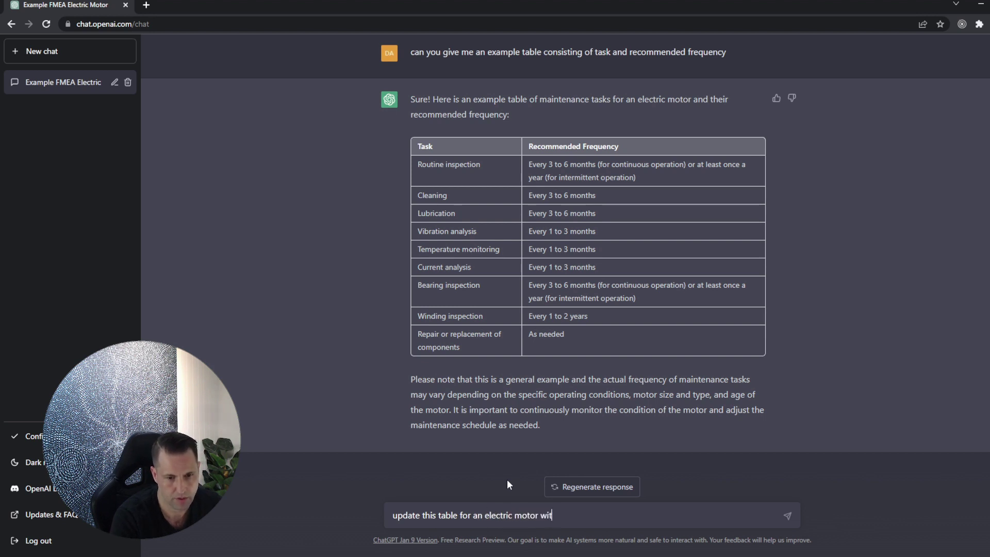
pyautogui.press('BackSpace')
pyautogui.press('BackSpace')
pyautogui.write('a high')
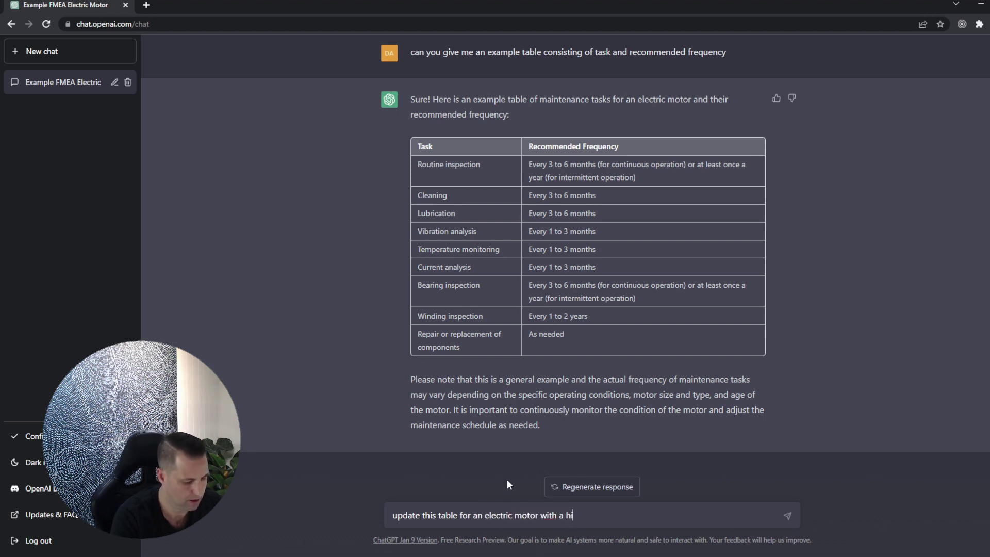
pyautogui.press('BackSpace')
pyautogui.press('BackSpace')
pyautogui.press('BackSpace')
pyautogui.press('BackSpace')
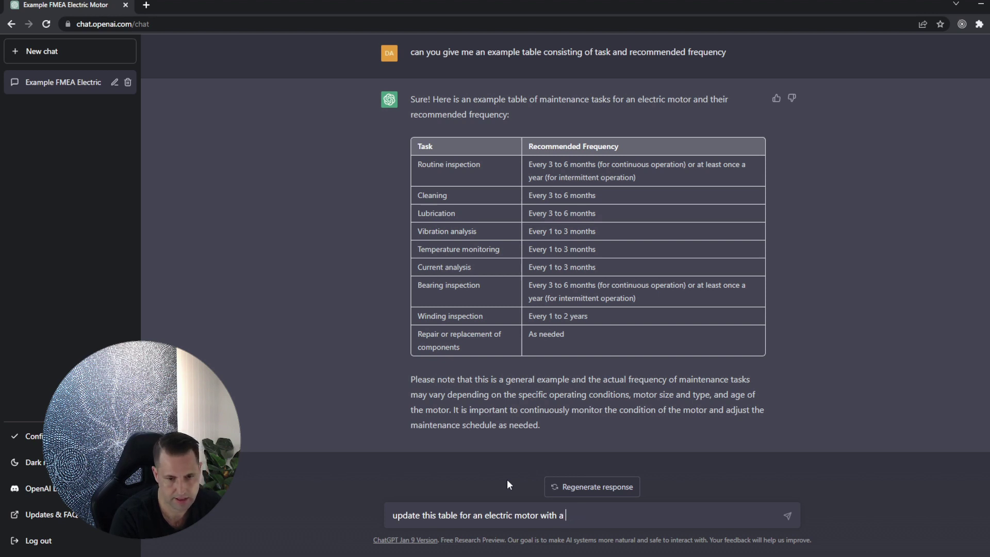
pyautogui.write('large cons')
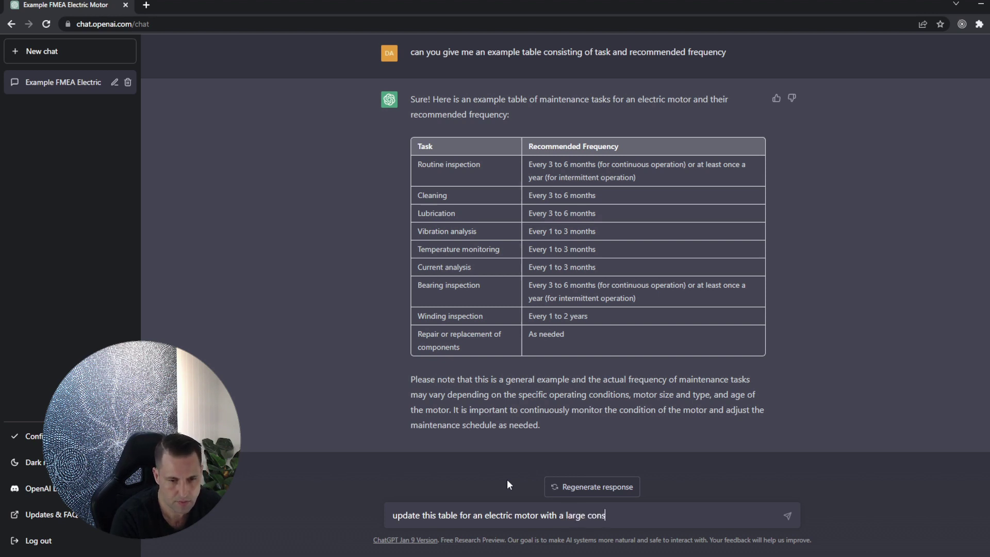
pyautogui.write('equence')
pyautogui.press('Return')
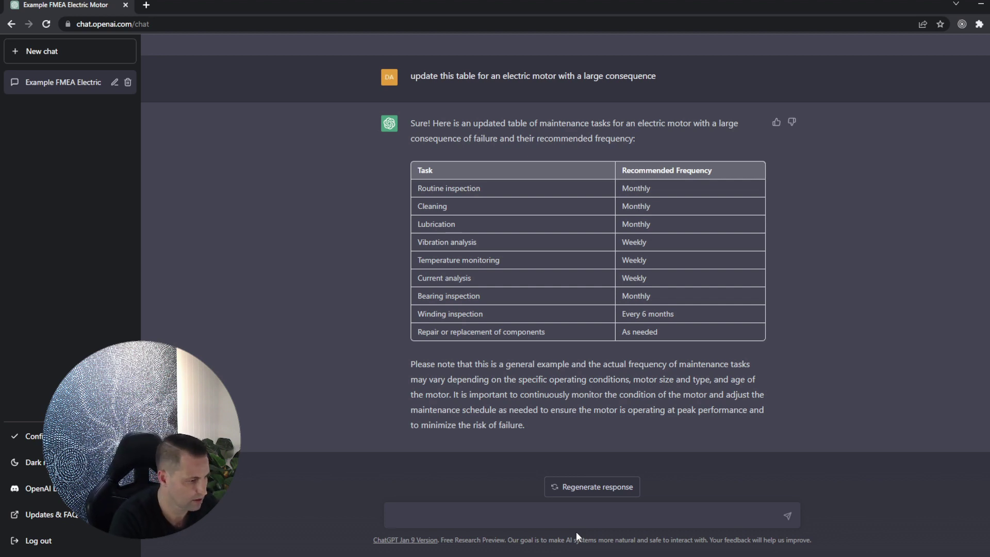
# Ask the question "how would you determine which assets to prioritise for maintenance if you are resource constrained?".
pyautogui.write('what')
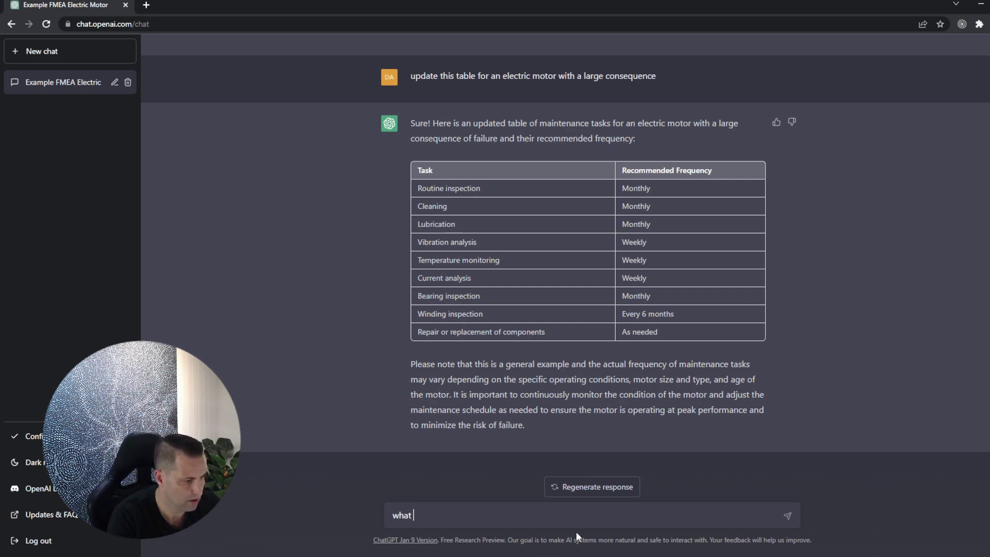
pyautogui.press('BackSpace')
pyautogui.press('BackSpace')
pyautogui.press('BackSpace')
pyautogui.press('BackSpace')
pyautogui.press('BackSpace')
pyautogui.write('how')
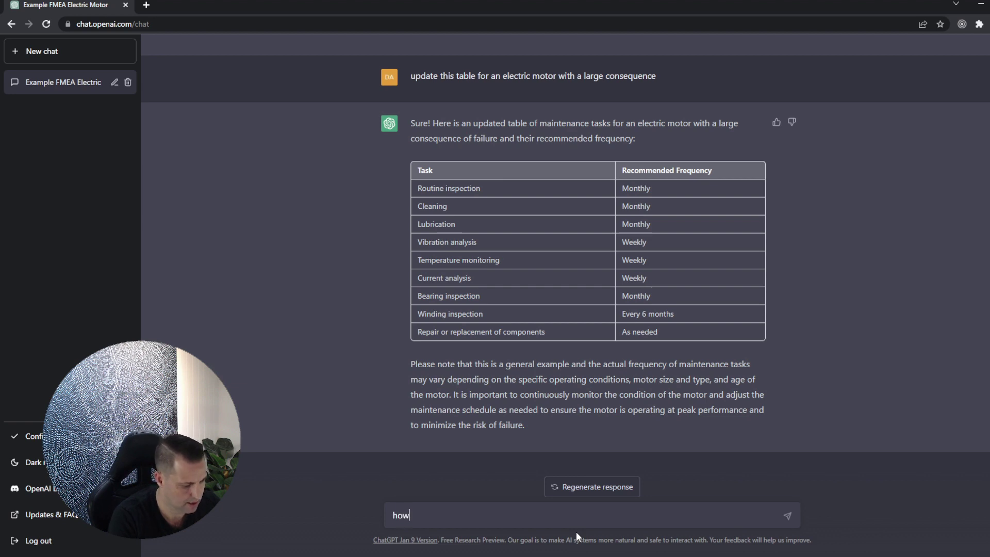
pyautogui.write(' would yo')
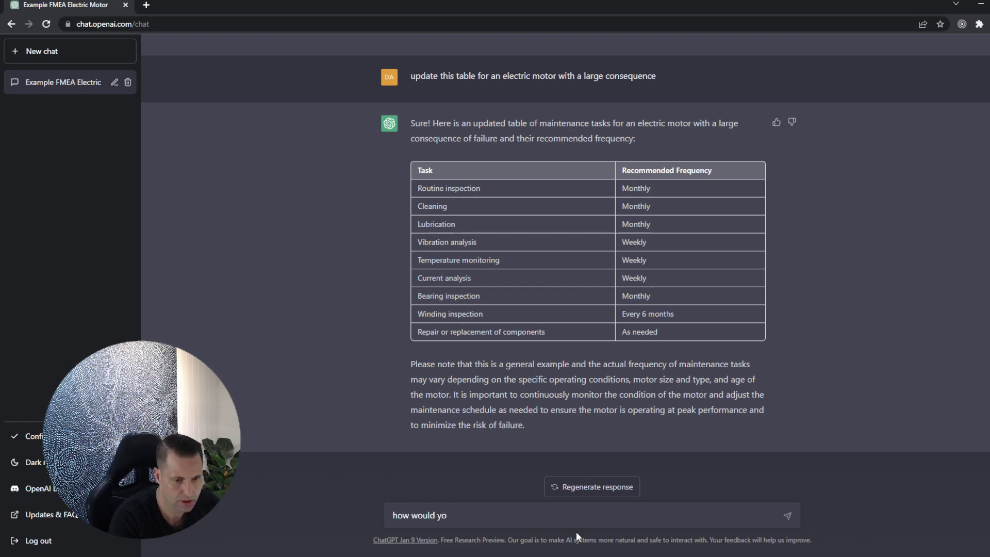
pyautogui.write('u dete')
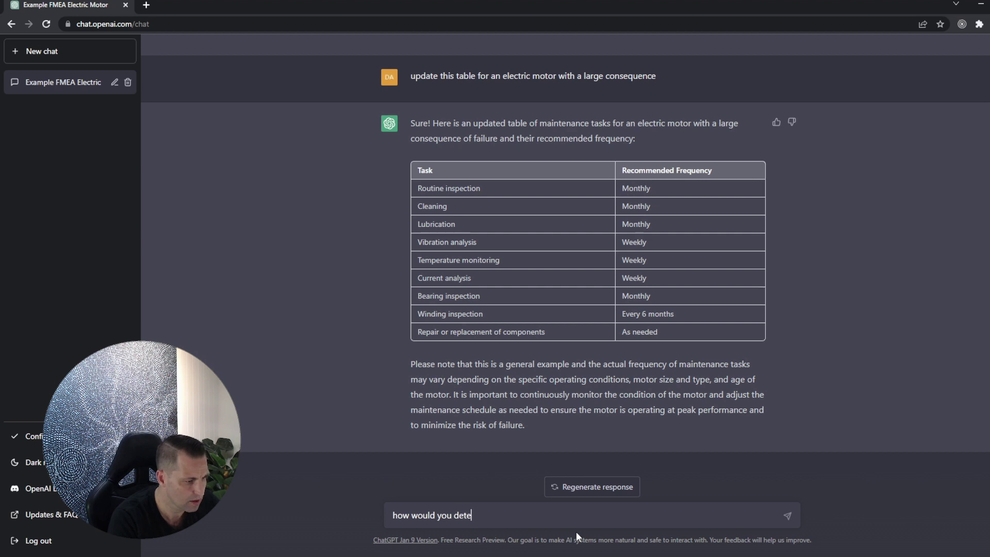
pyautogui.write('mine which a')
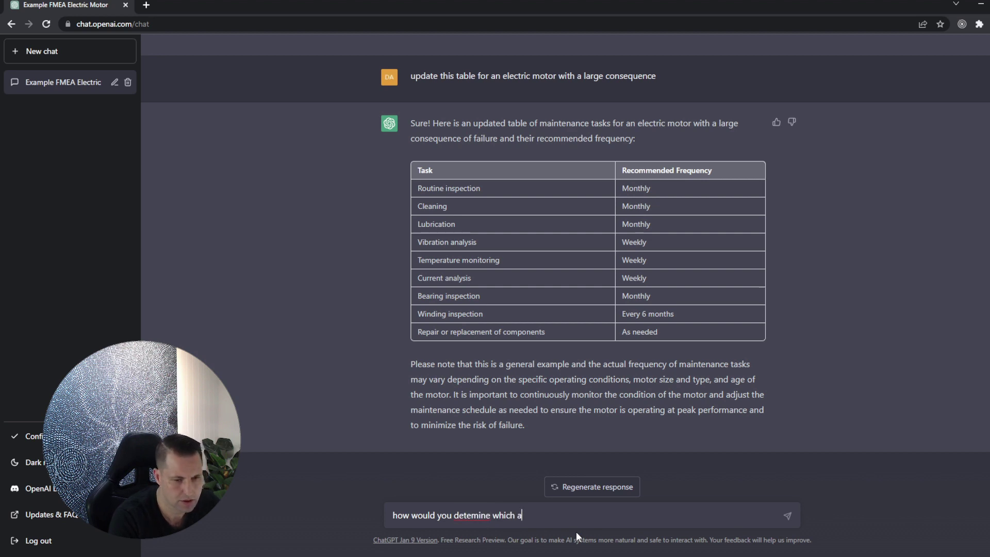
pyautogui.write('ssets tor')
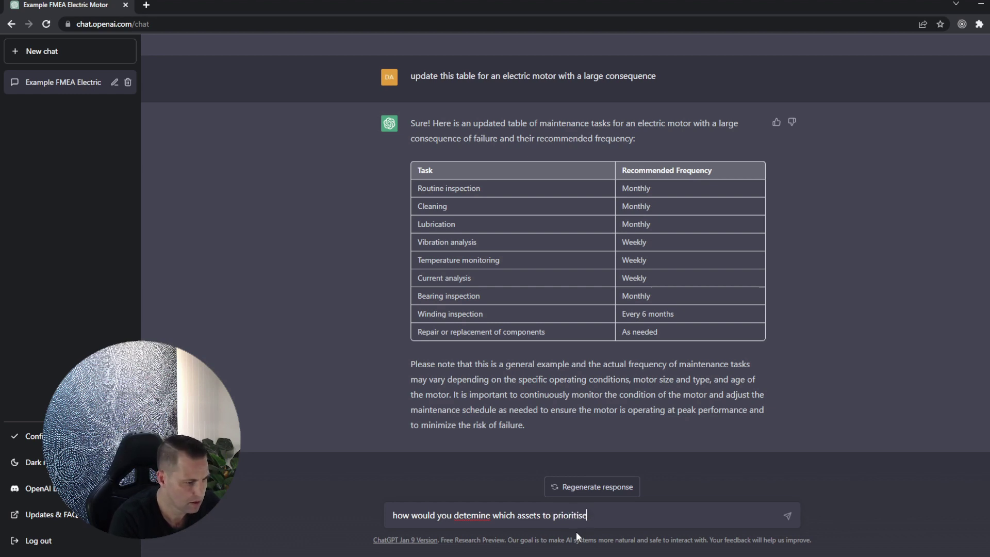
pyautogui.write('r mainten')
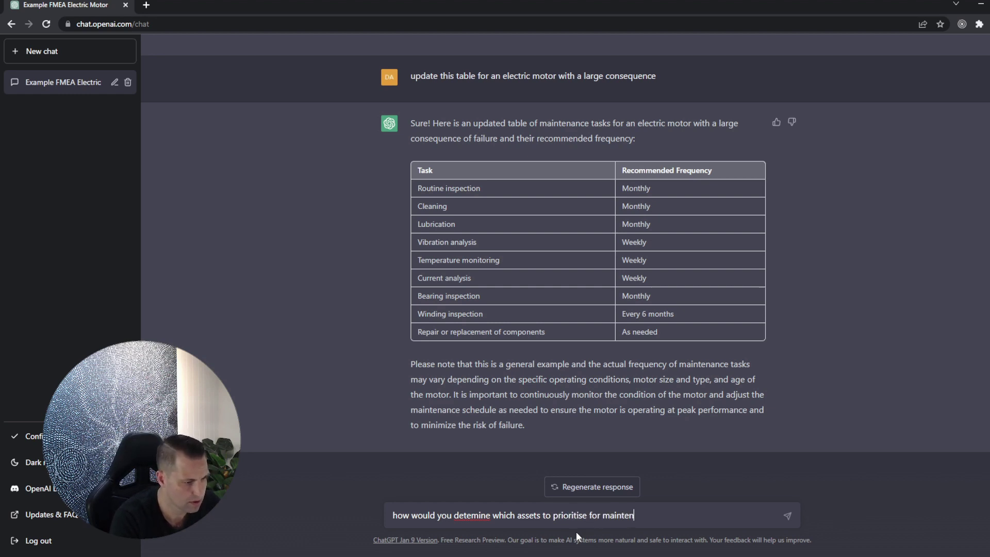
pyautogui.write('ance if you')
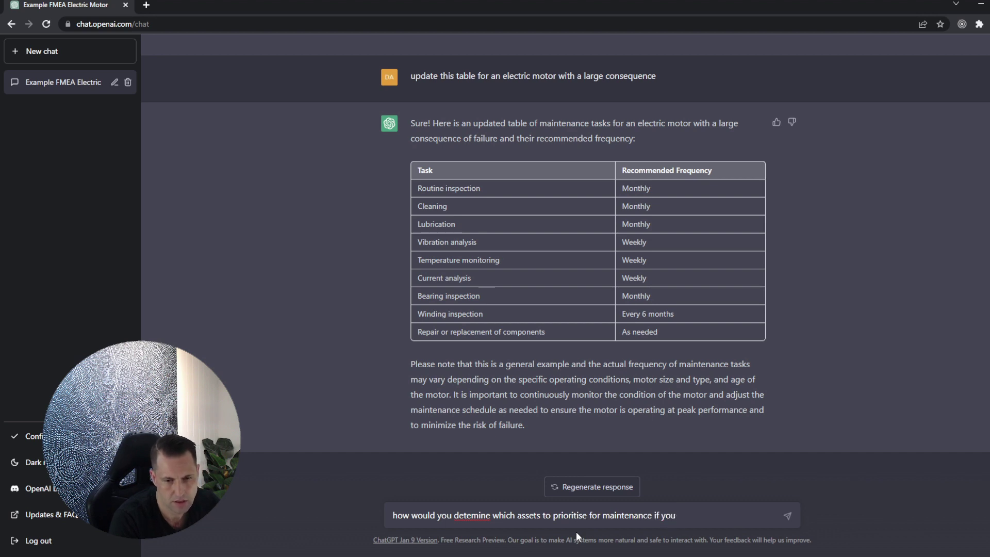
pyautogui.write(' are resource con')
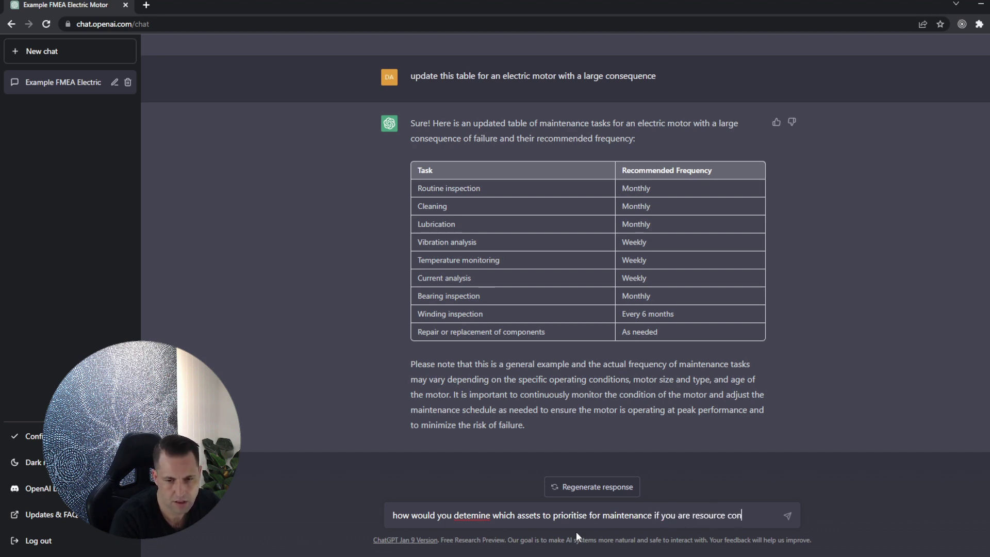
pyautogui.write('strained')
pyautogui.write('determine')
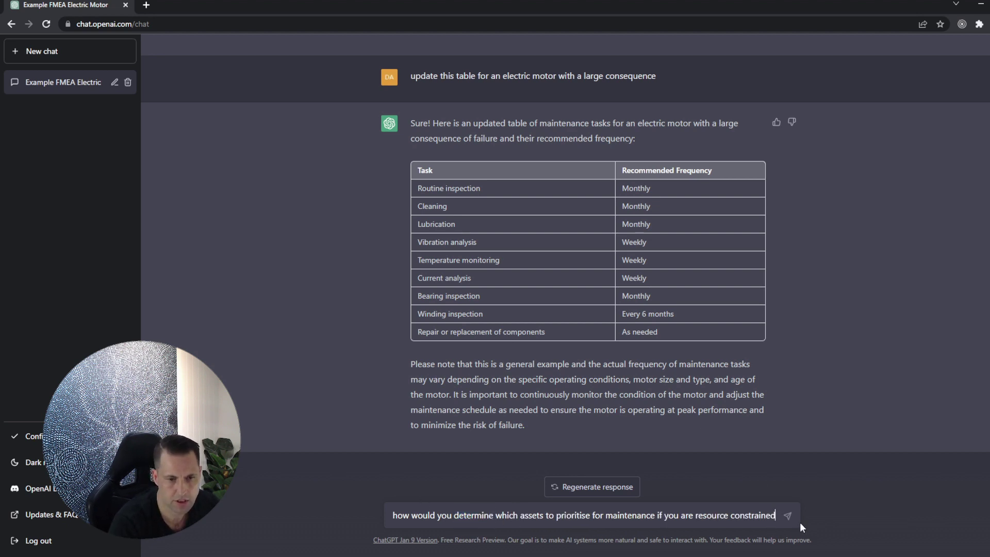
pyautogui.write('?')
pyautogui.press('Return')
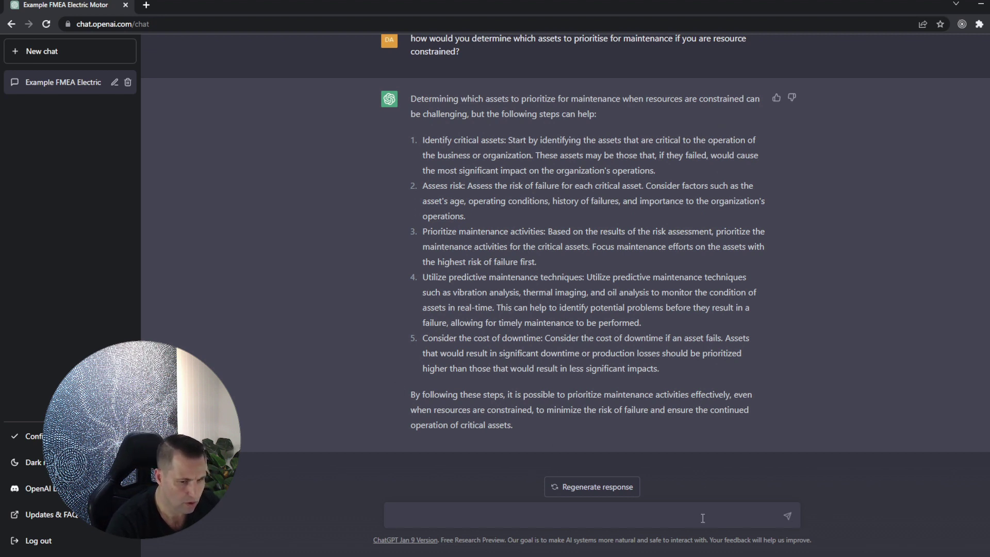
# Ask the question "do you know of any methods that can be used to optimise the allocation of resources?".
pyautogui.write('do you know o')
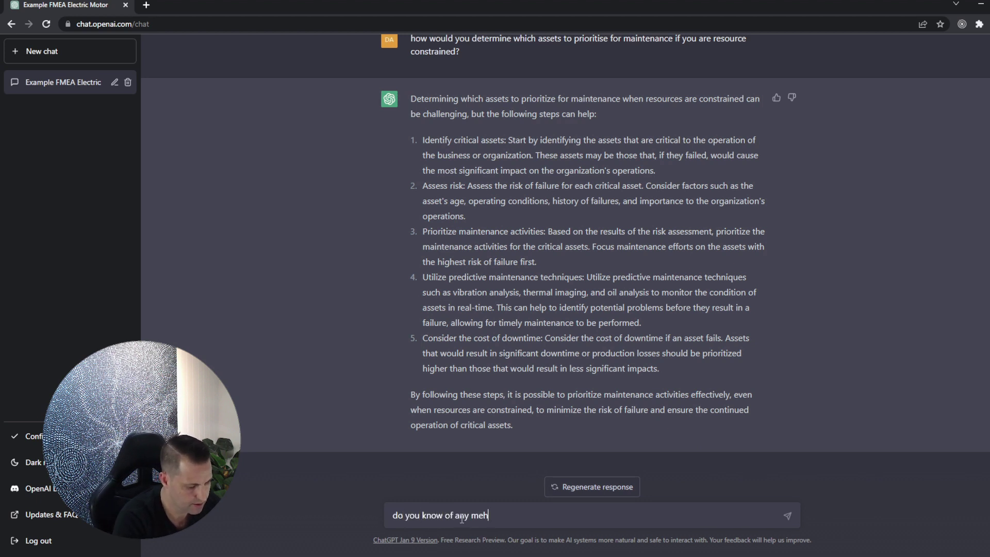
pyautogui.write('f any methods')
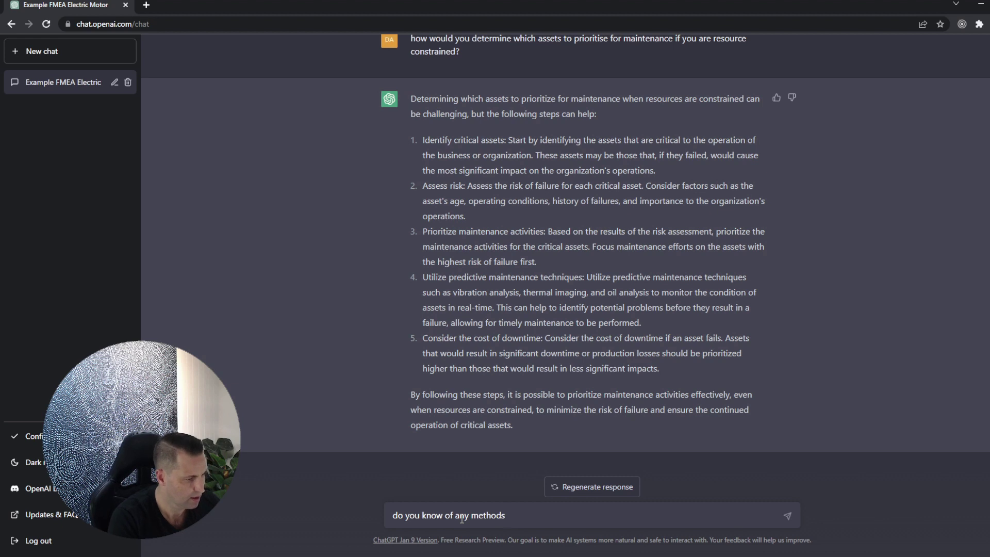
pyautogui.write(' tha')
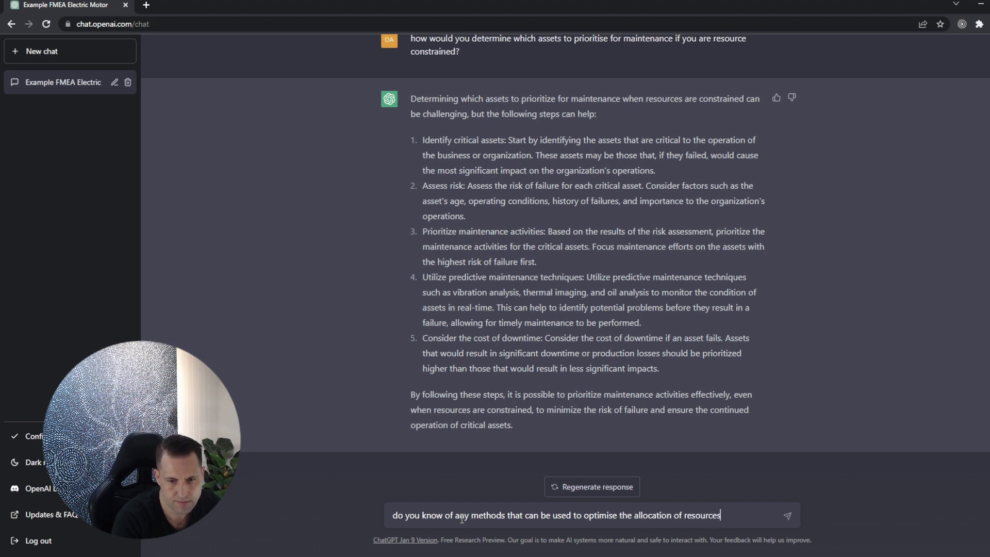
pyautogui.write('?')
pyautogui.press('Return')
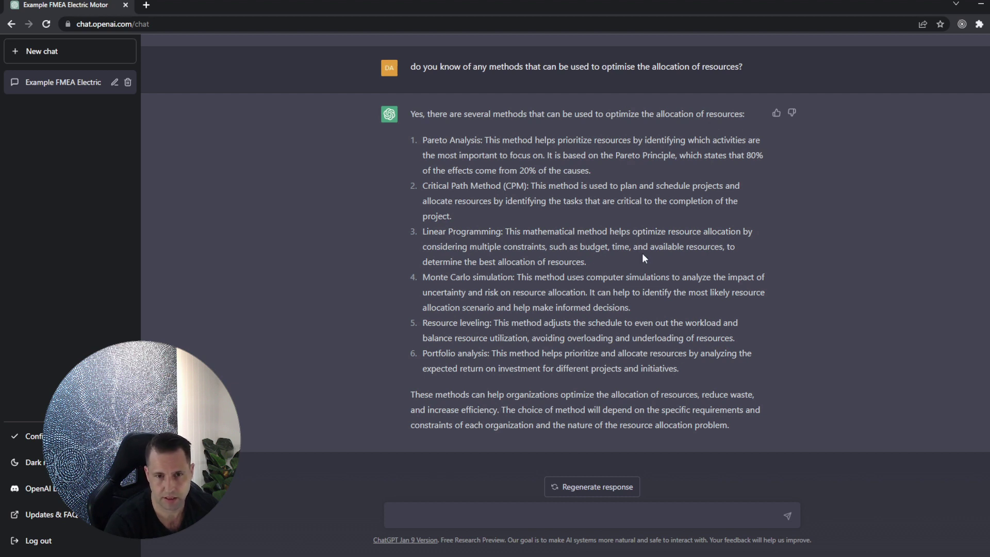
# Draft the request "can you write me a linnear programming example in python that takes in resource levels, and consequences".
pyautogui.moveTo(422, 232); pyautogui.dragTo(508, 248)
pyautogui.click(528, 257)
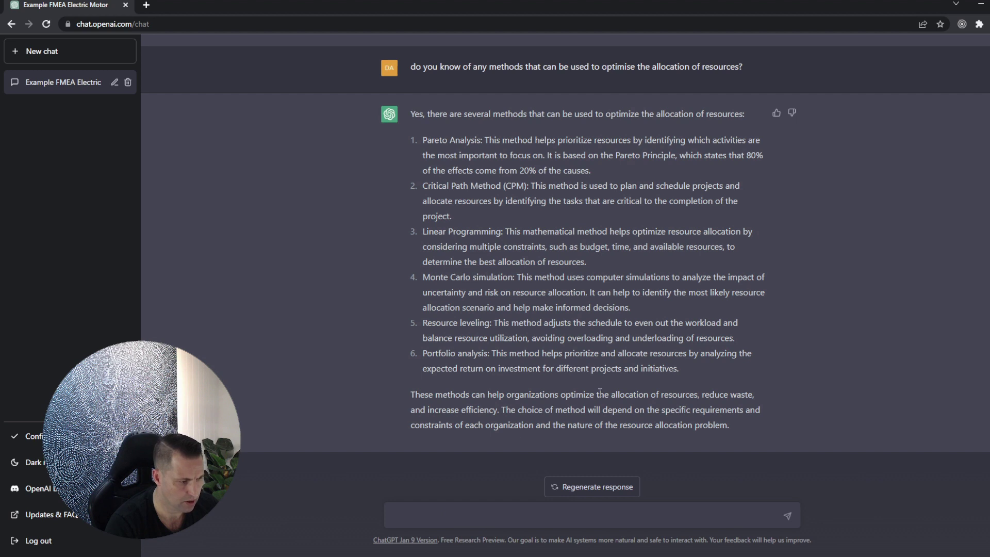
pyautogui.write('can')
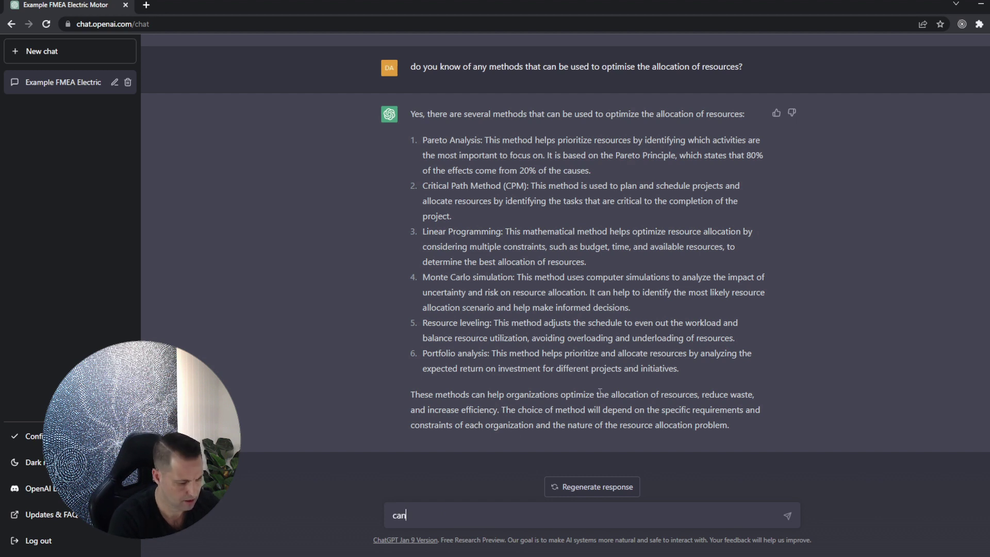
pyautogui.write(' you write me a ')
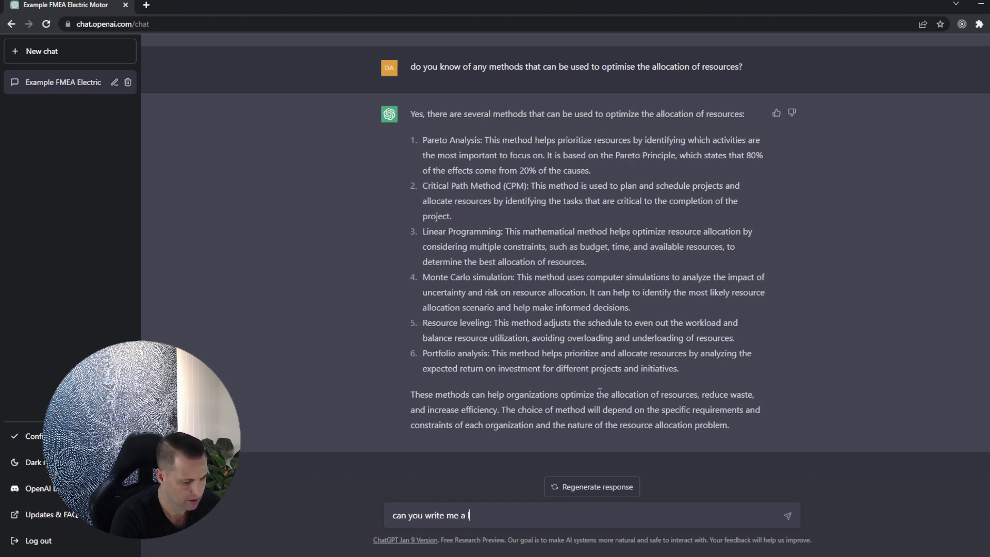
pyautogui.write('linnear programm')
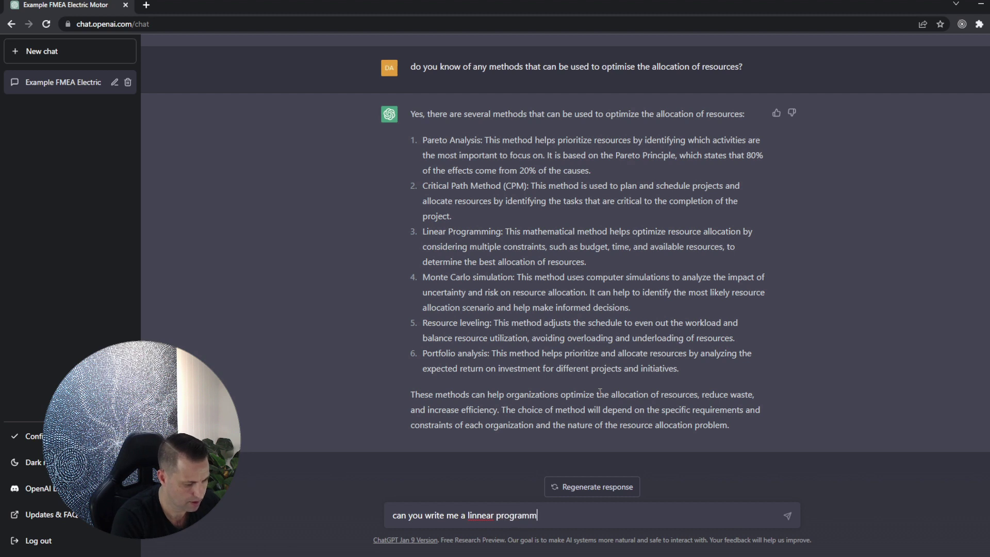
pyautogui.write('ing example')
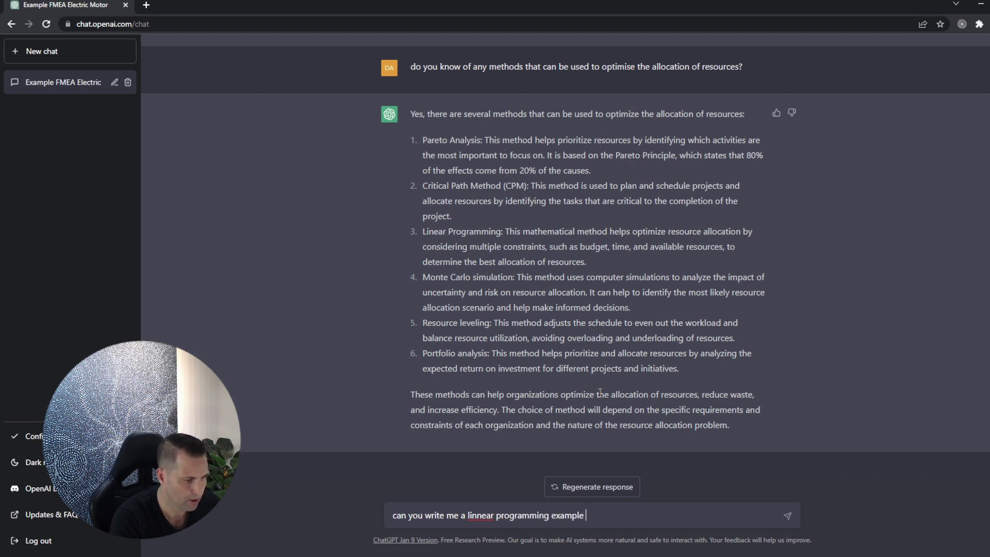
pyautogui.write('that ')
pyautogui.write('takes ')
pyautogui.write('in th')
pyautogui.press('BackSpace')
pyautogui.press('BackSpace')
pyautogui.press('BackSpace')
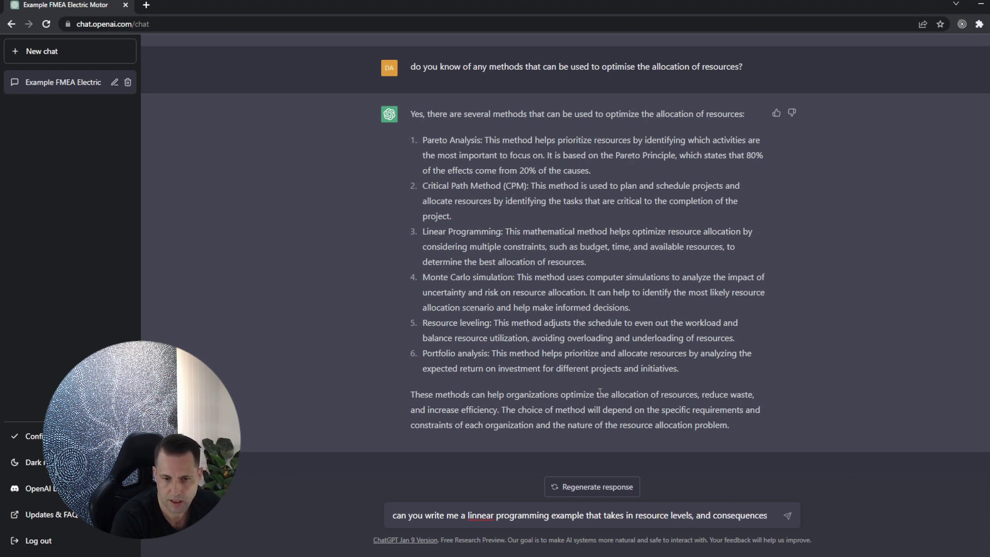
pyautogui.write('and')
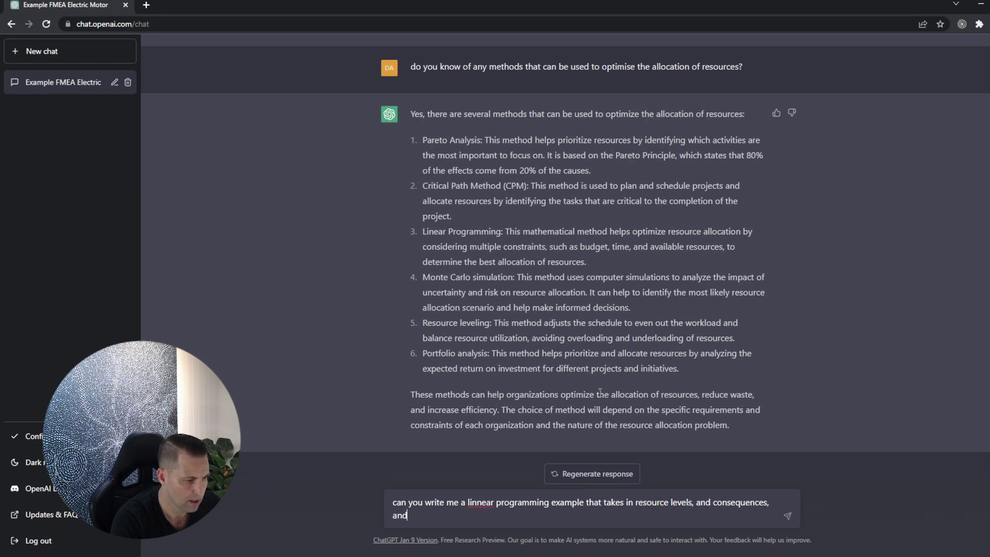
pyautogui.press('BackSpace')
pyautogui.press('BackSpace')
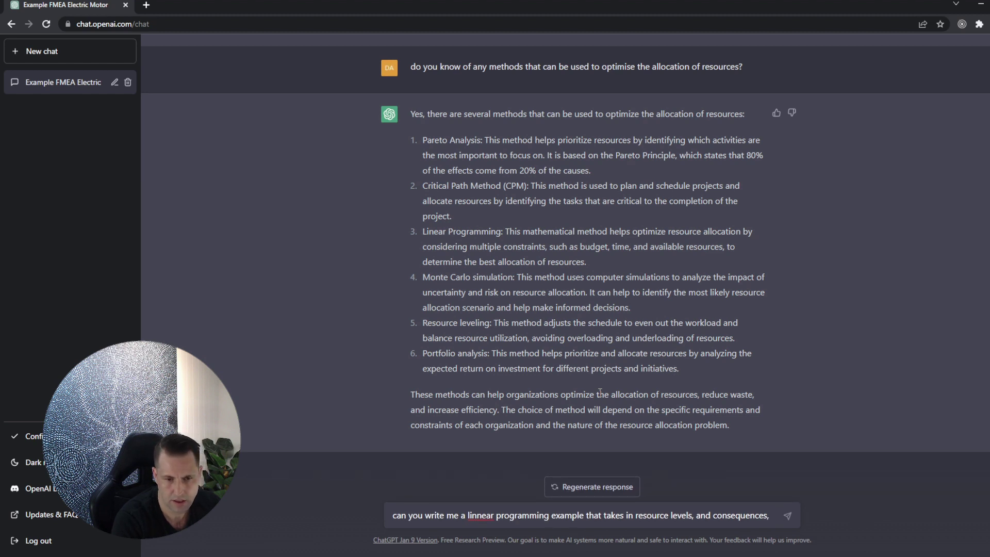
pyautogui.write('in python')
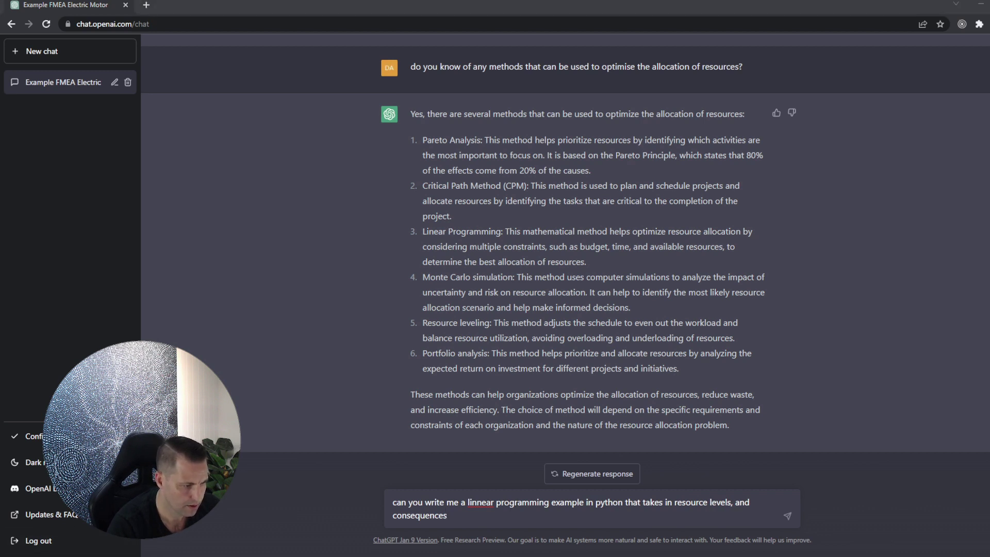
# Extend the request with "and optimises the resource allocation based on target values for production", correct the misspelling to "linear" and submit it.
pyautogui.click(489, 514)
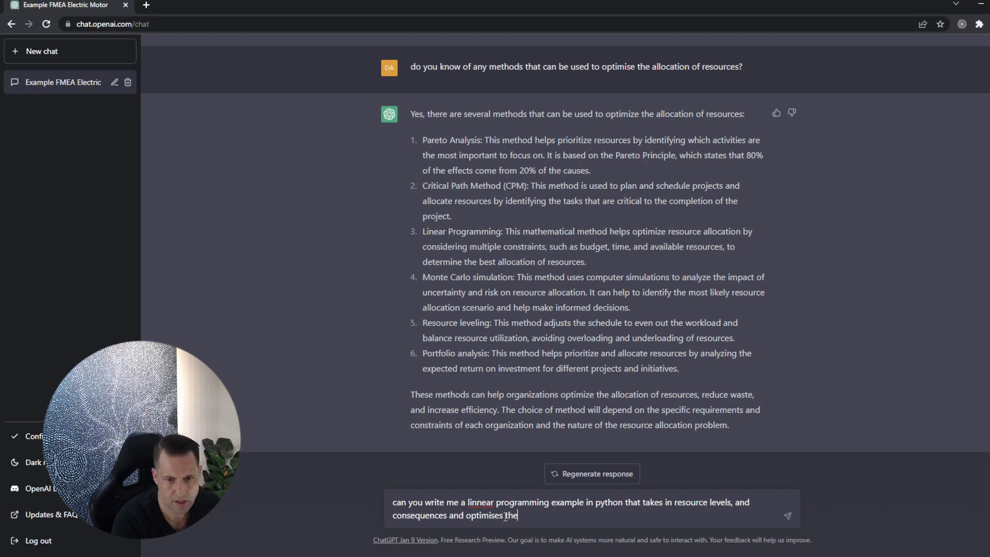
pyautogui.write('leve')
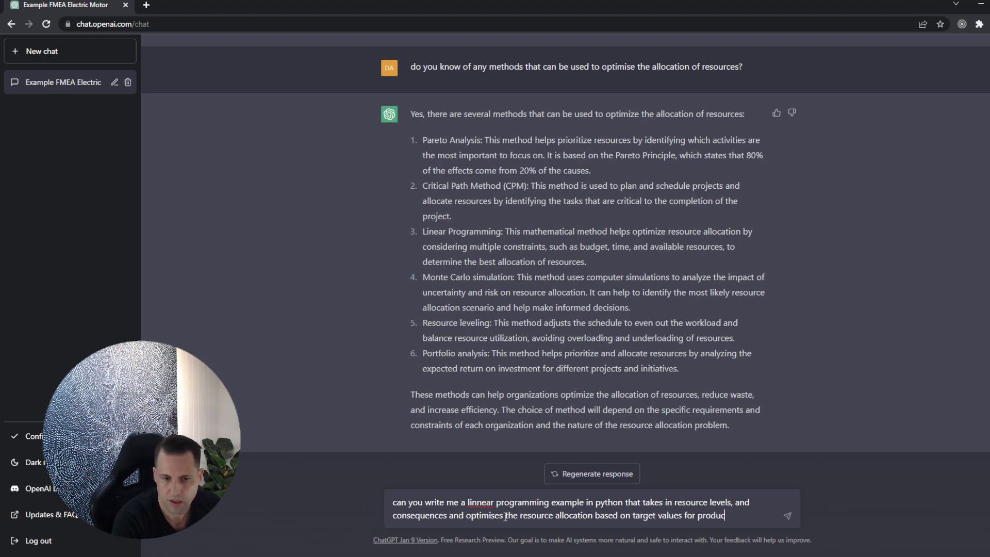
pyautogui.doubleClick(484, 506)
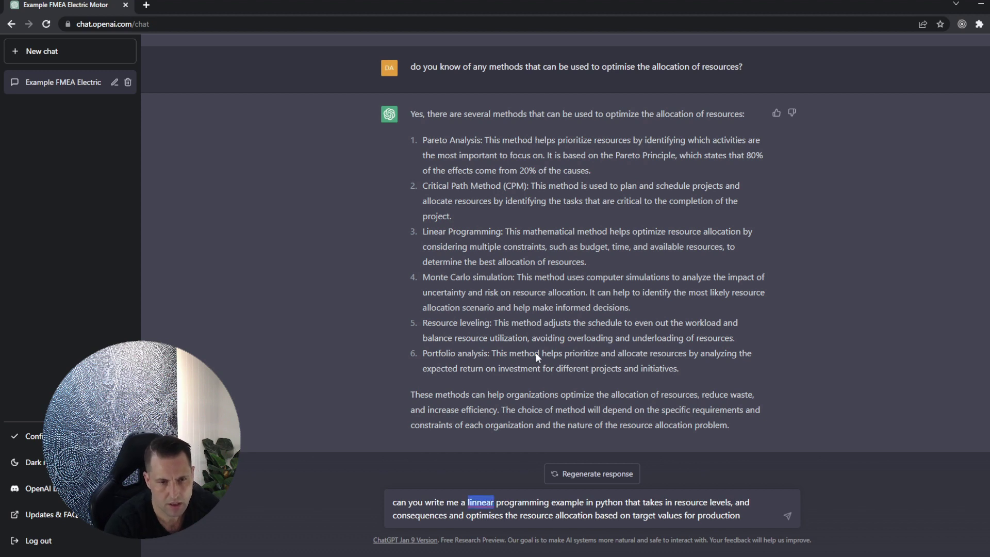
pyautogui.write('linear')
pyautogui.write('?')
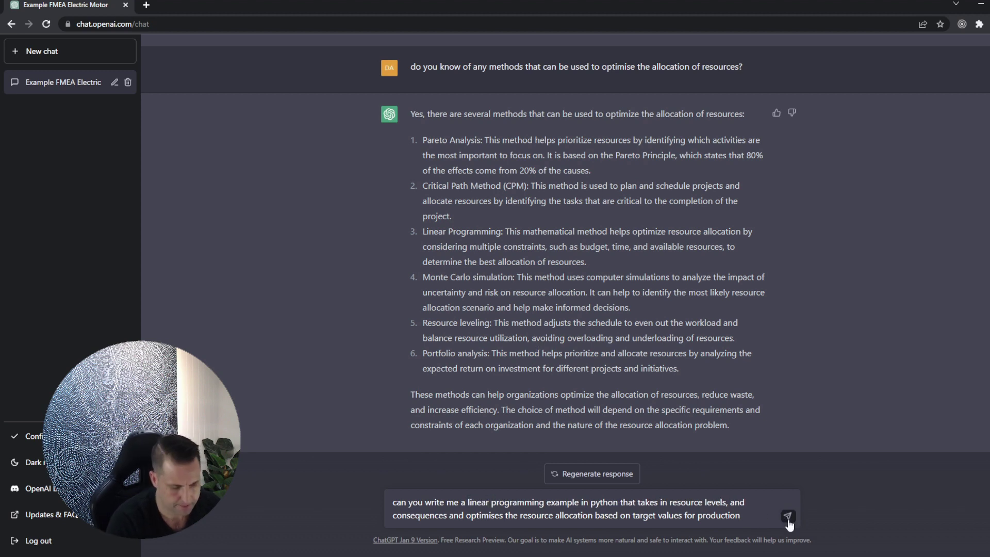
pyautogui.click(788, 517)
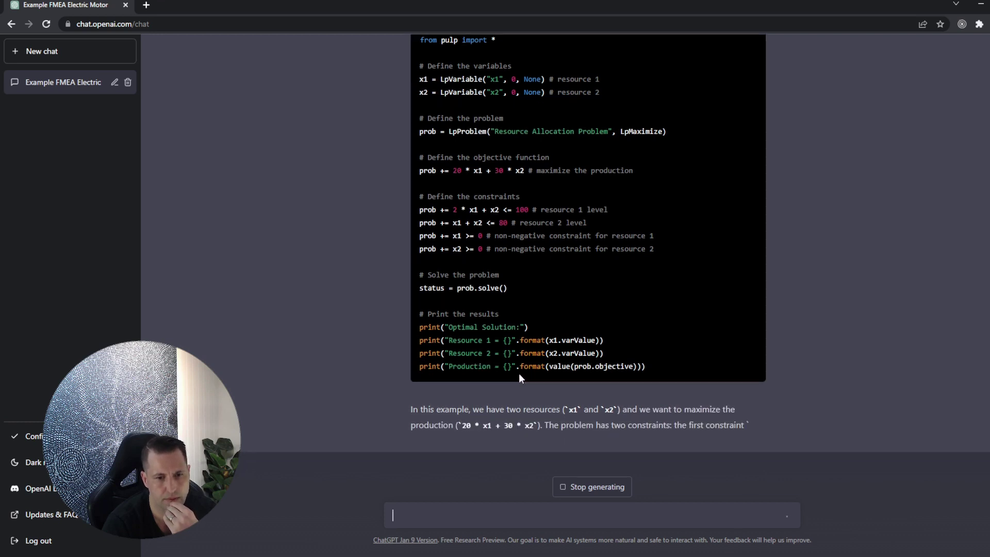
# Examine the Python linear programming example, including its variables, objective function, constraints and the explanation below the code.
pyautogui.scroll(3, 541, 346)
pyautogui.scroll(-2, 549, 343)
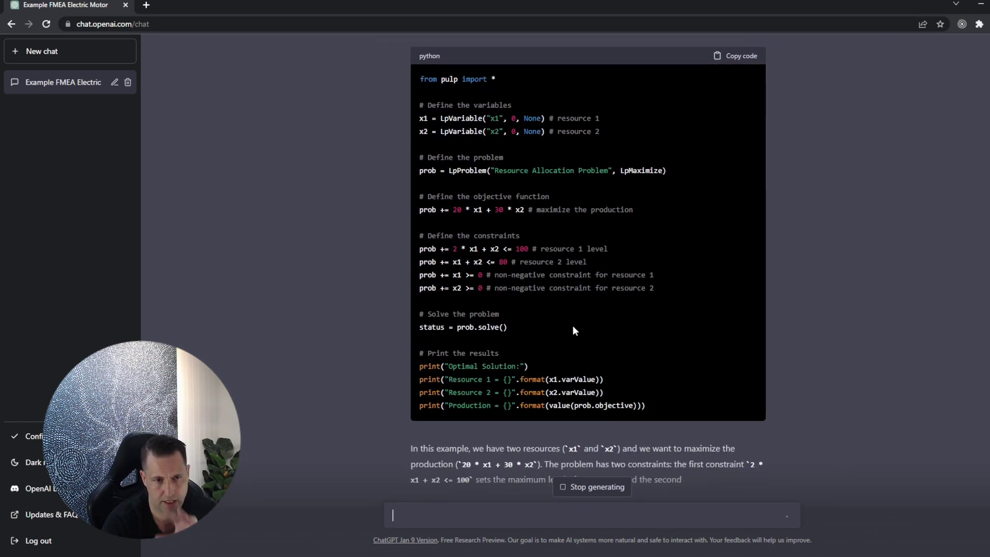
pyautogui.scroll(-1, 562, 323)
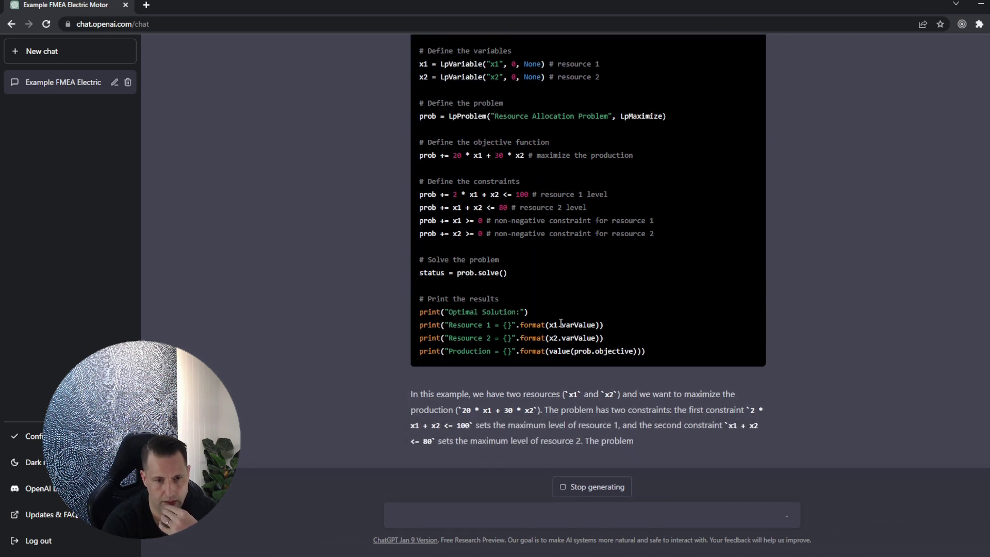
pyautogui.scroll(1, 562, 322)
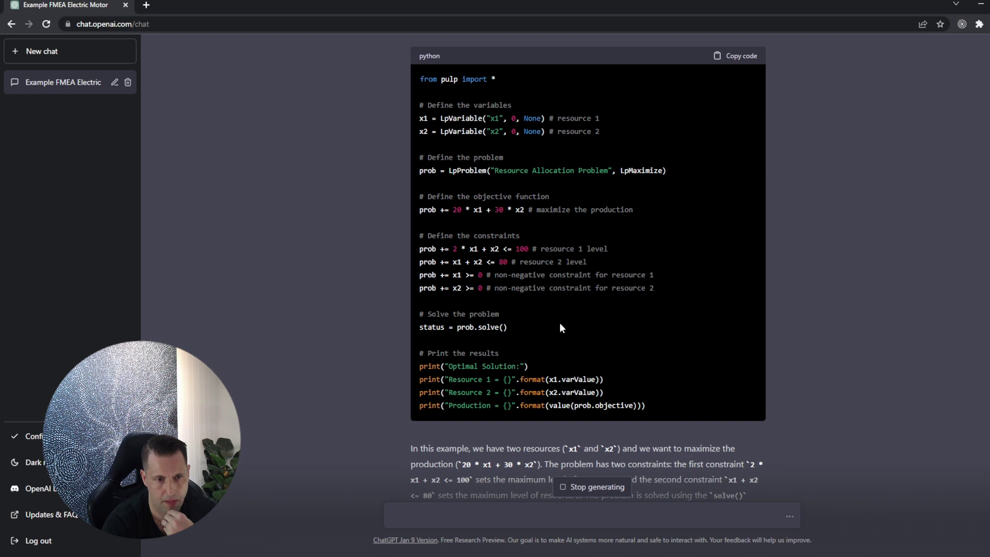
pyautogui.scroll(-2, 555, 327)
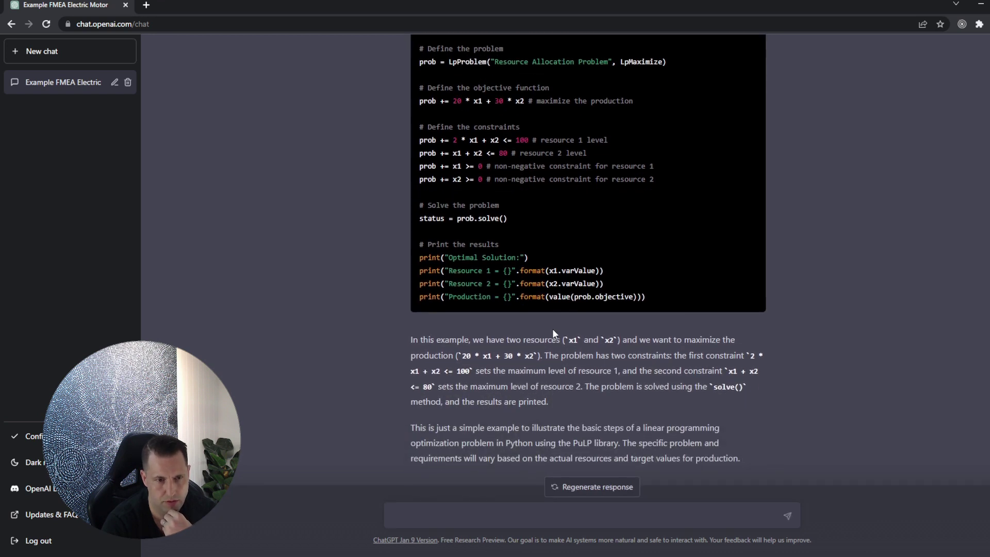
pyautogui.scroll(1, 533, 285)
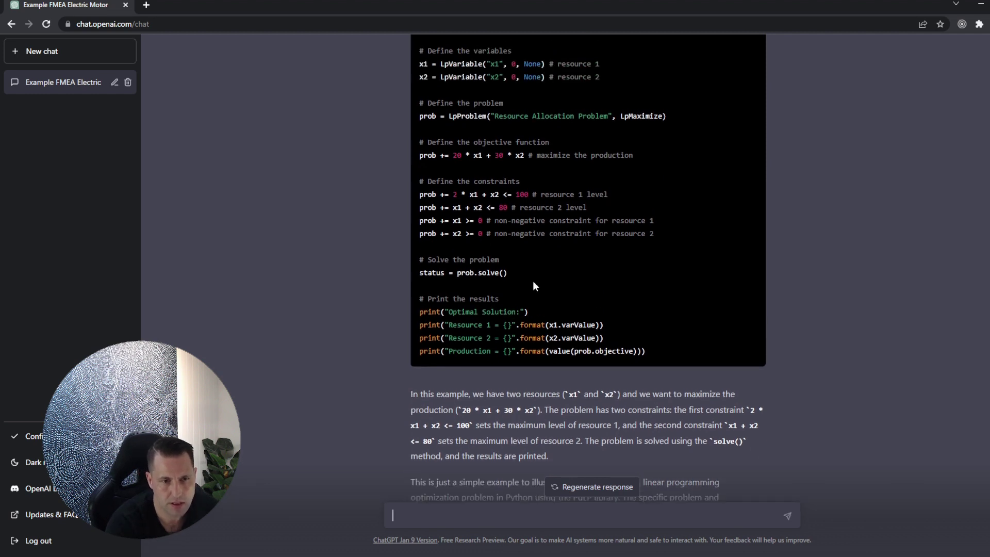
pyautogui.scroll(2, 533, 282)
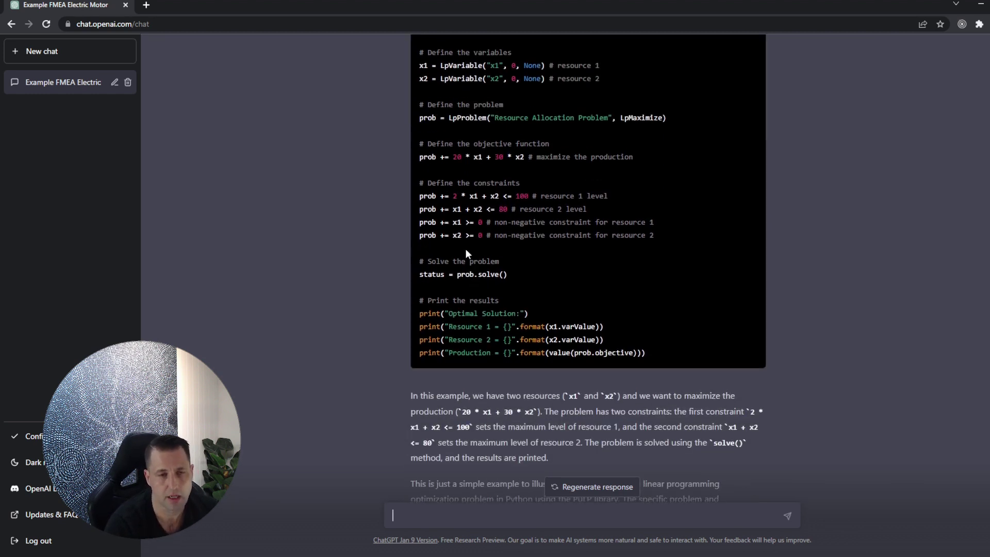
pyautogui.scroll(2, 468, 257)
pyautogui.scroll(-2, 469, 255)
pyautogui.scroll(-2, 471, 258)
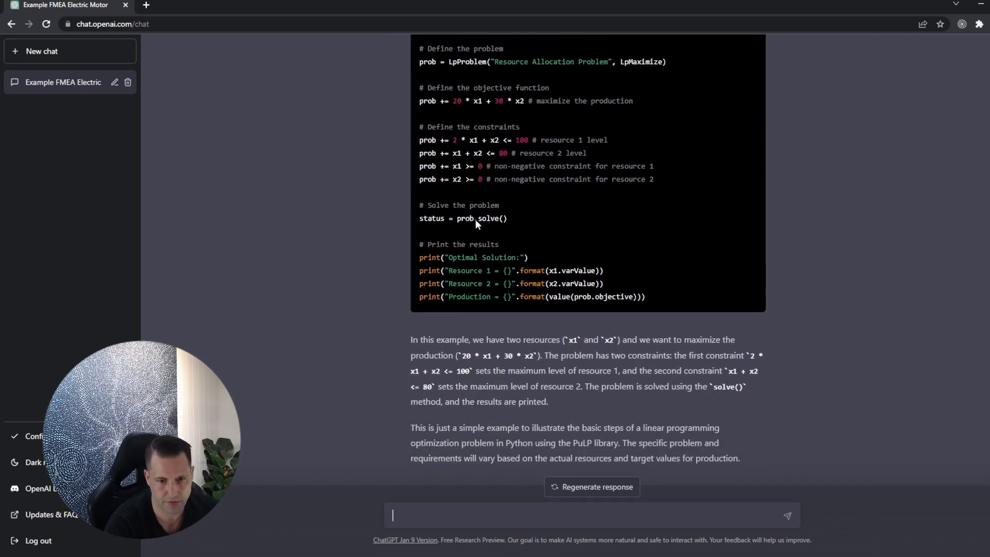
pyautogui.scroll(2, 472, 218)
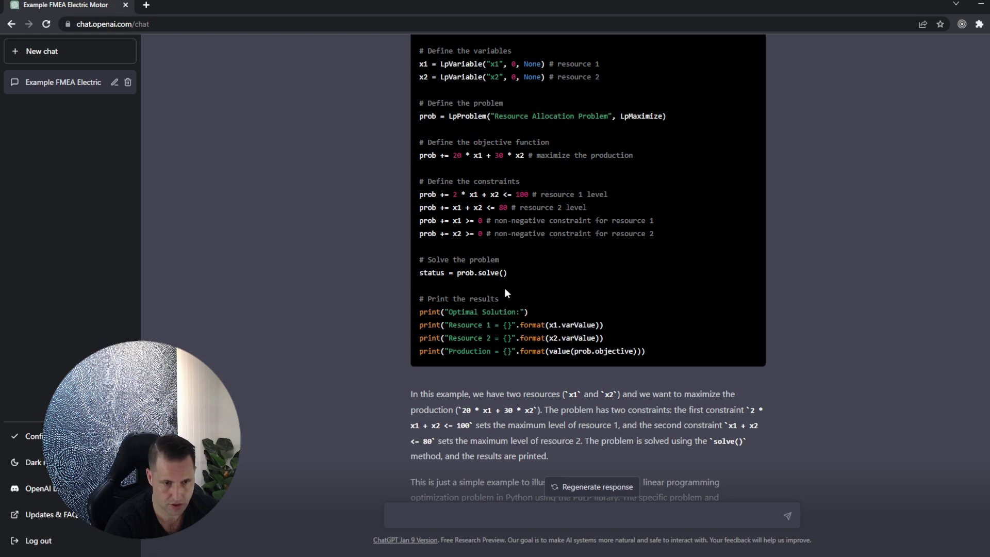
pyautogui.scroll(-1, 505, 293)
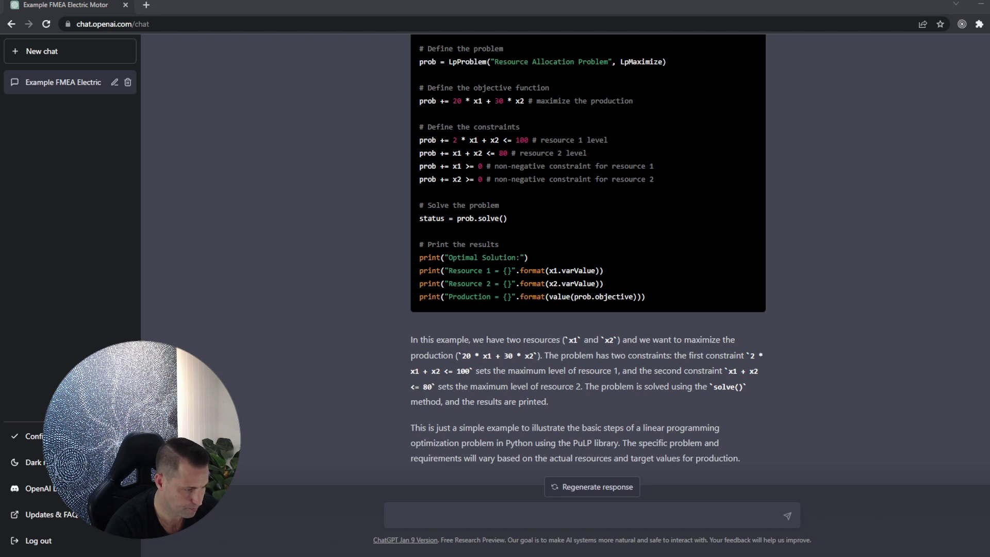
# Submit the follow-up "can you write this as a method that takes the constraints and targets as inputs?".
pyautogui.click(486, 503)
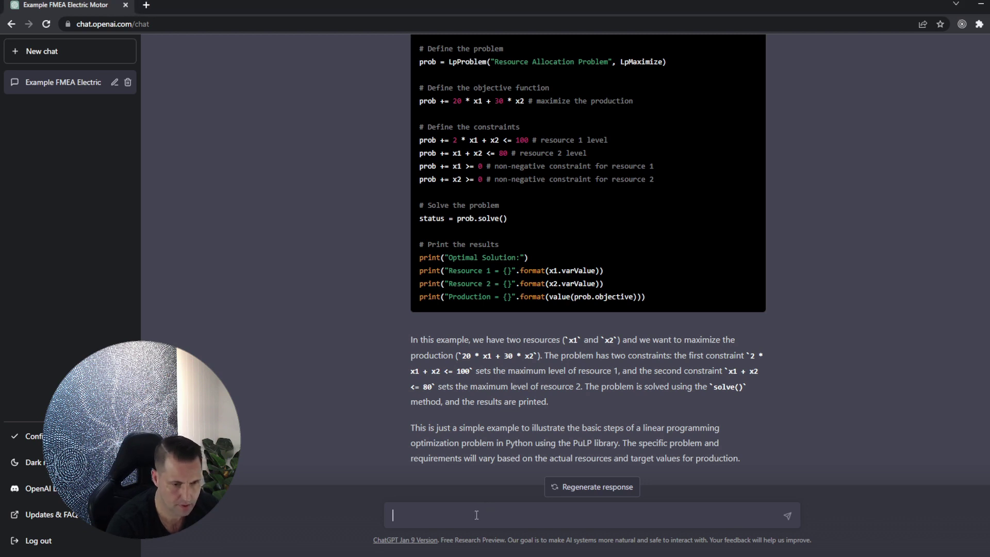
pyautogui.write('can you wr')
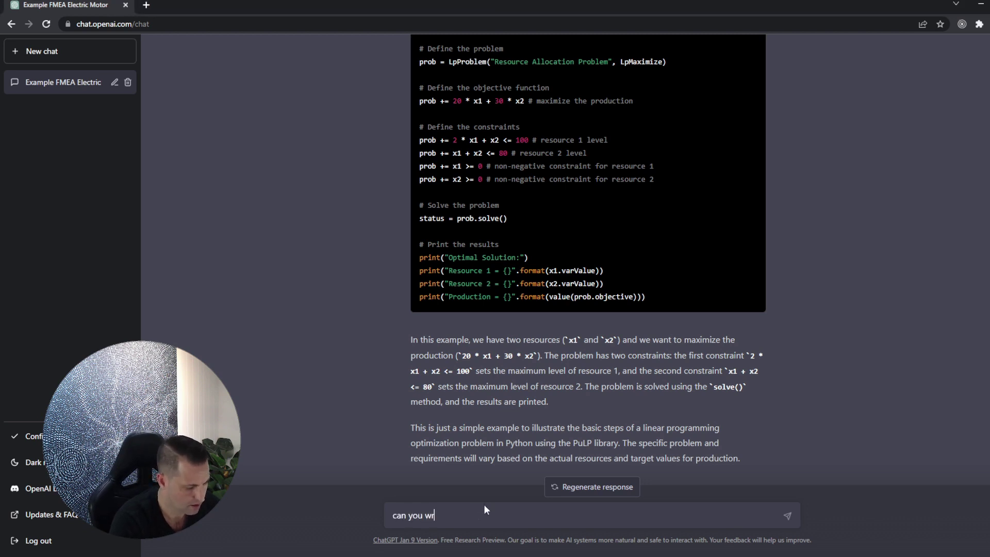
pyautogui.write('ite this as a')
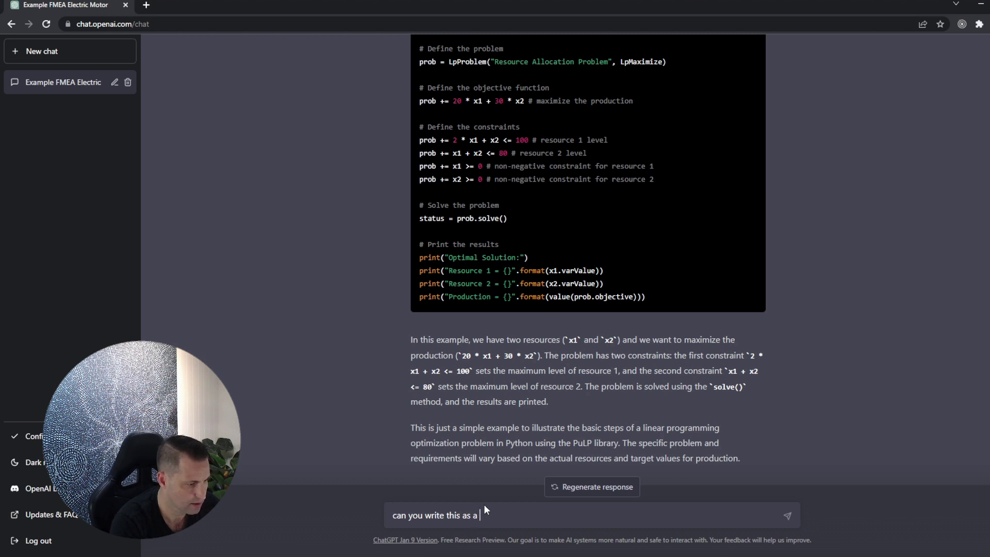
pyautogui.write(' metho')
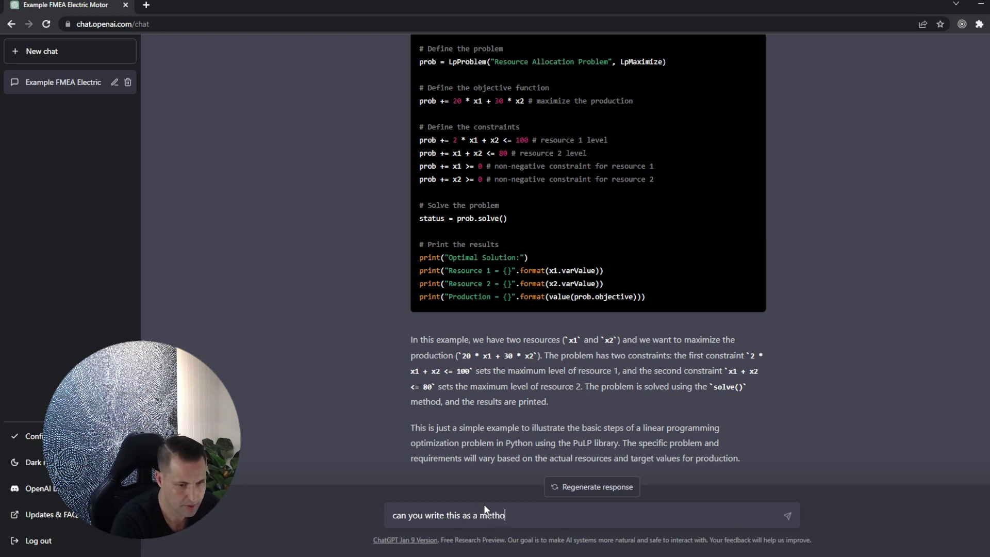
pyautogui.write('d that t')
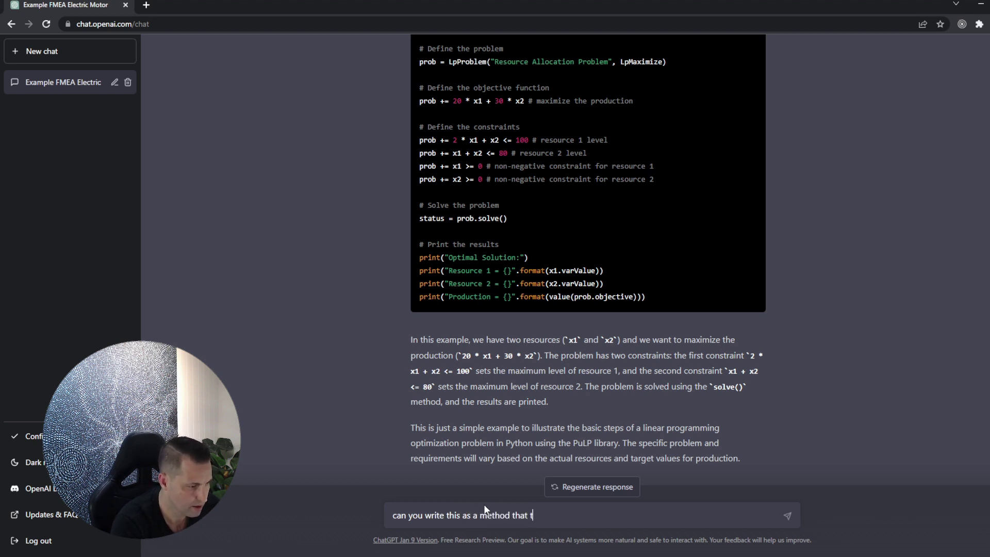
pyautogui.write('akes the constraint')
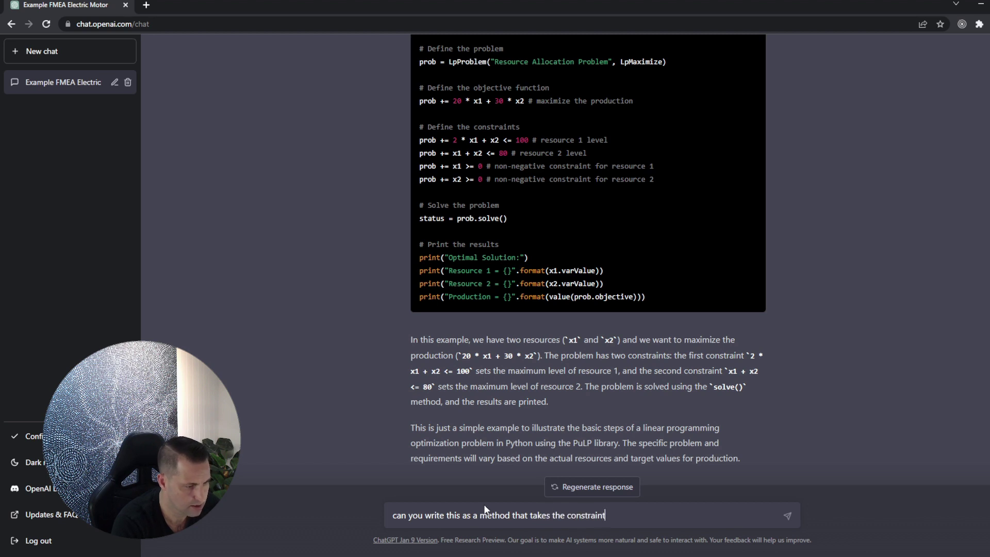
pyautogui.write('s and targ')
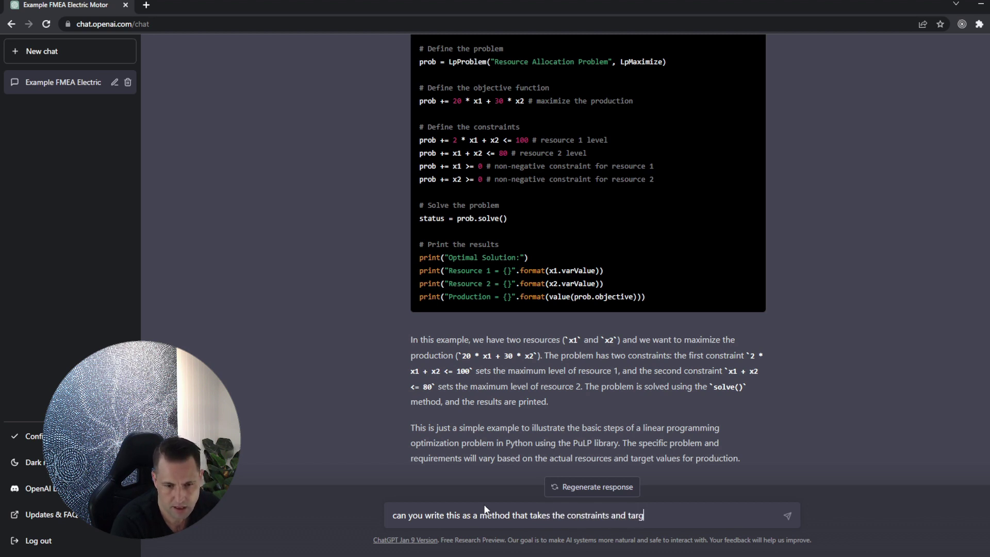
pyautogui.write('ets as inputs?')
pyautogui.press('Return')
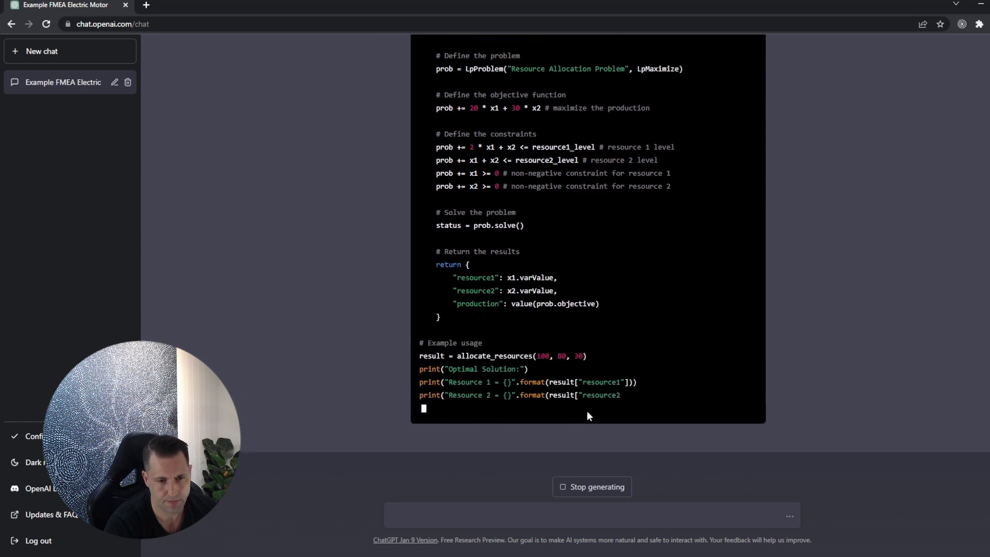
# Examine the allocate_resources method, including its inputs, variables, objective function, constraints, returned results, example usage and explanation.
pyautogui.scroll(3, 531, 361)
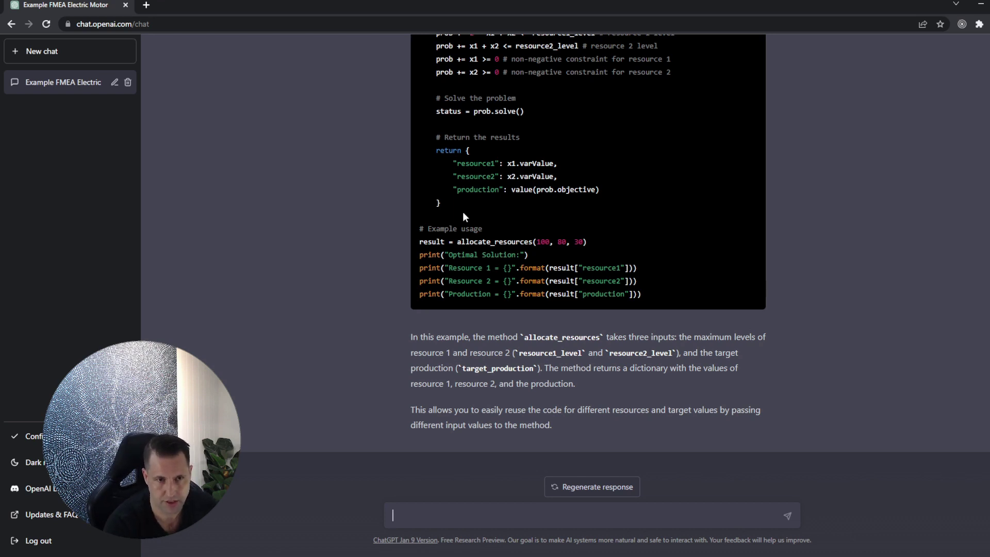
pyautogui.scroll(5, 459, 211)
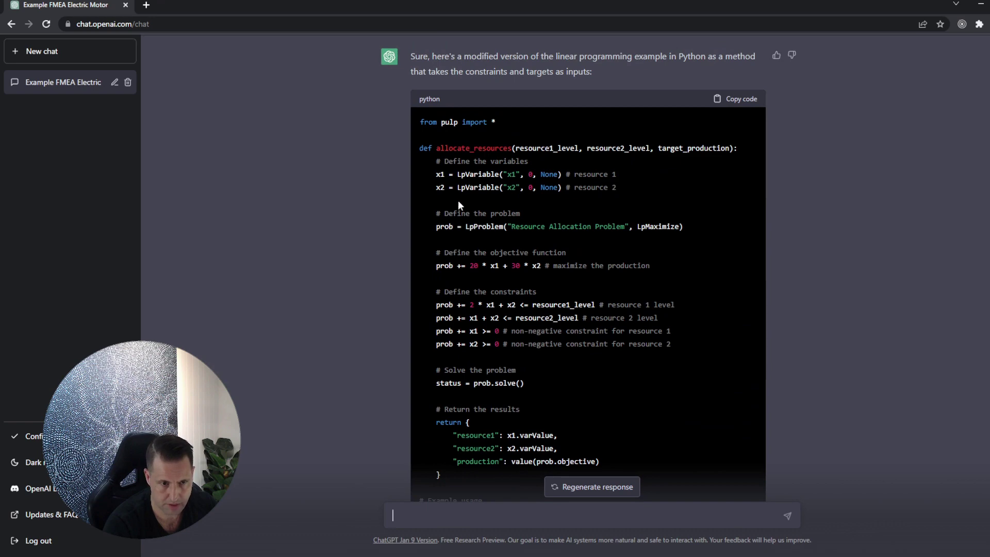
pyautogui.scroll(-5, 458, 206)
pyautogui.scroll(7, 504, 301)
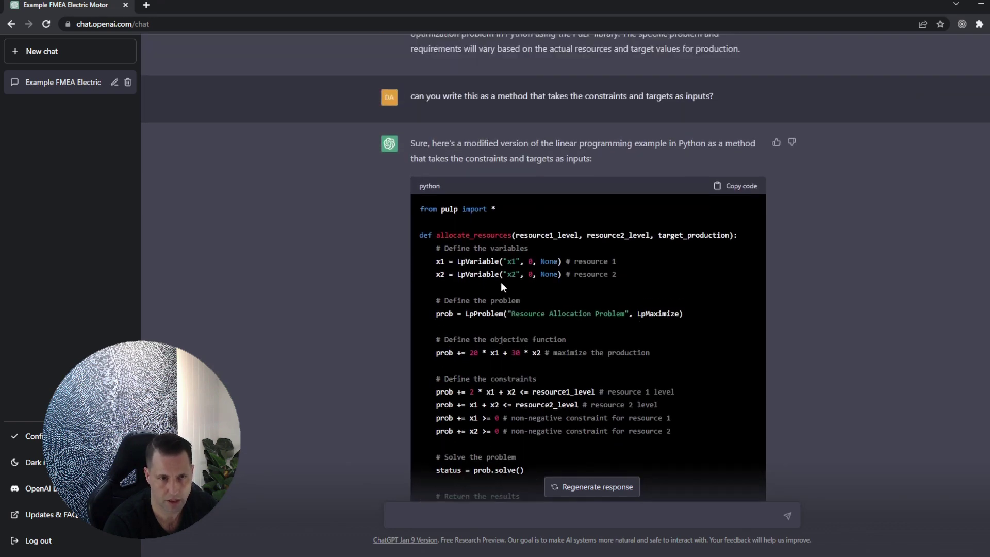
pyautogui.scroll(-4, 500, 284)
pyautogui.scroll(1, 507, 159)
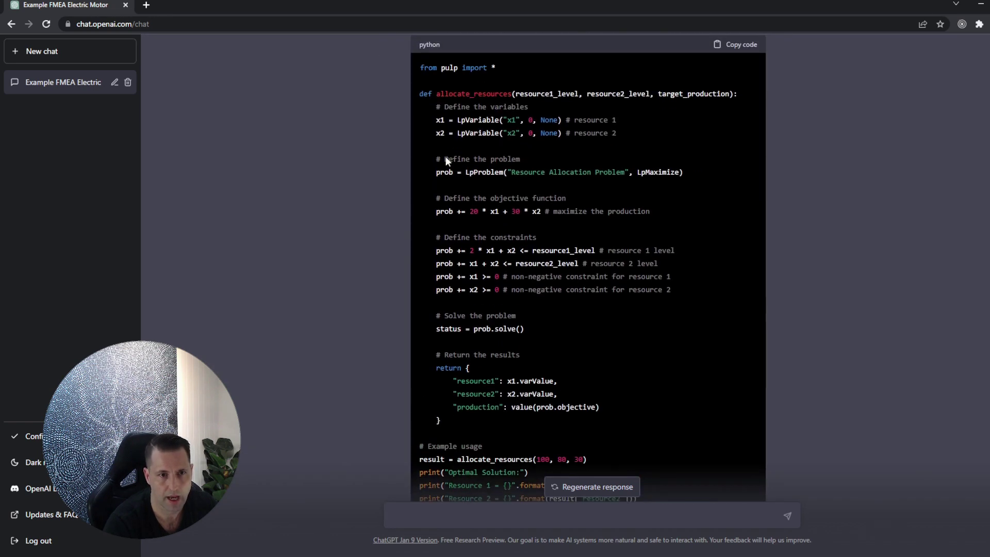
pyautogui.scroll(3, 453, 309)
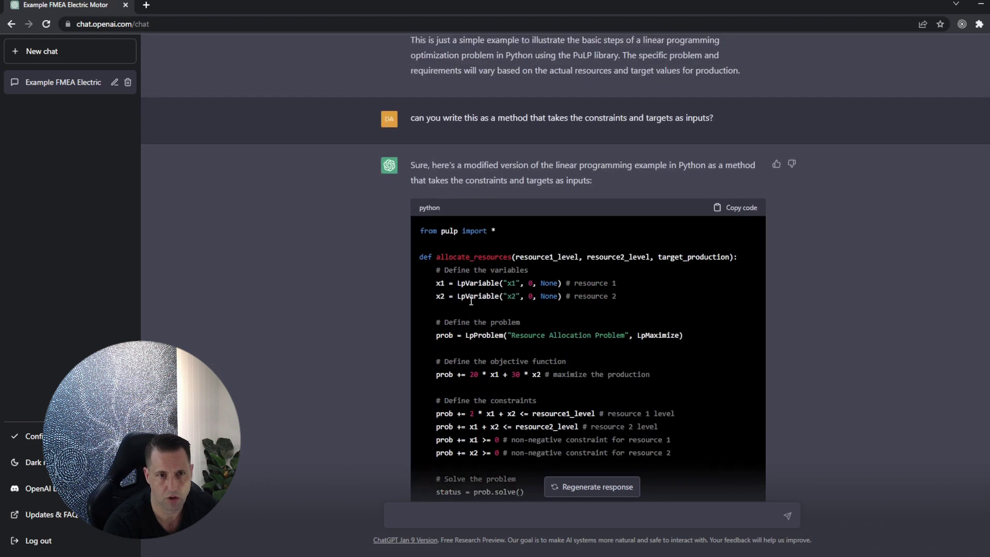
pyautogui.scroll(-1, 471, 302)
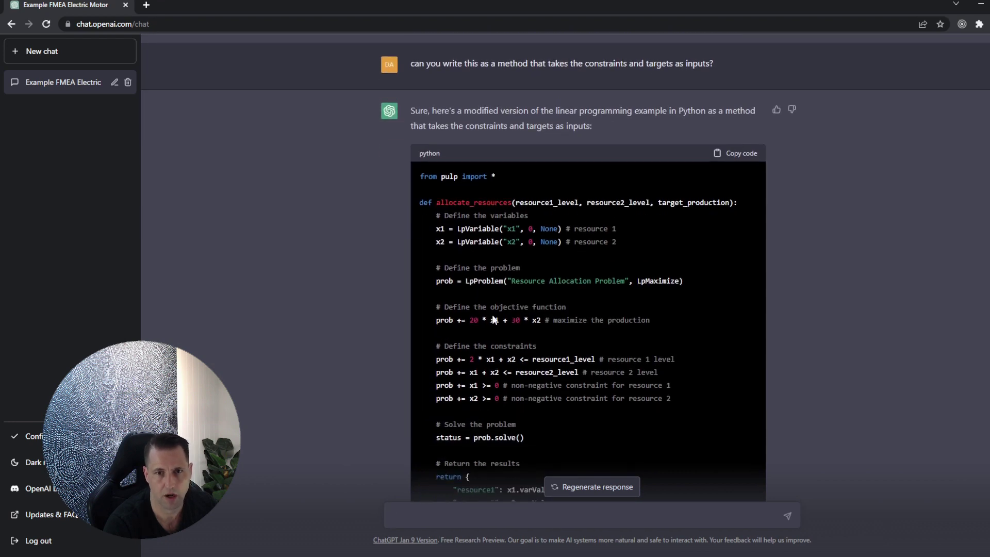
pyautogui.scroll(-1, 502, 314)
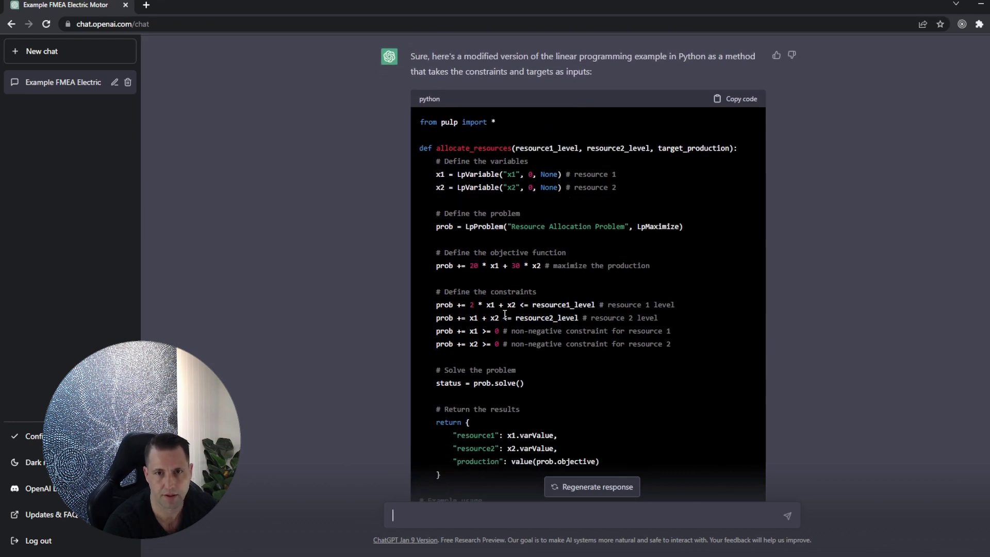
pyautogui.scroll(-5, 504, 314)
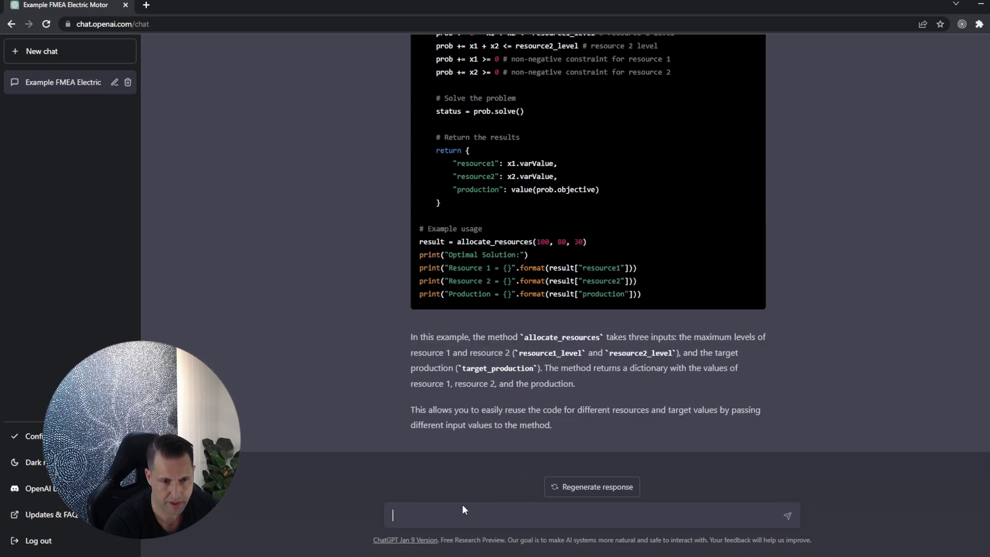
pyautogui.scroll(5, 525, 277)
pyautogui.scroll(-5, 543, 331)
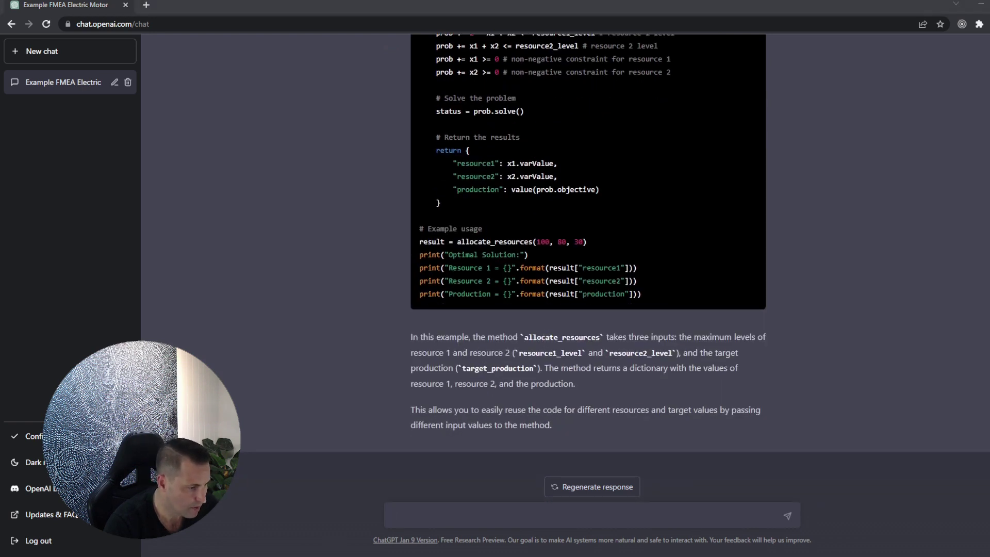
# Submit the follow-up "can you rewrite this method to accept a number of asset and their consequences as inputs?".
pyautogui.click(467, 513)
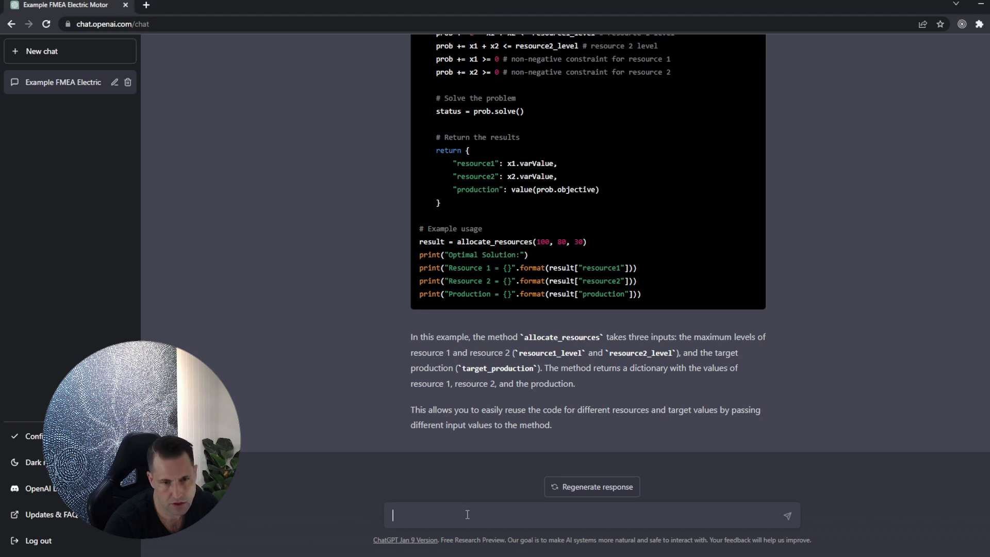
pyautogui.write('can ')
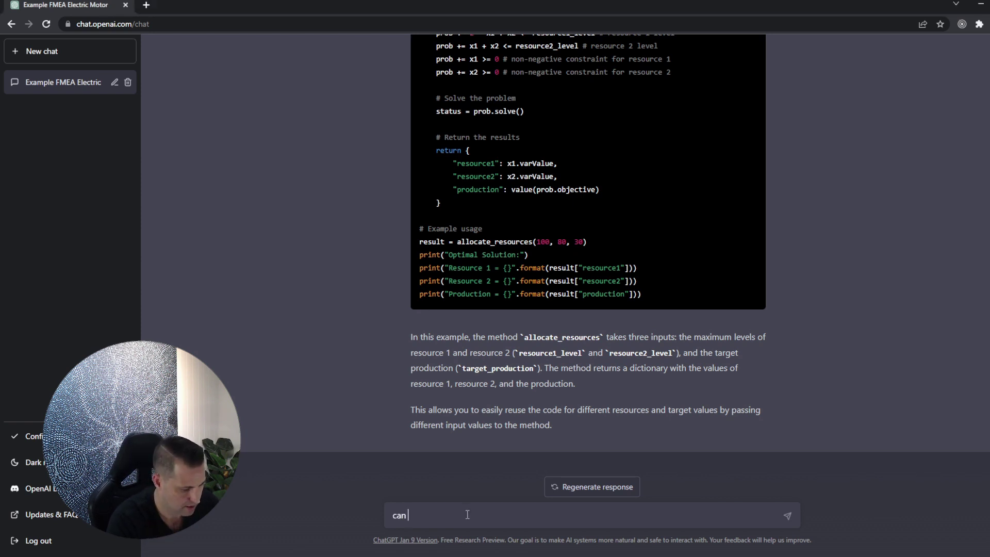
pyautogui.write('you rew')
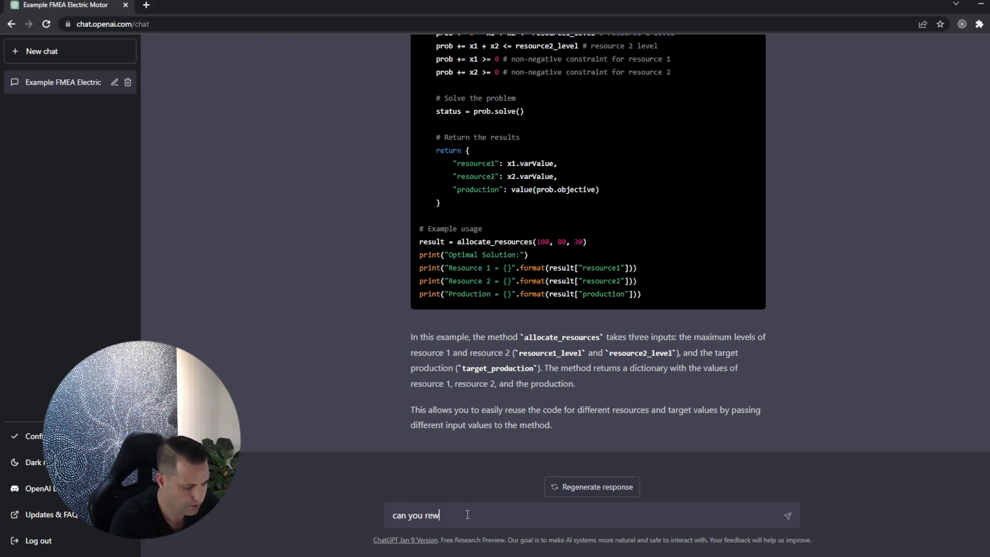
pyautogui.write('re')
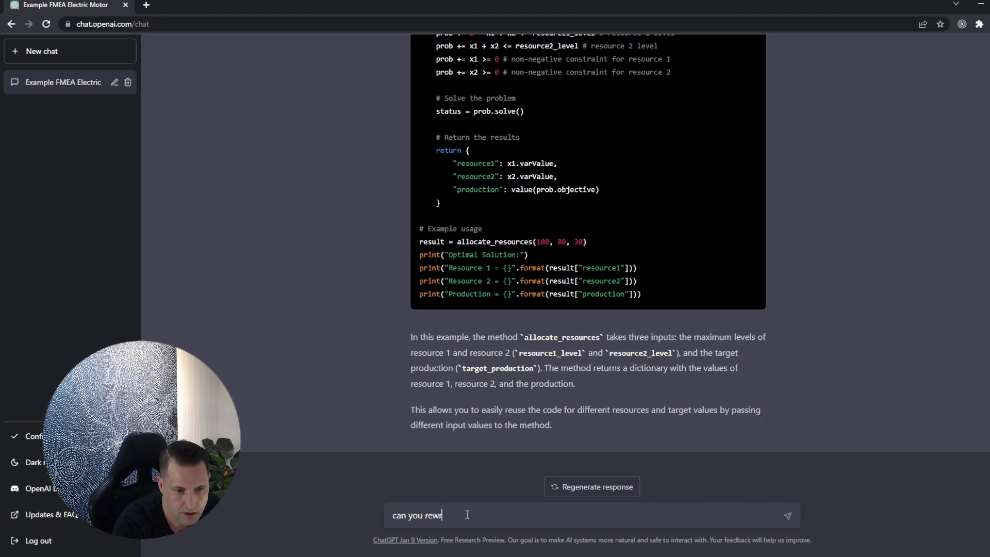
pyautogui.write('ite this')
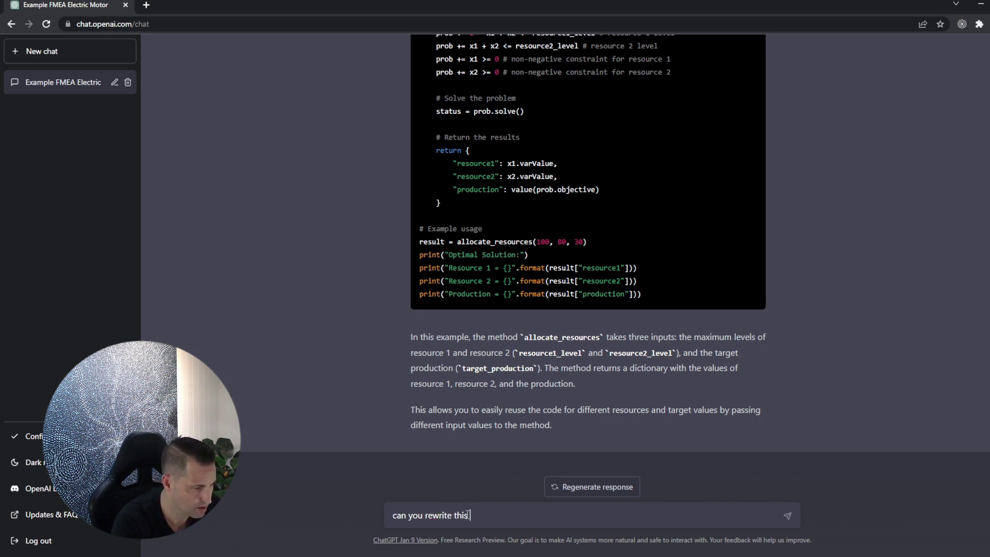
pyautogui.write(' method')
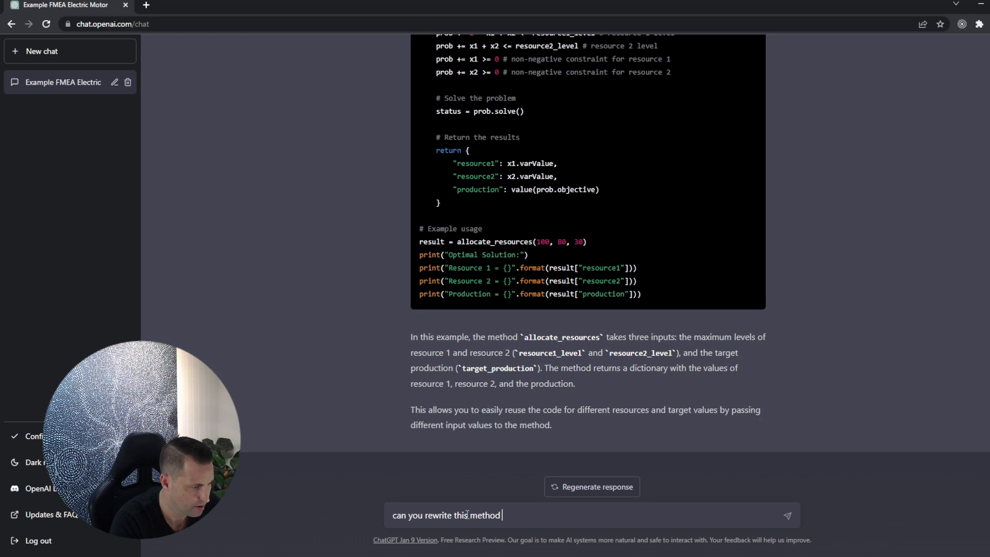
pyautogui.write(' to accpt a')
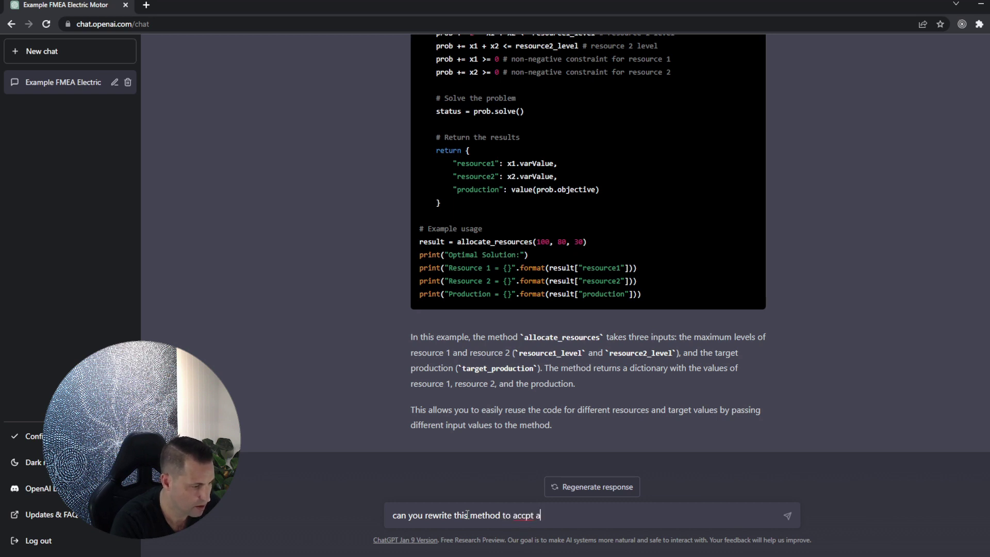
pyautogui.write(' number of asse')
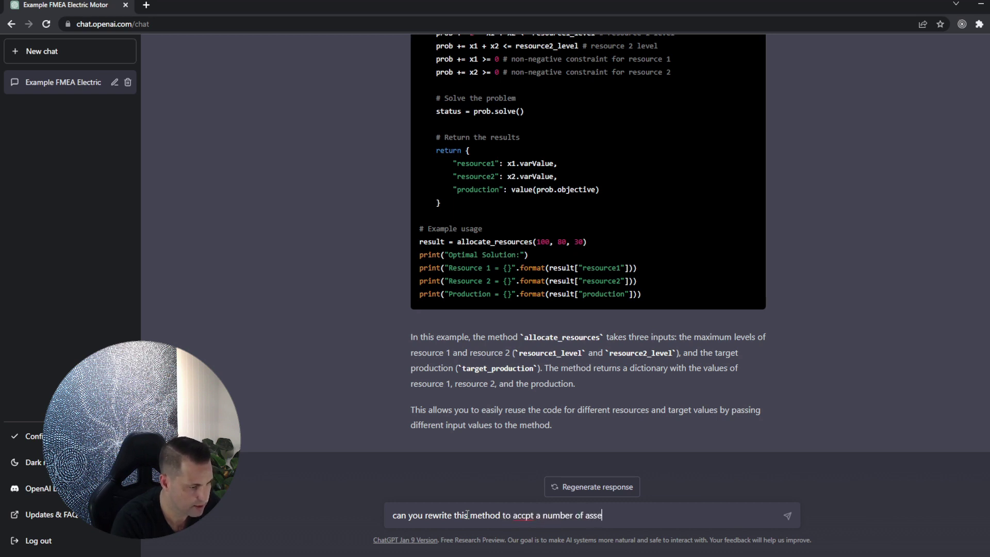
pyautogui.write('t and their ')
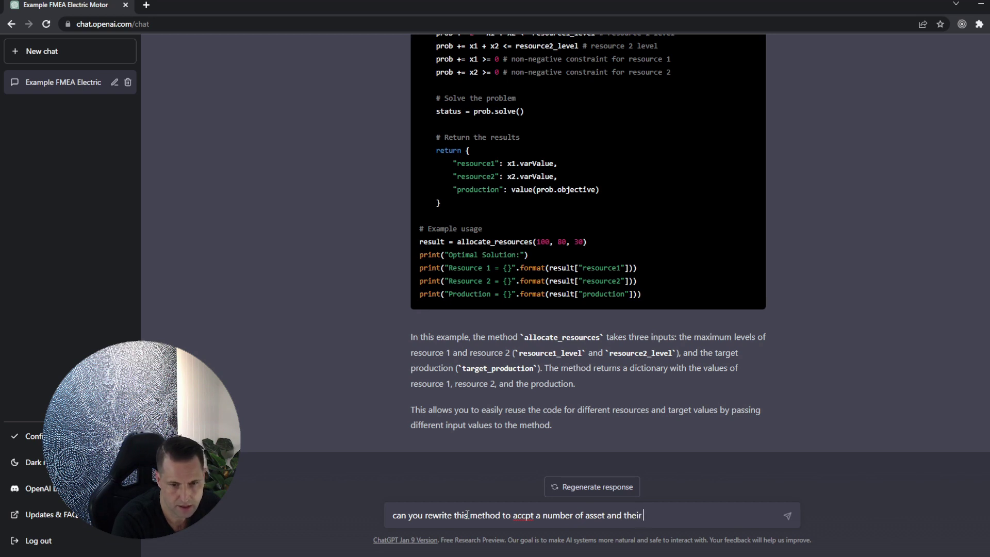
pyautogui.write('consequence')
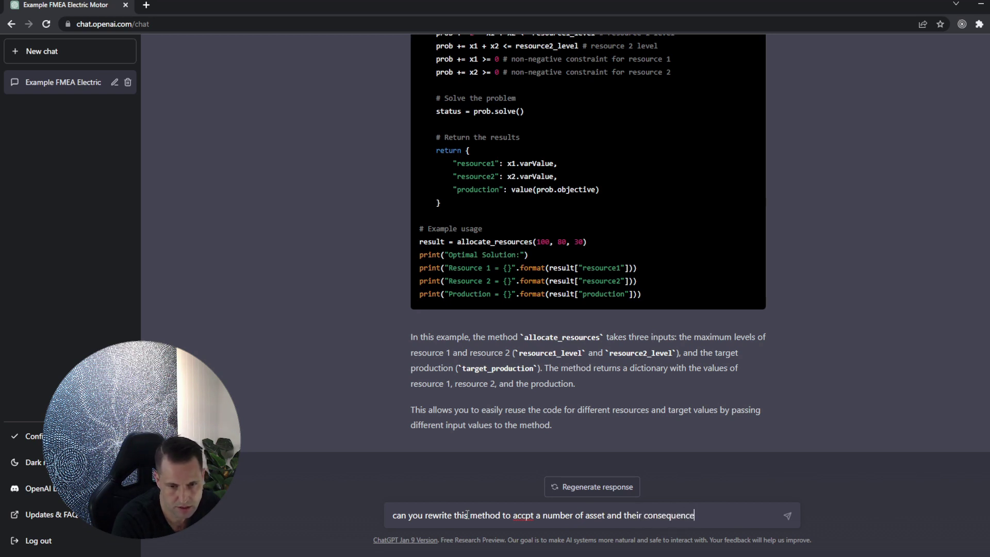
pyautogui.write('s as inputs?')
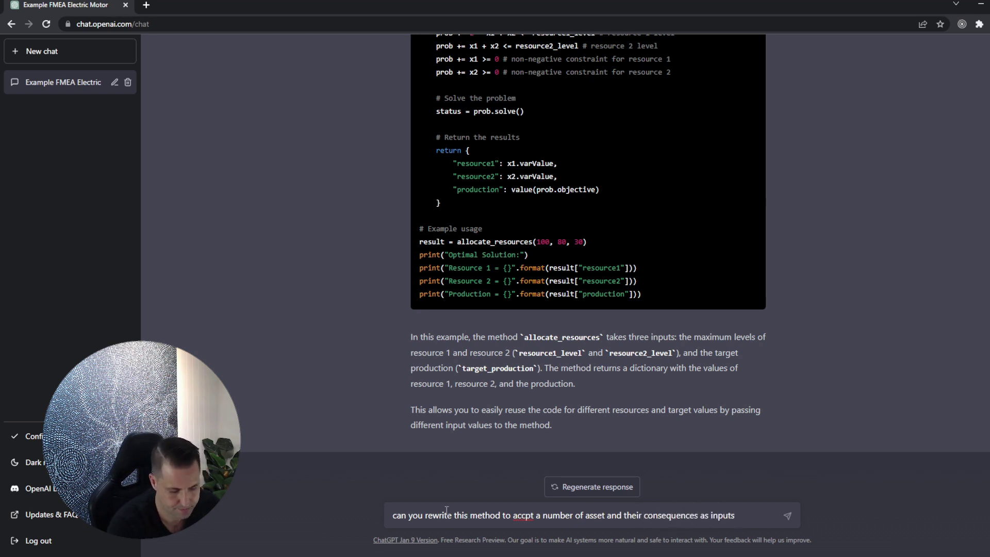
pyautogui.click(526, 515)
pyautogui.write('e')
pyautogui.press('Return')
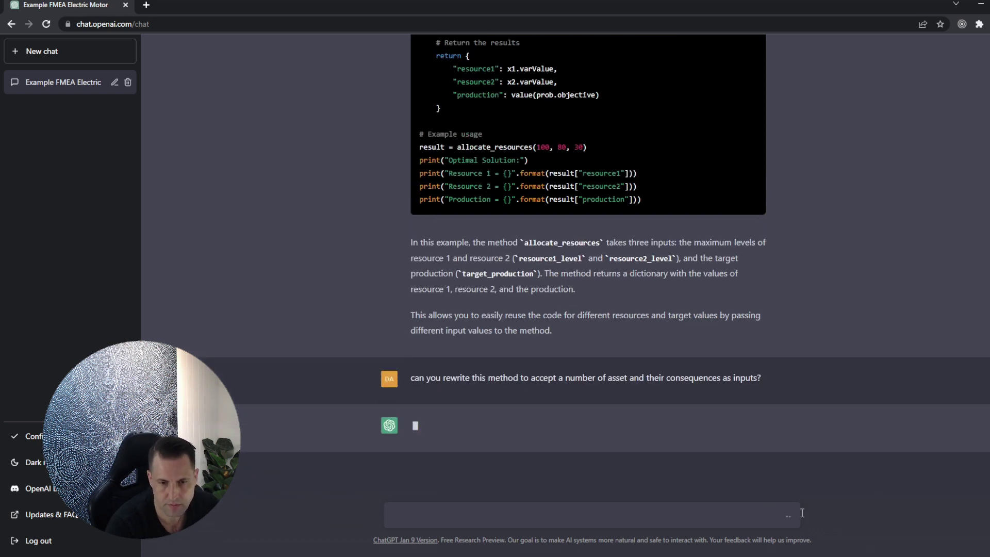